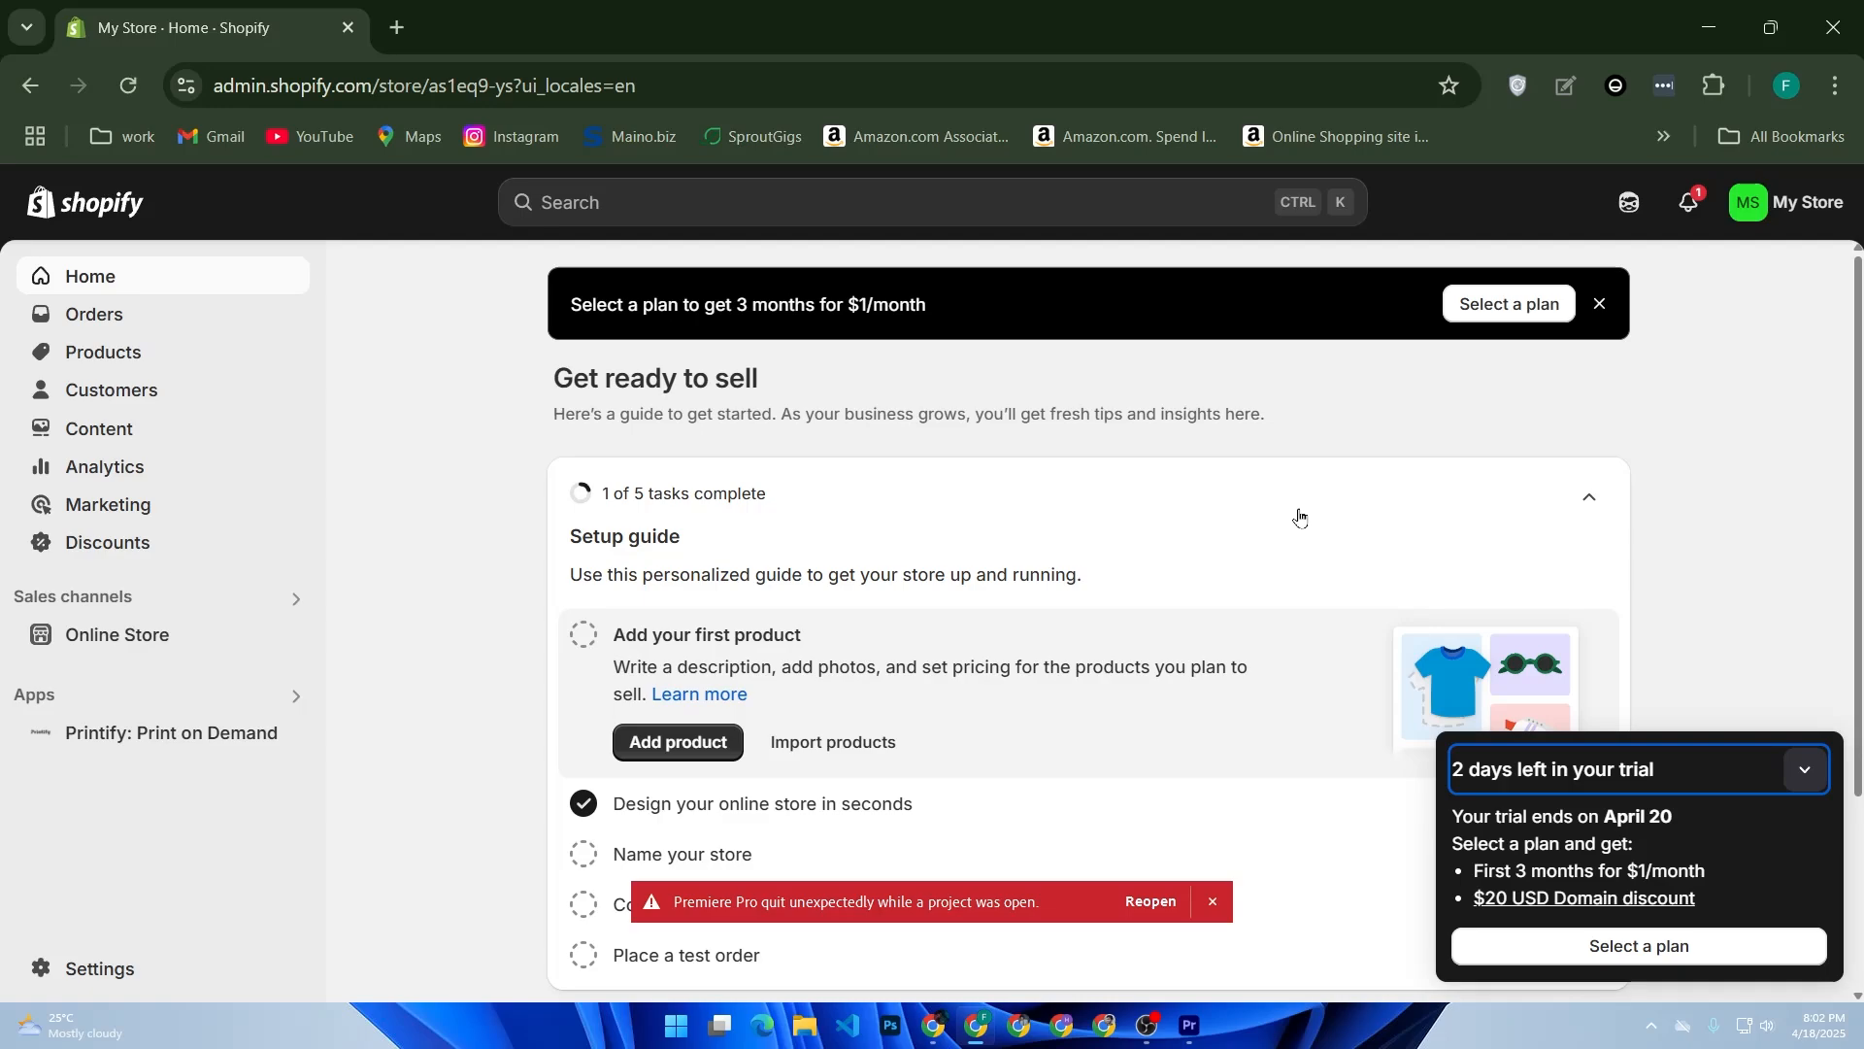
Step: Dismiss the Premiere Pro notification that covers the store's setup guide
click(1209, 913)
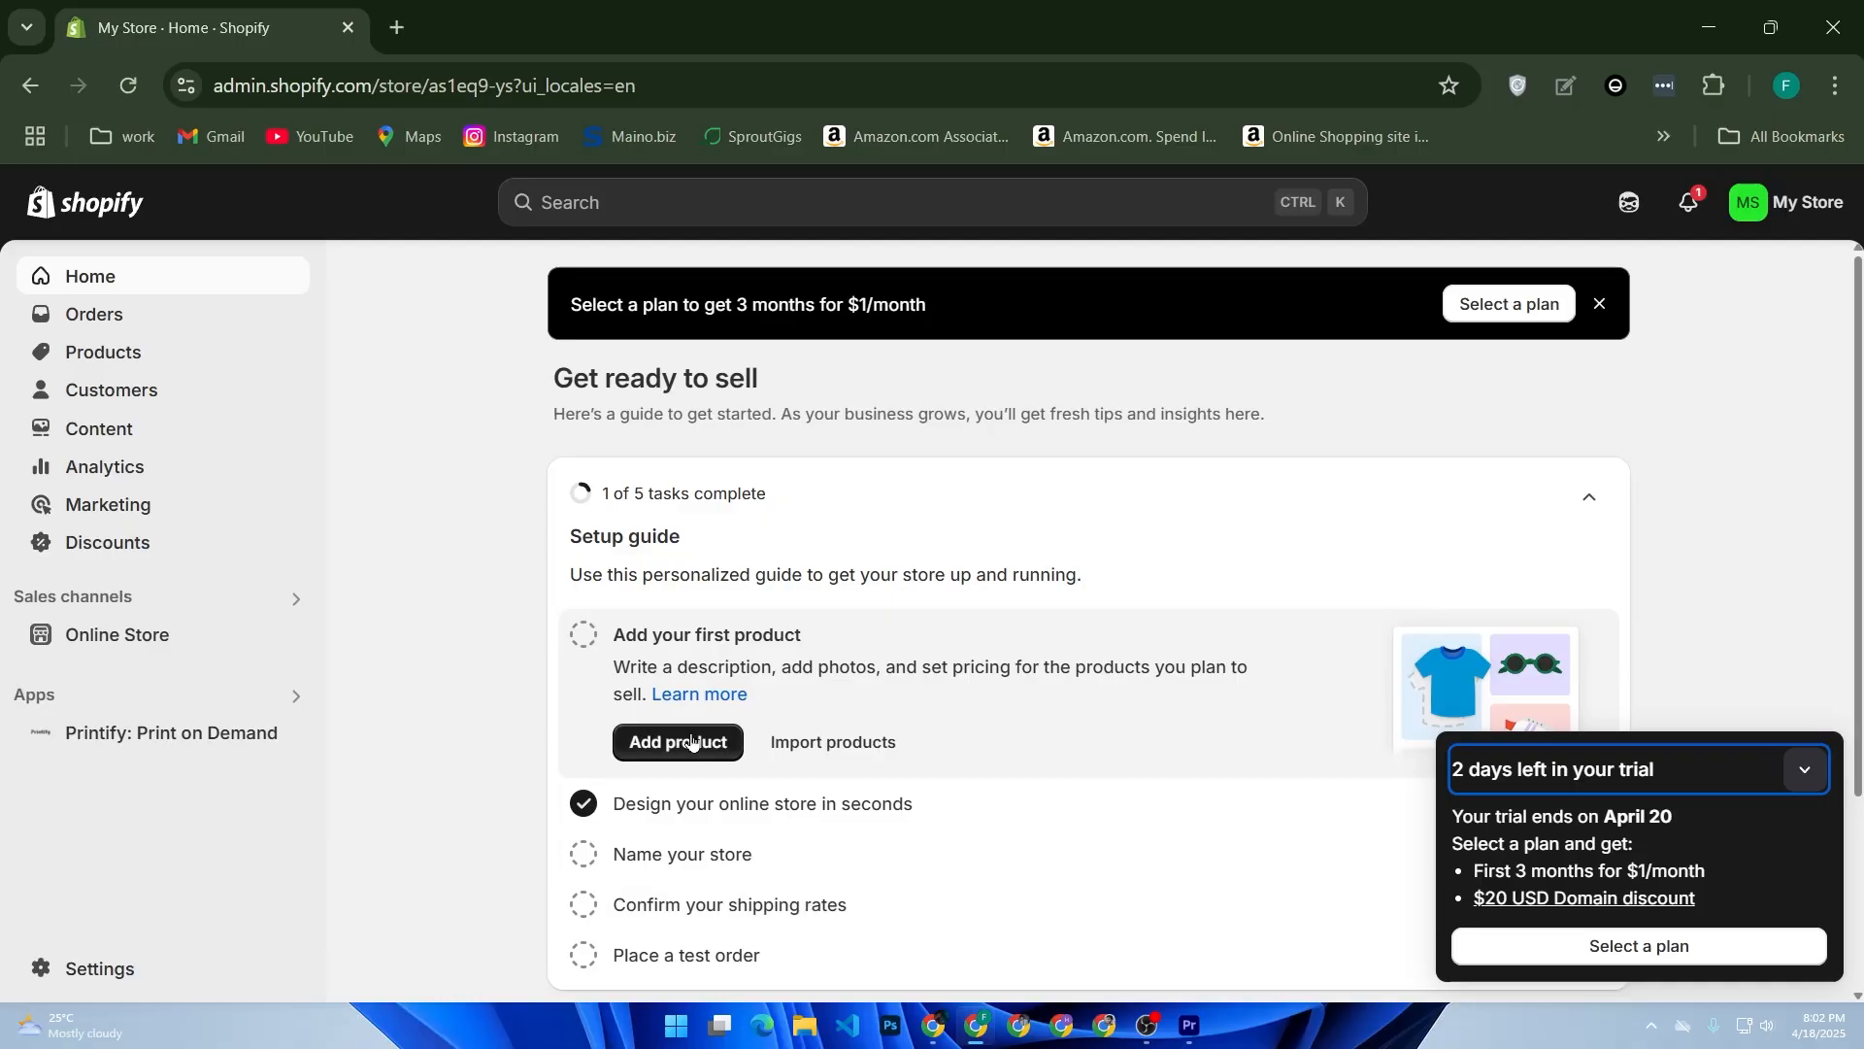
click(596, 732)
click(428, 721)
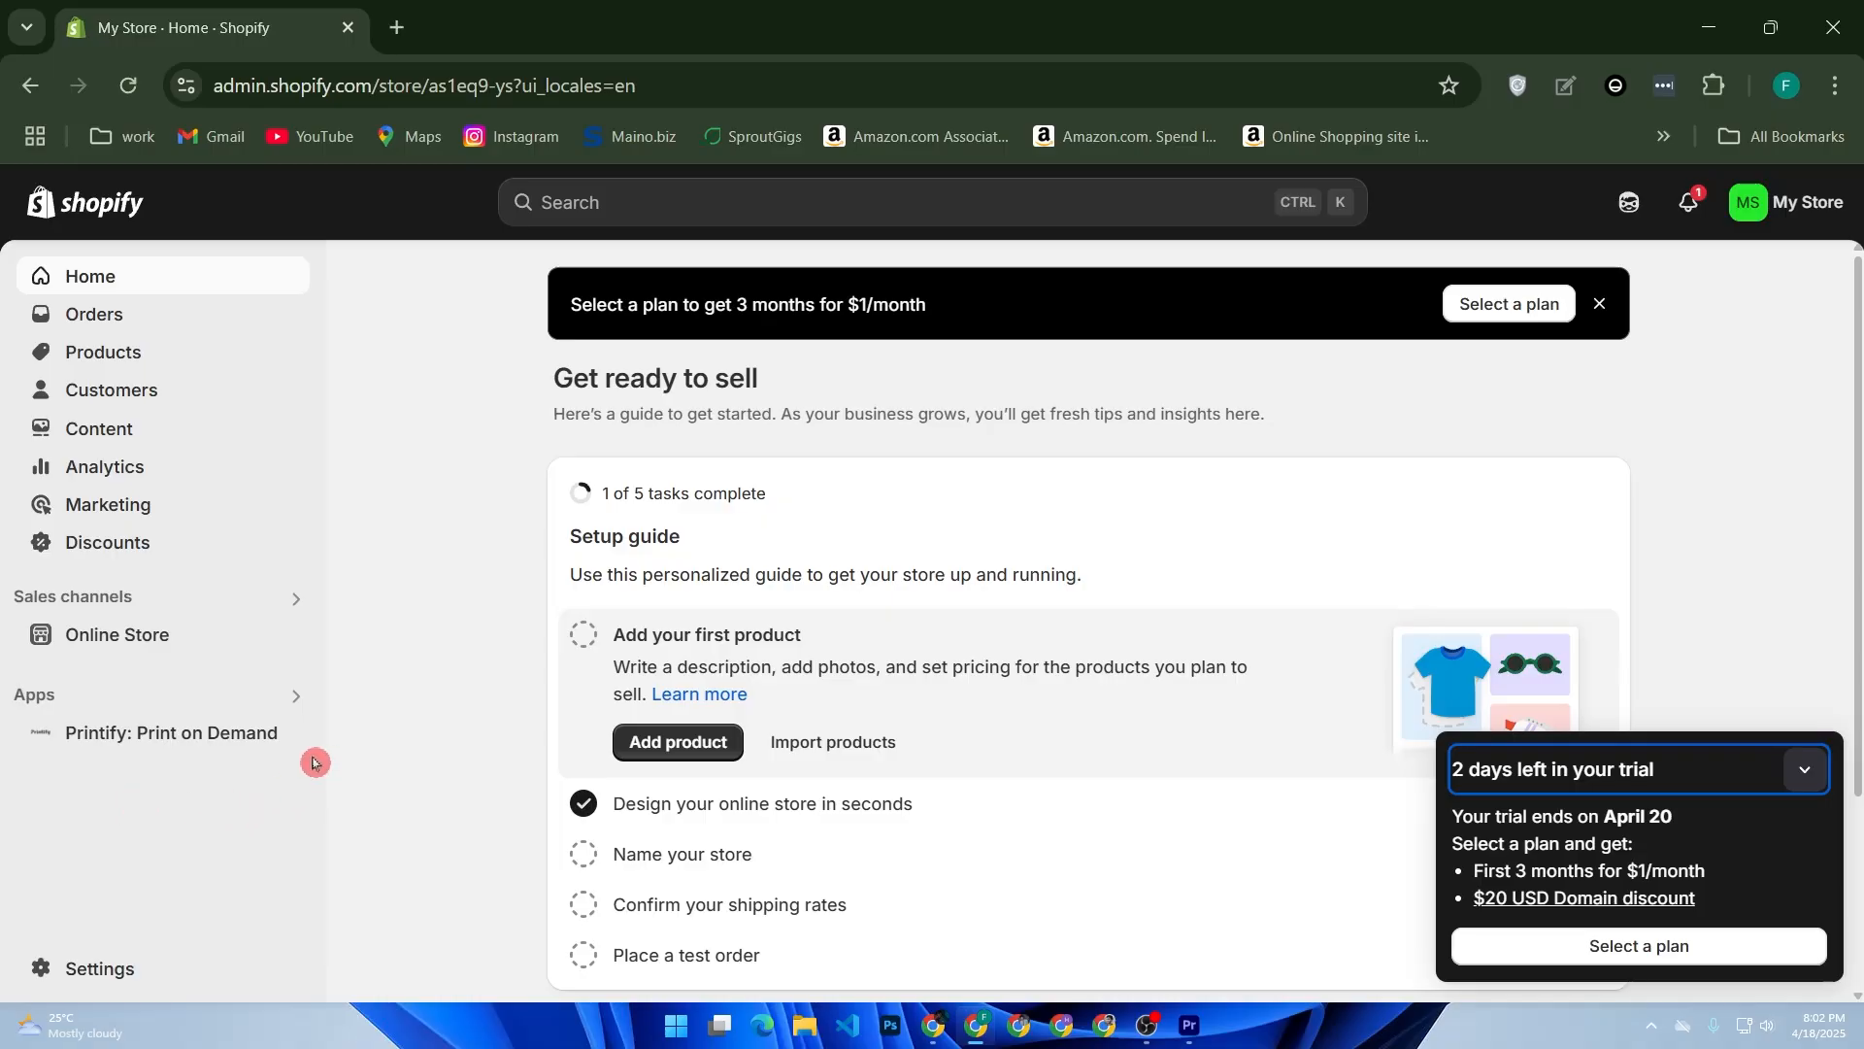
Step: Open the store's Shipping and delivery settings and look over the shipping sections
click(132, 971)
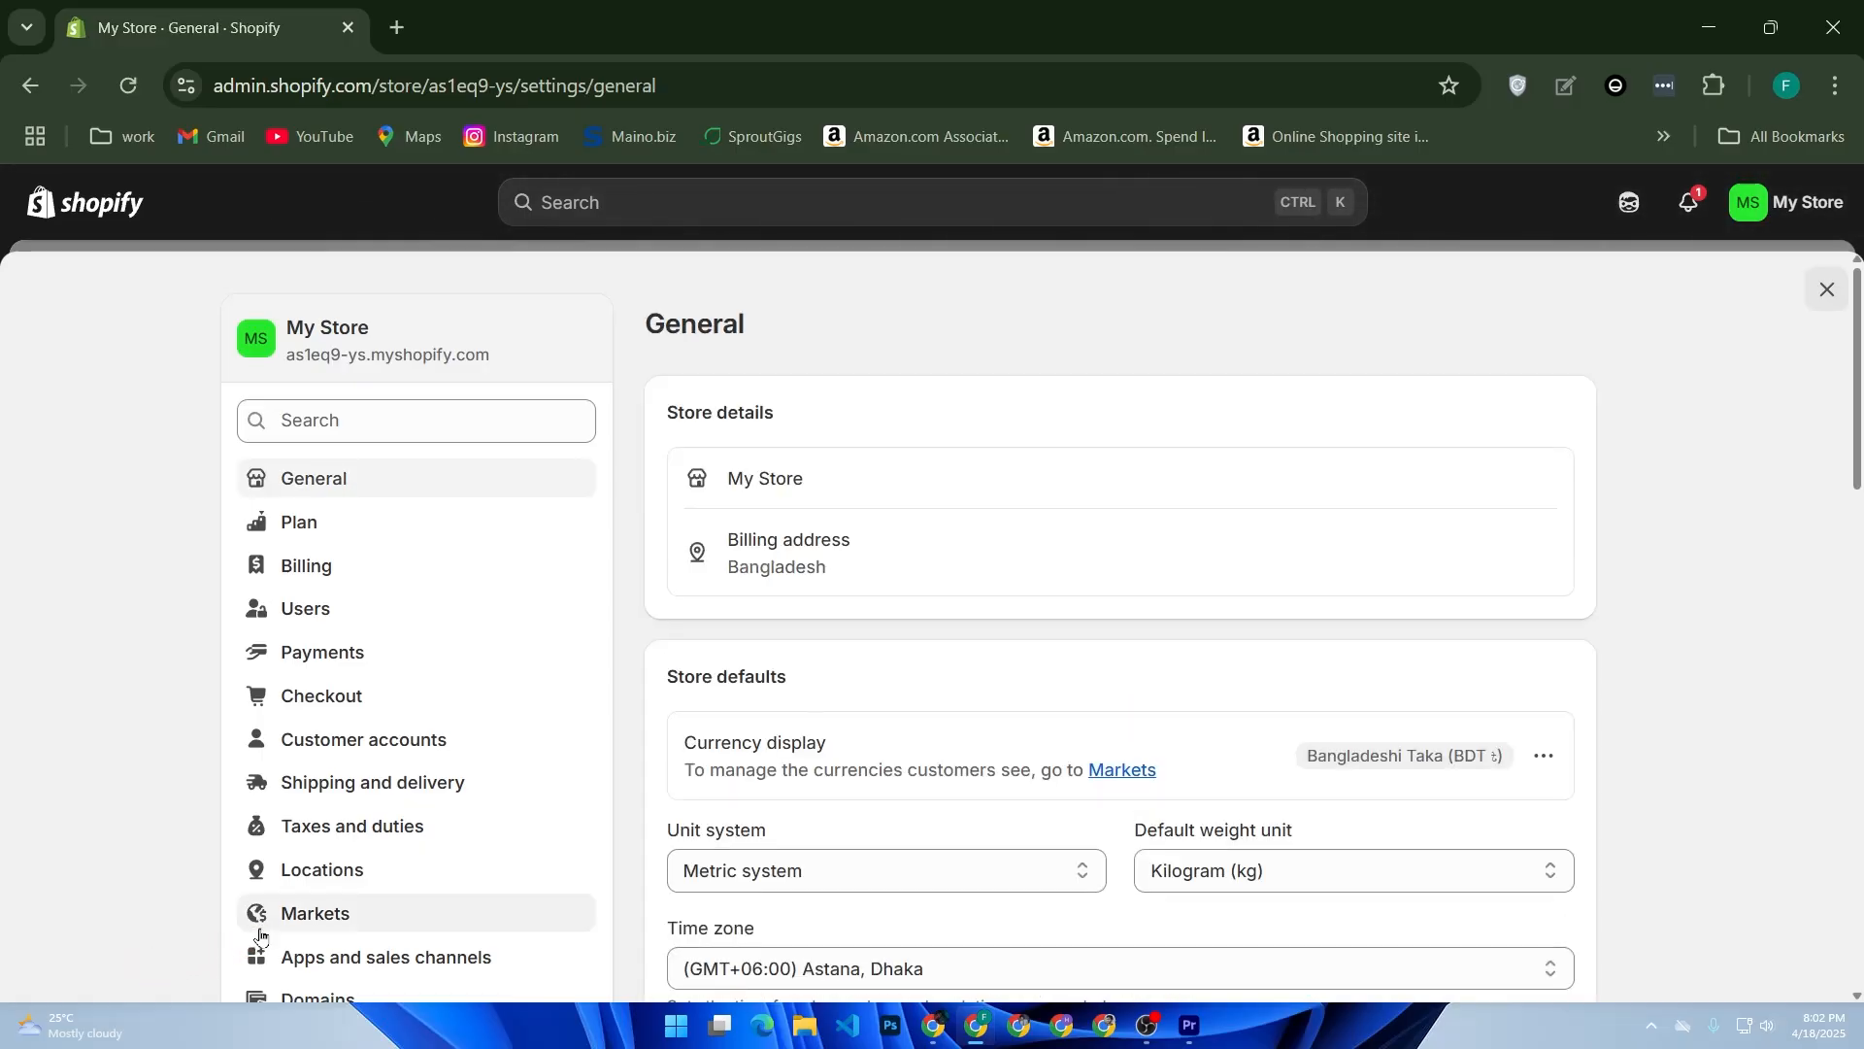
click(374, 789)
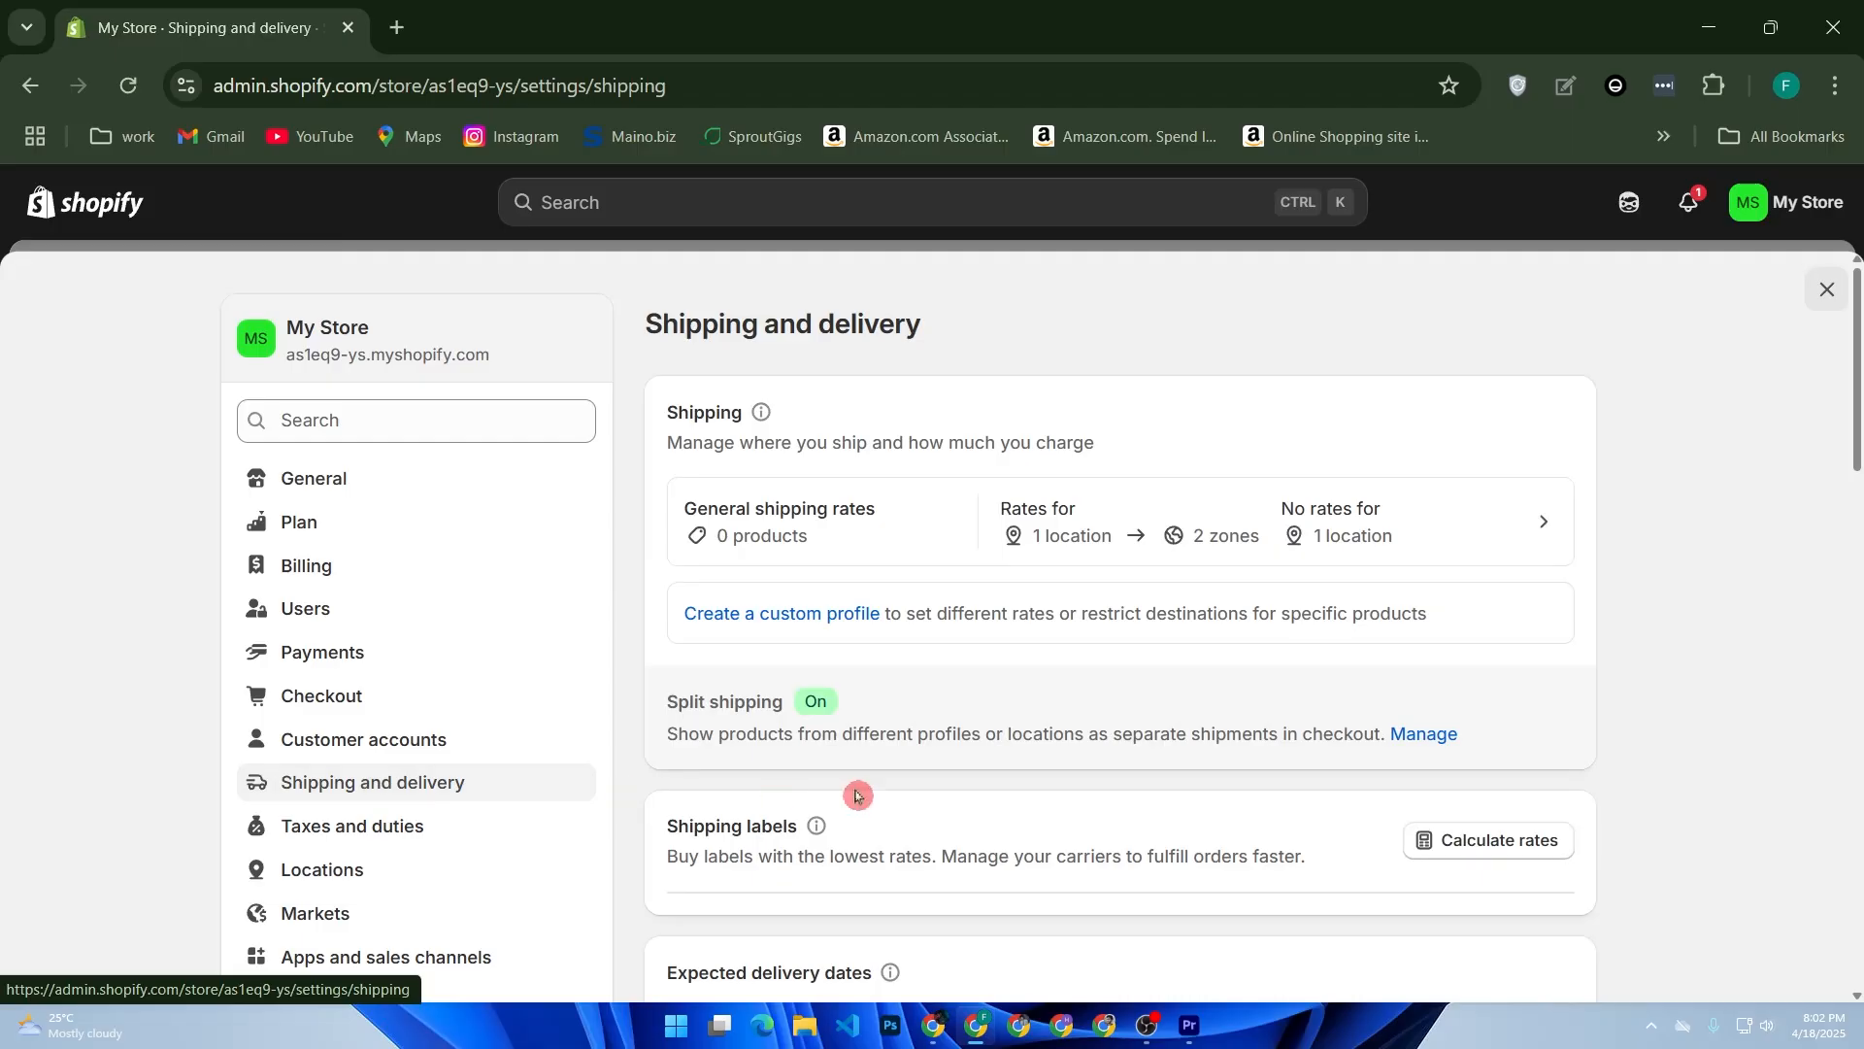
scroll(864, 655, down, 2)
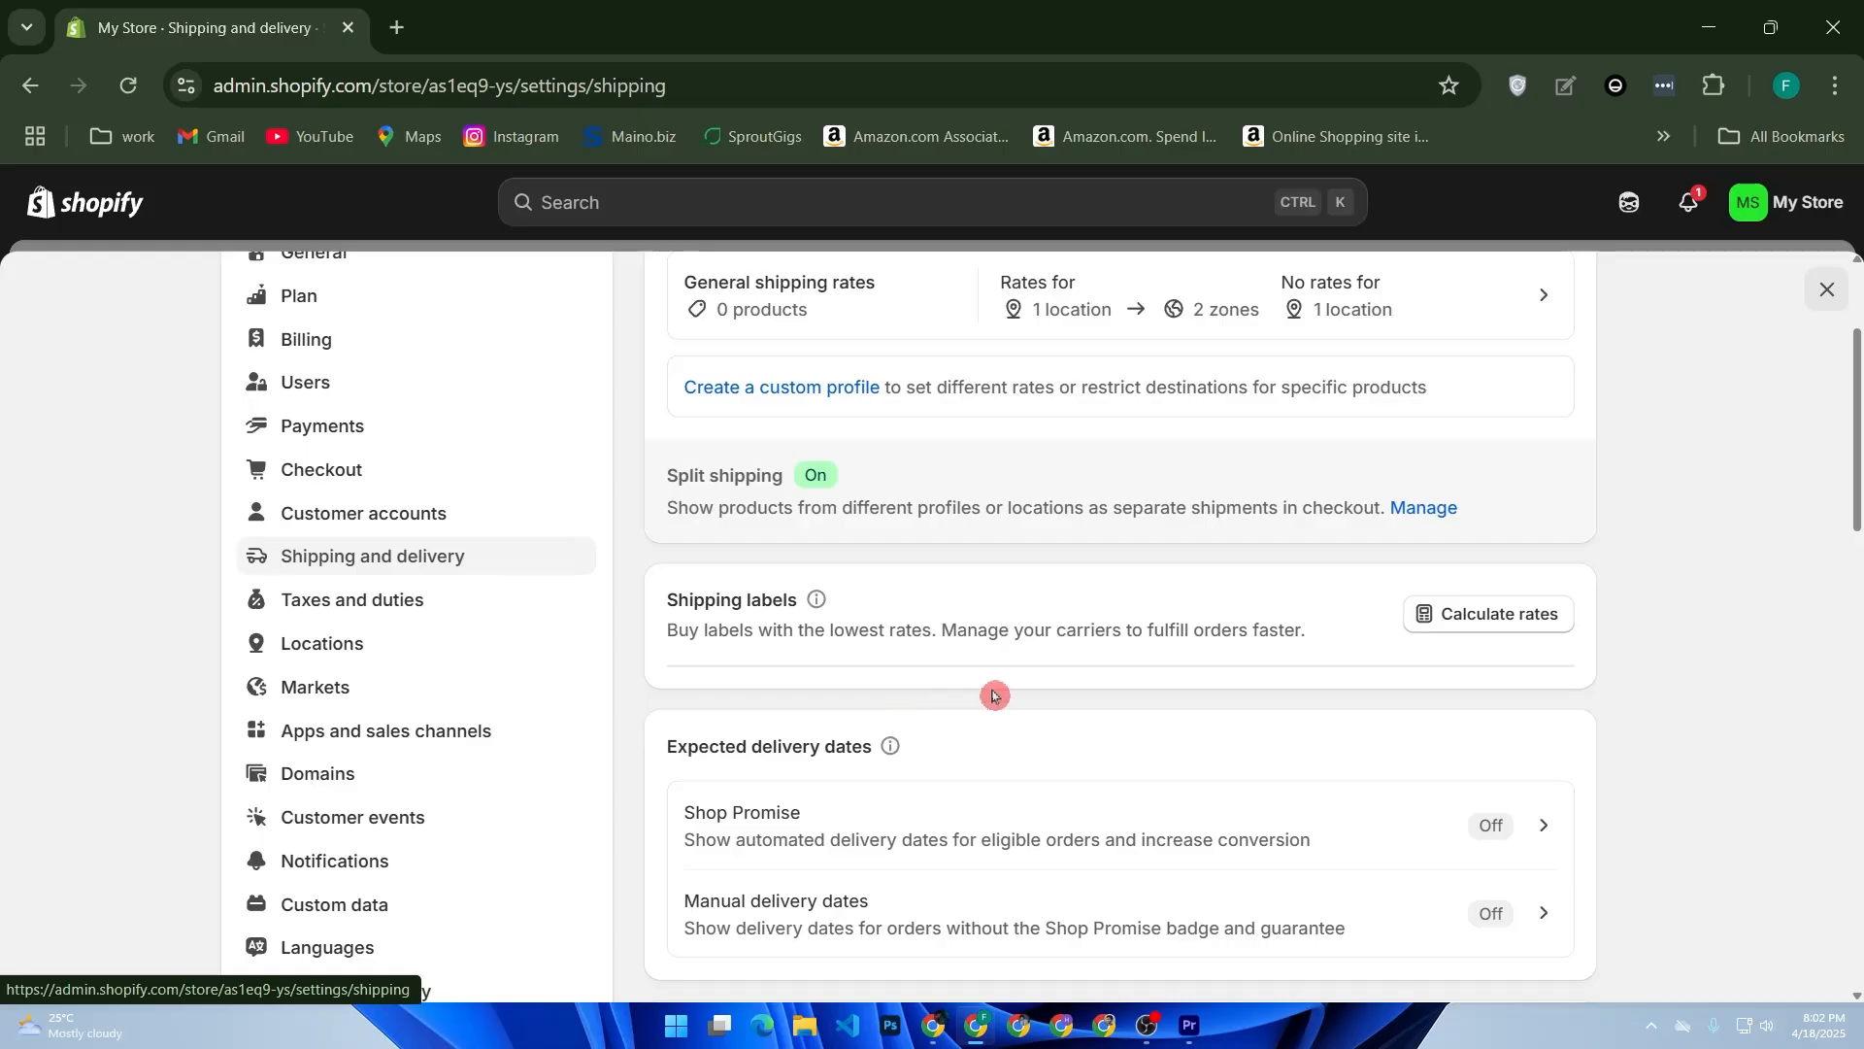
scroll(991, 694, up, 3)
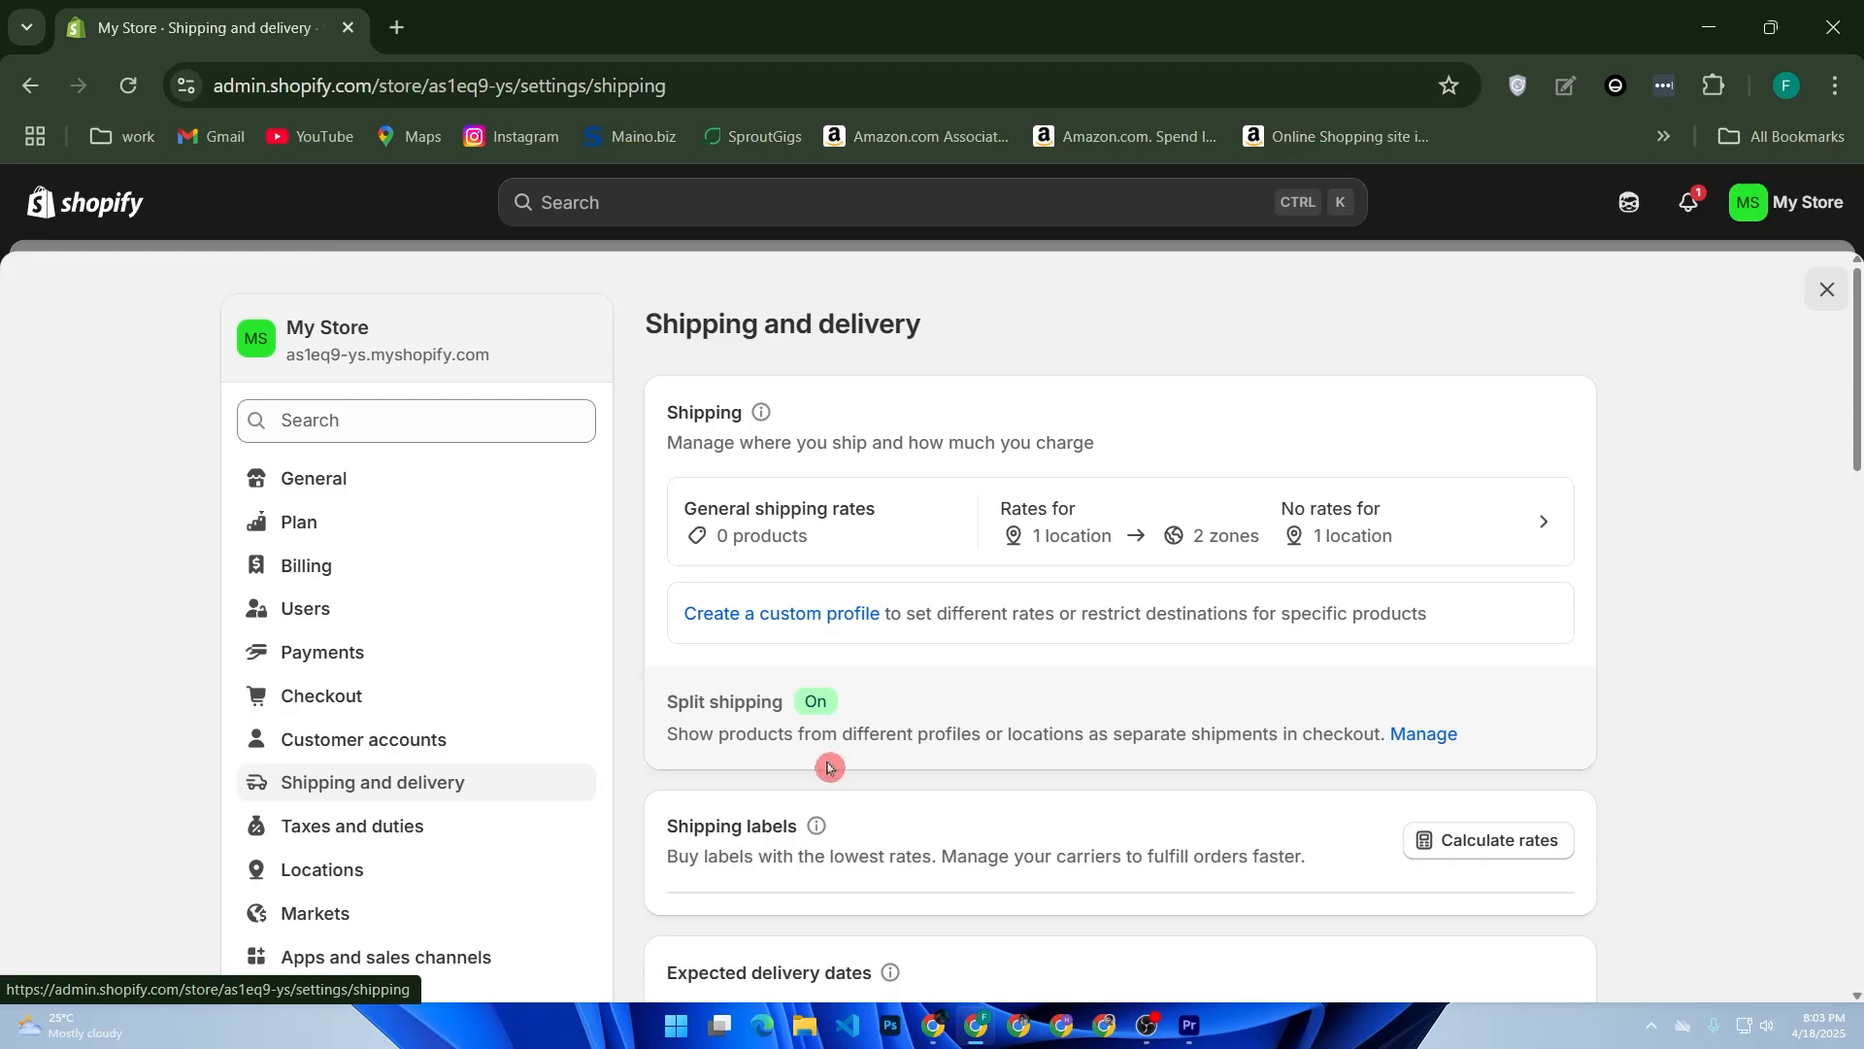
Step: Open the general shipping rates profile and start creating a new shipping zone for the shop location
click(1493, 513)
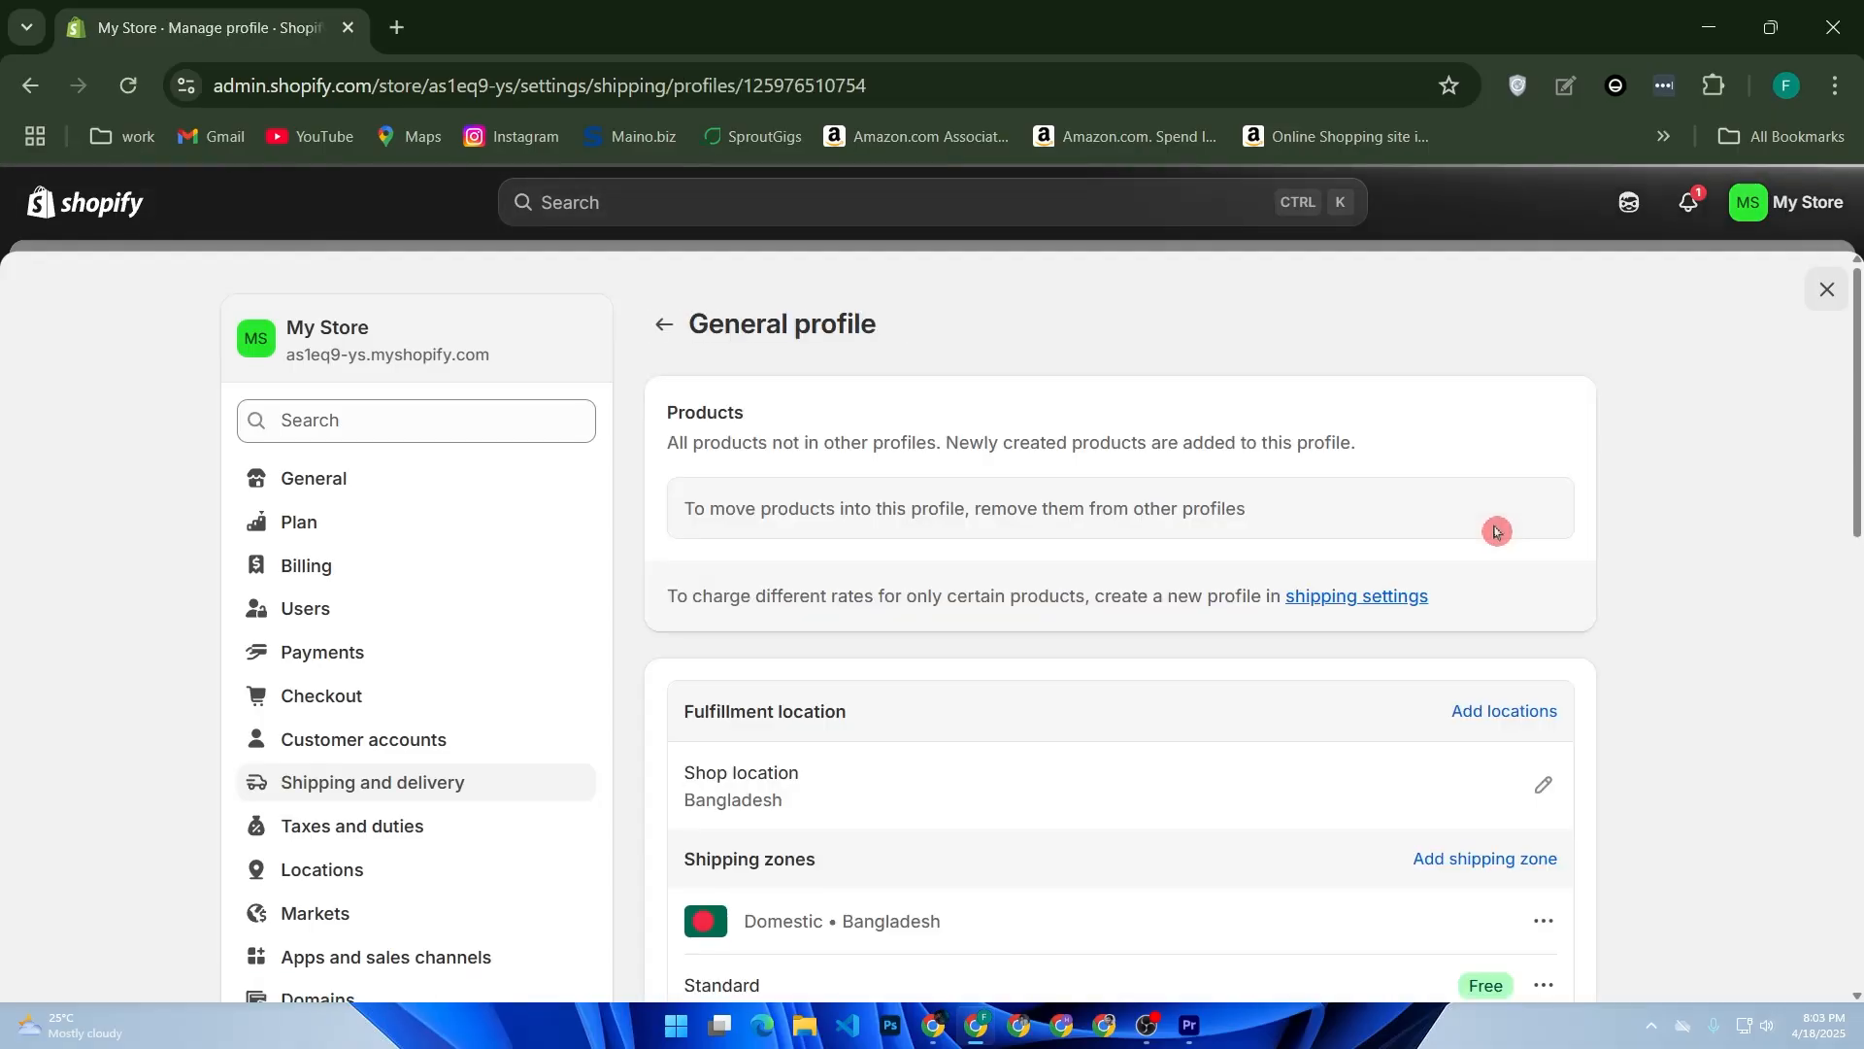
scroll(850, 576, down, 2)
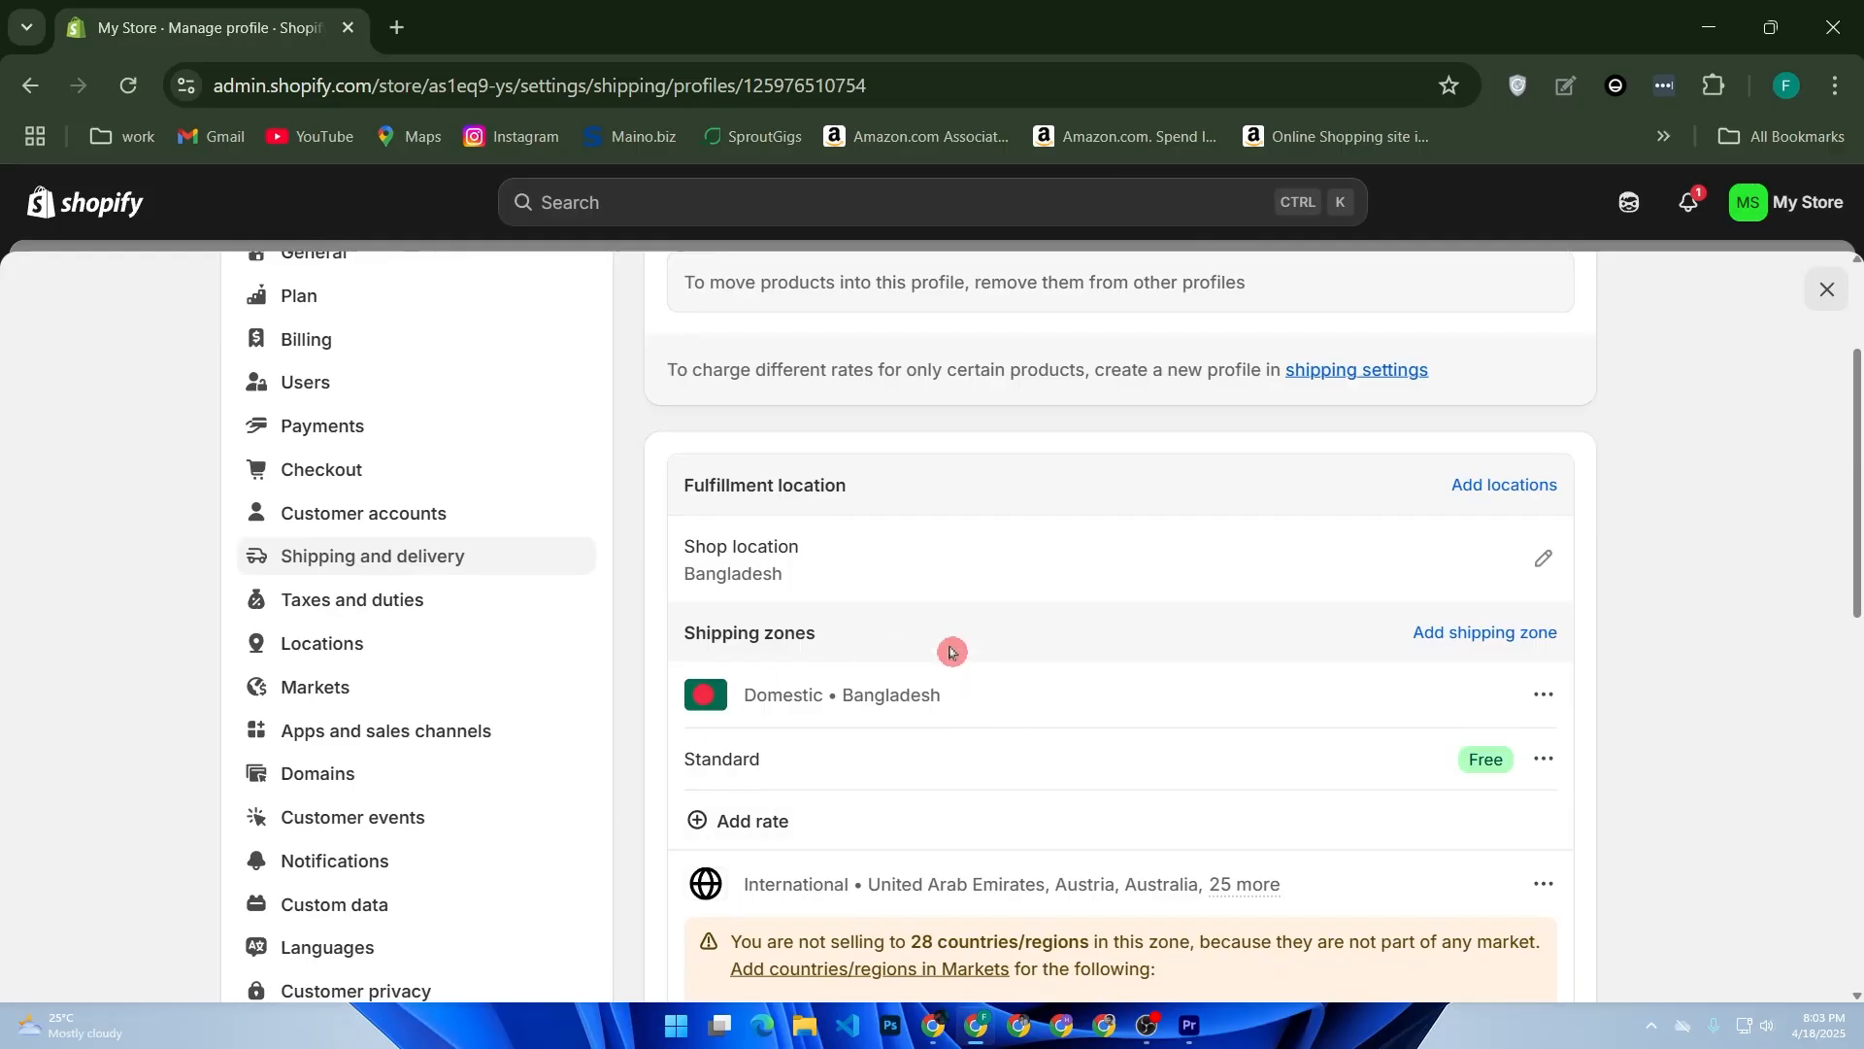
click(1443, 641)
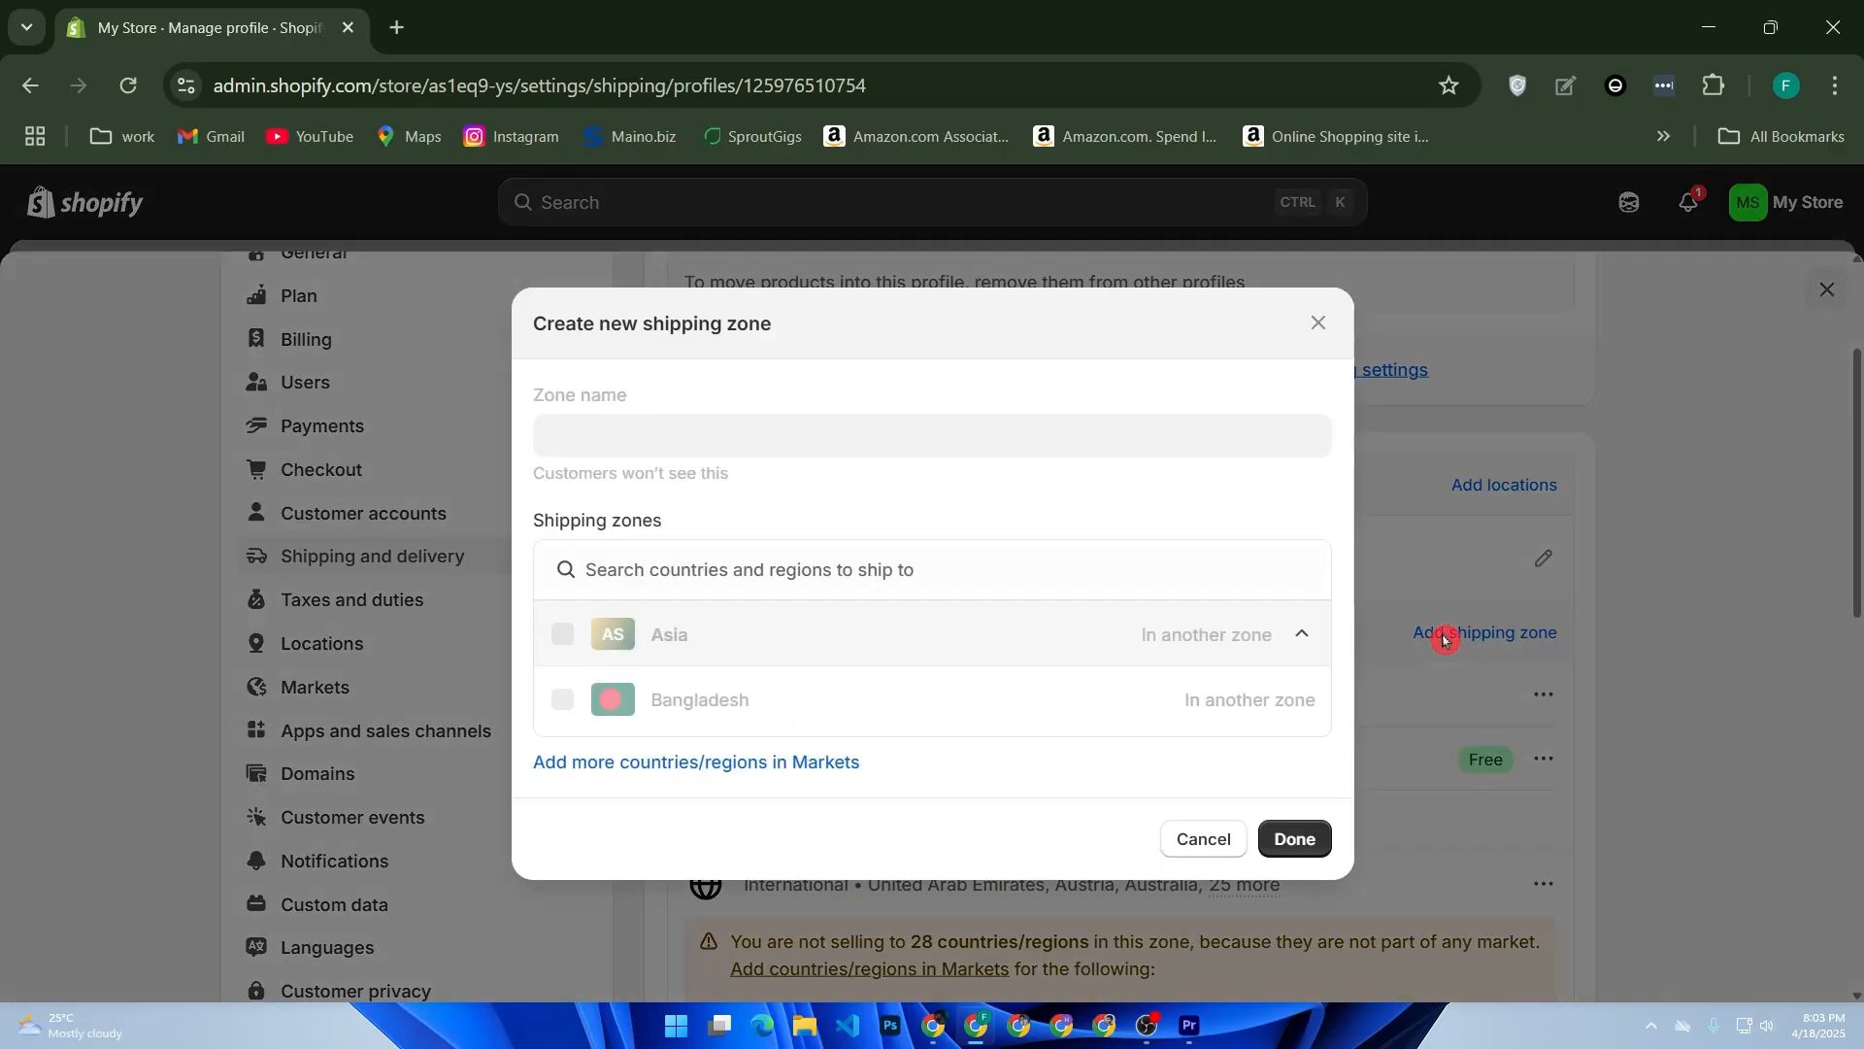
Step: Go from the new shipping zone to the Markets settings for adding more countries and regions
click(775, 765)
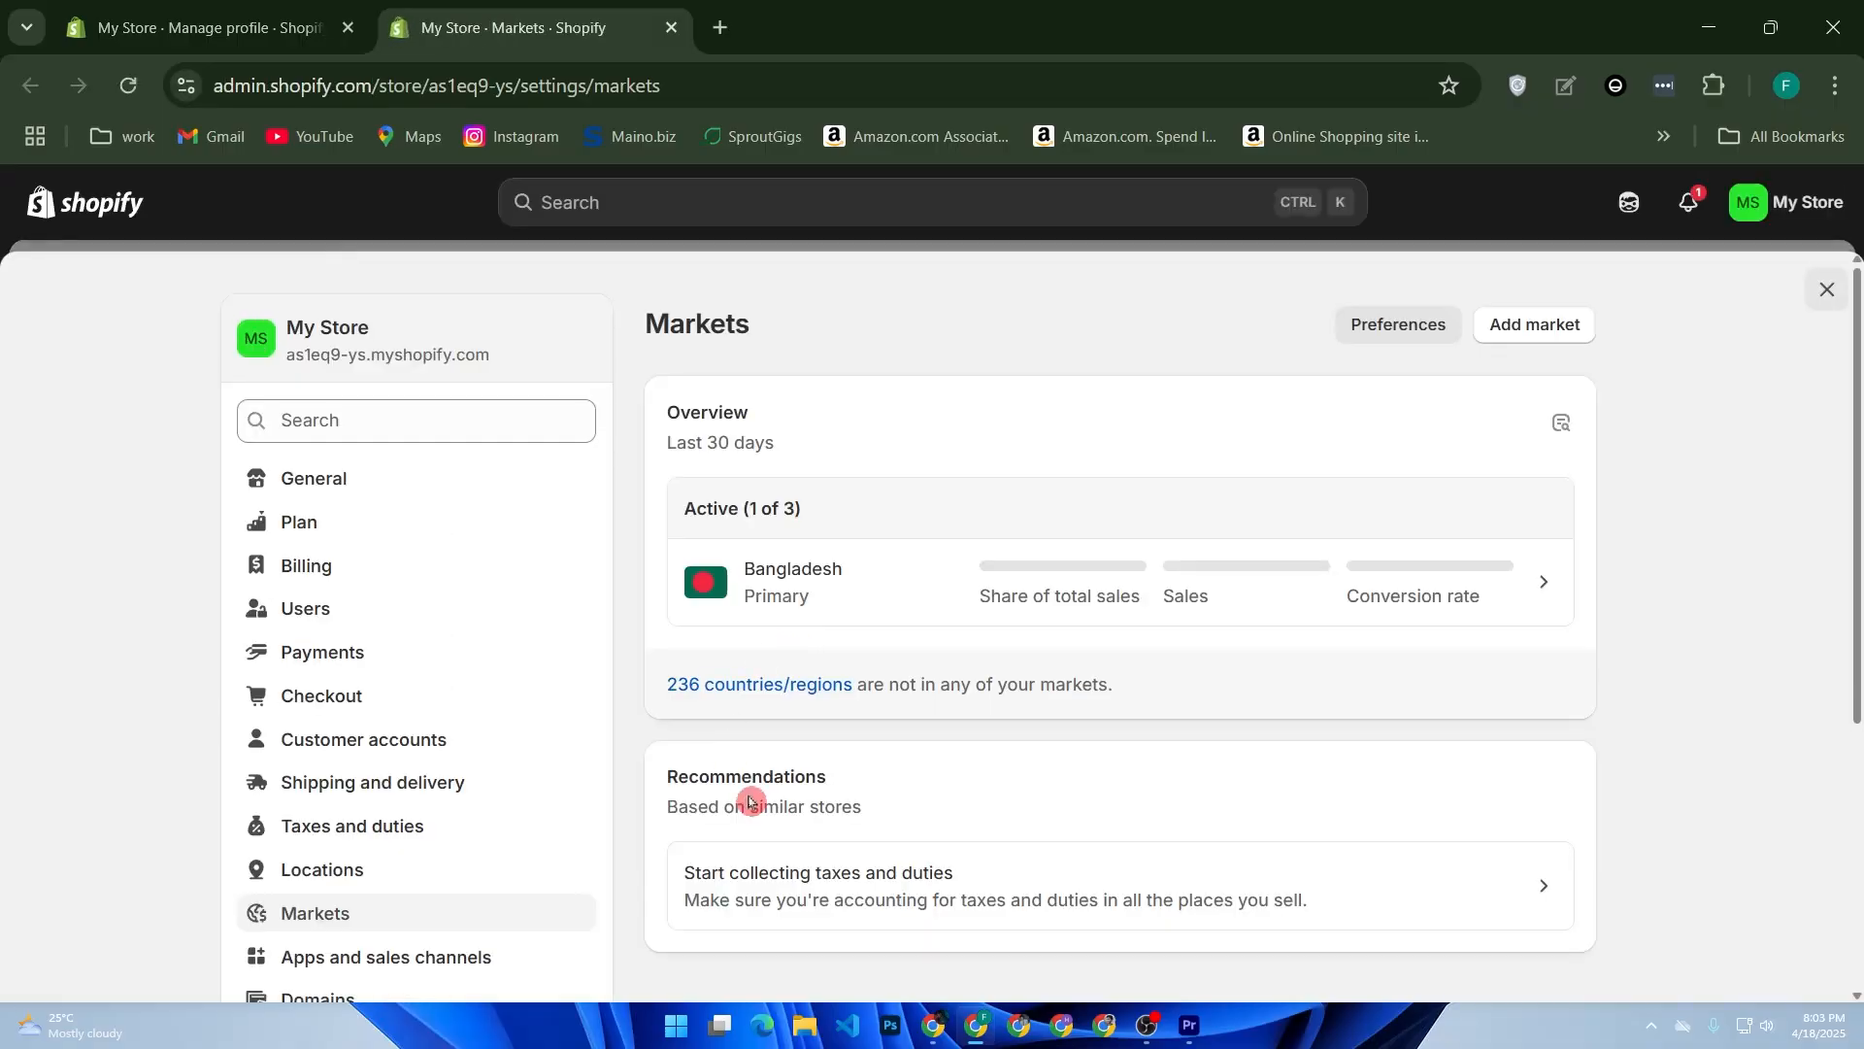
scroll(783, 794, down, 4)
scroll(809, 772, up, 3)
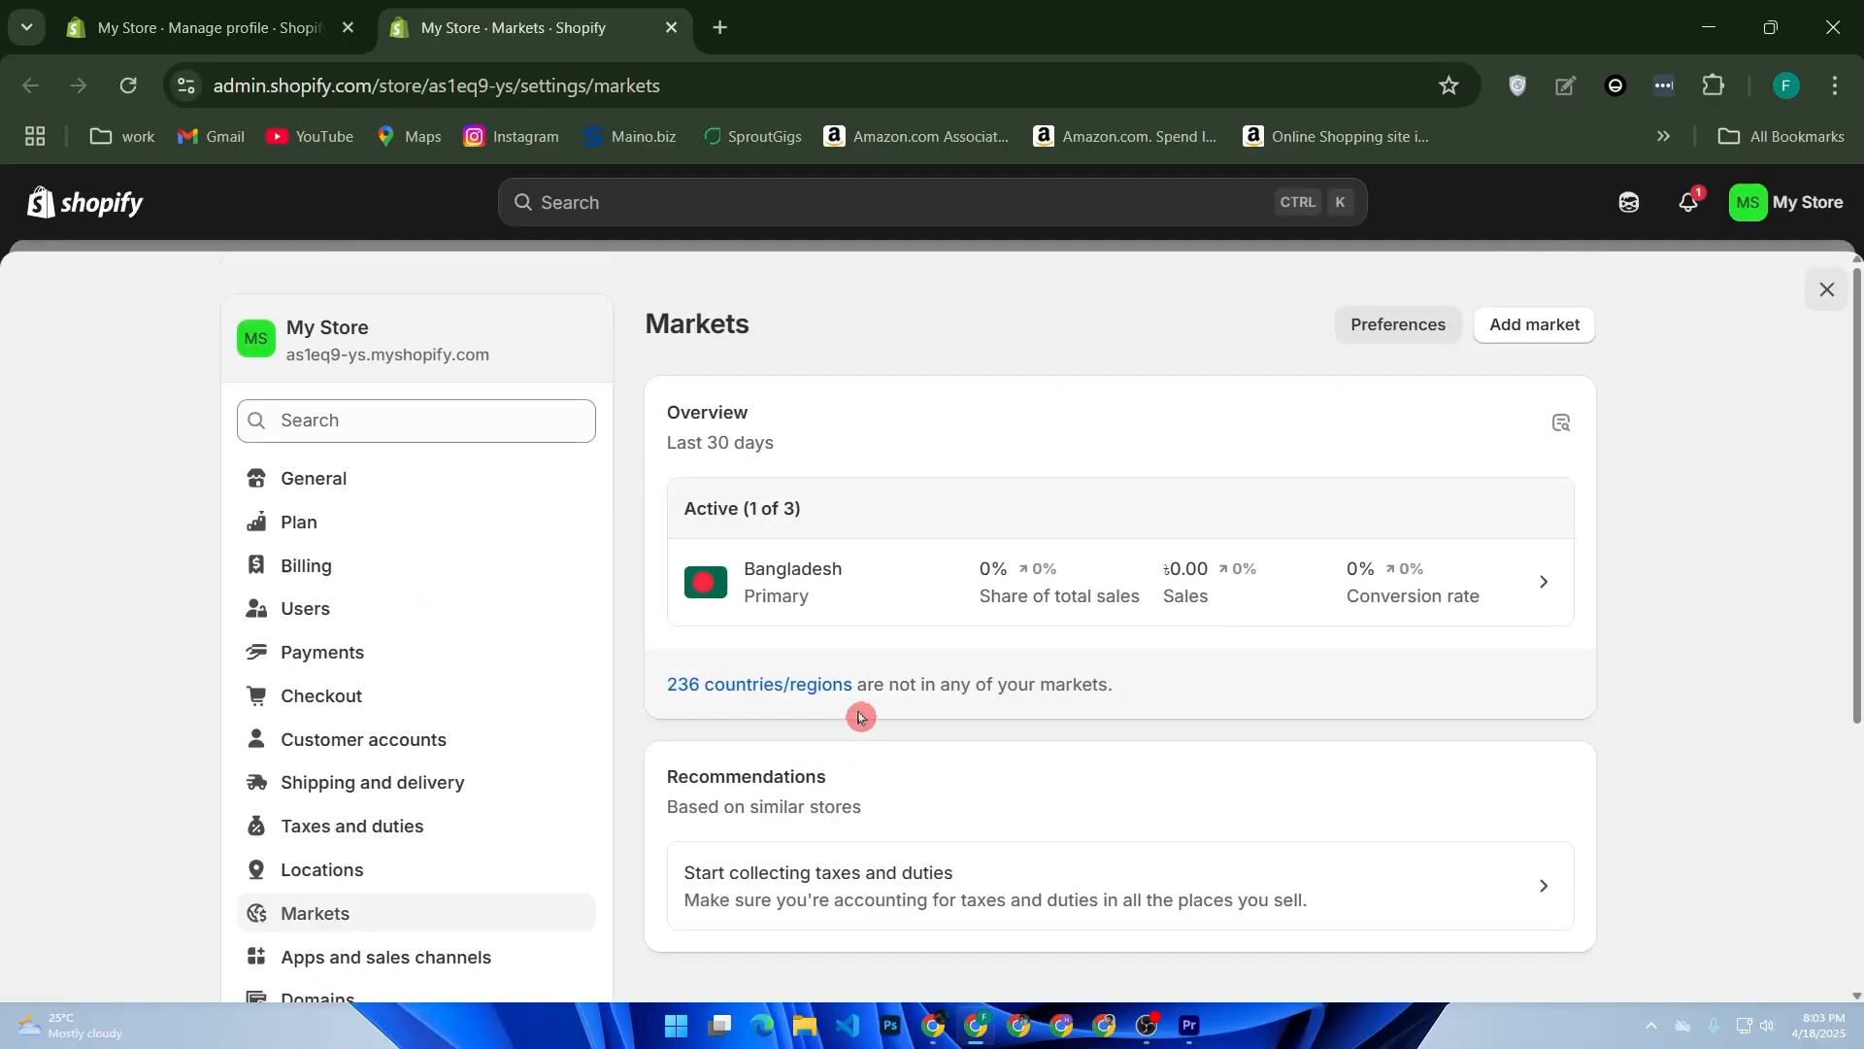
Step: Look through the countries and regions available for a new market, and leave without adding one
click(1567, 332)
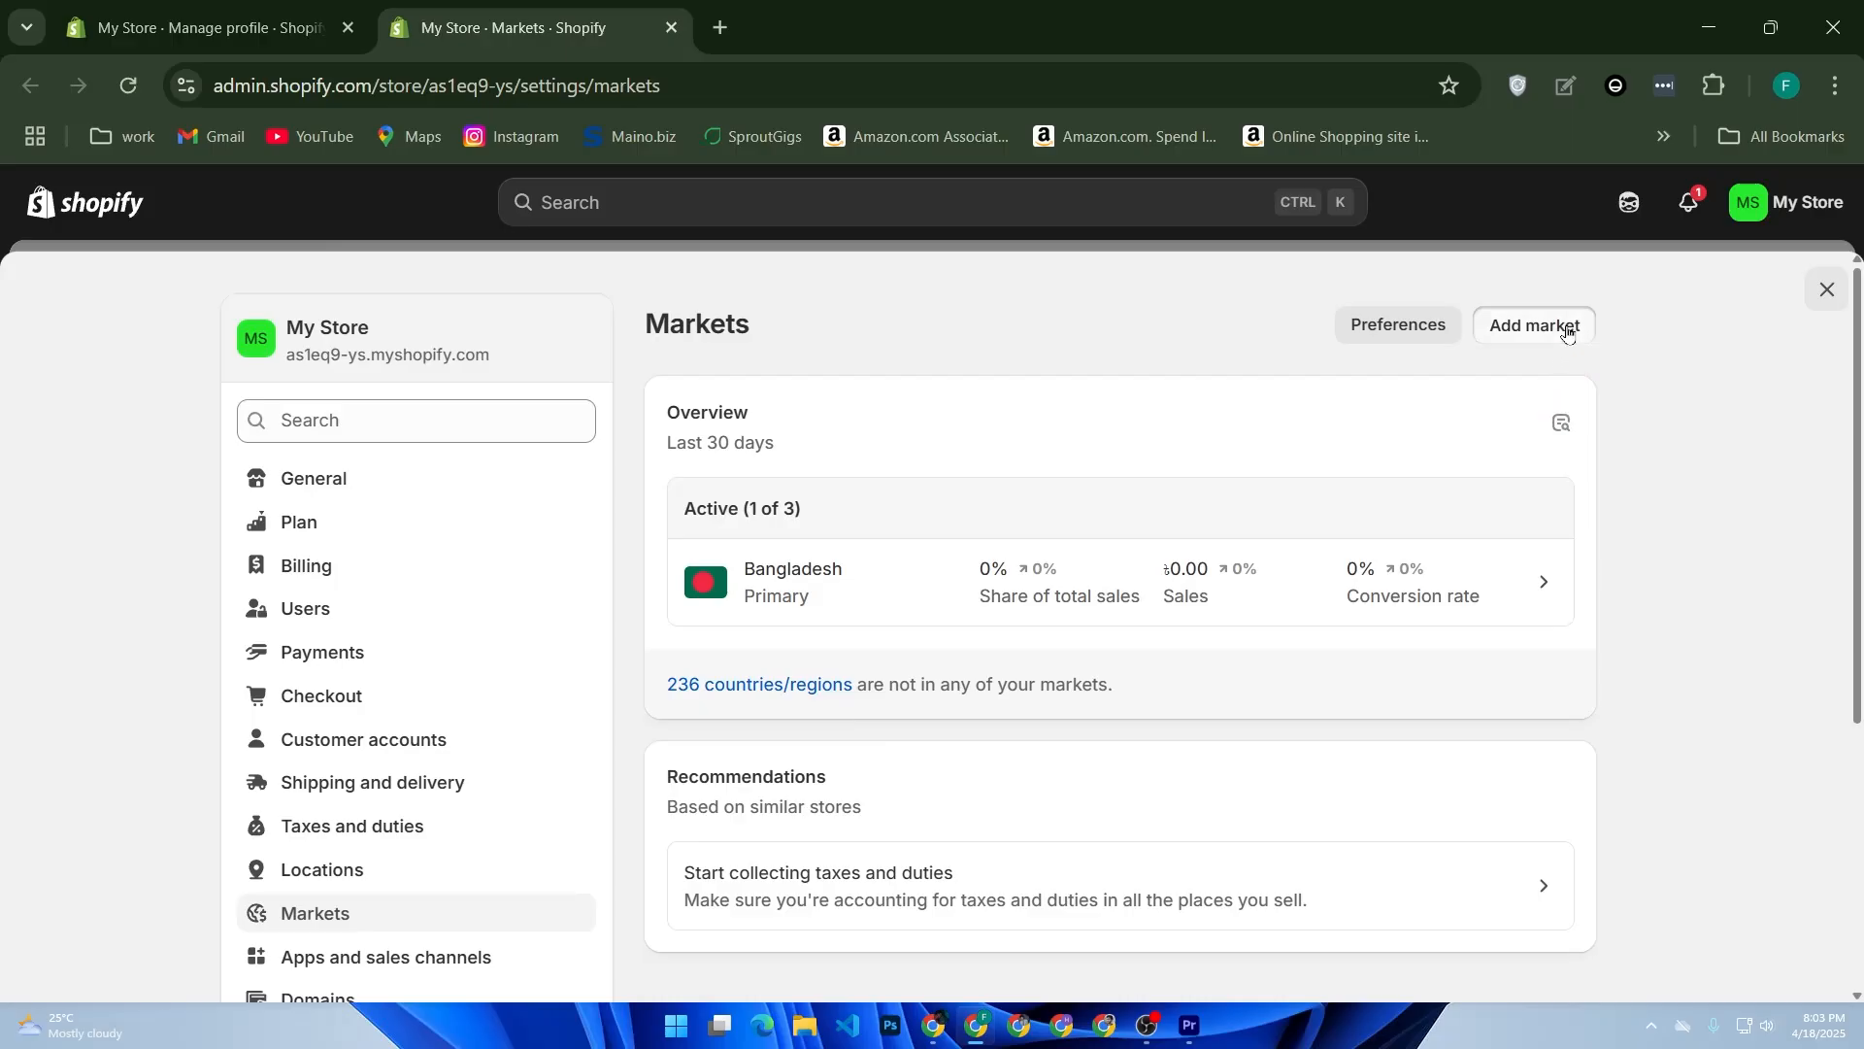
scroll(654, 558, down, 5)
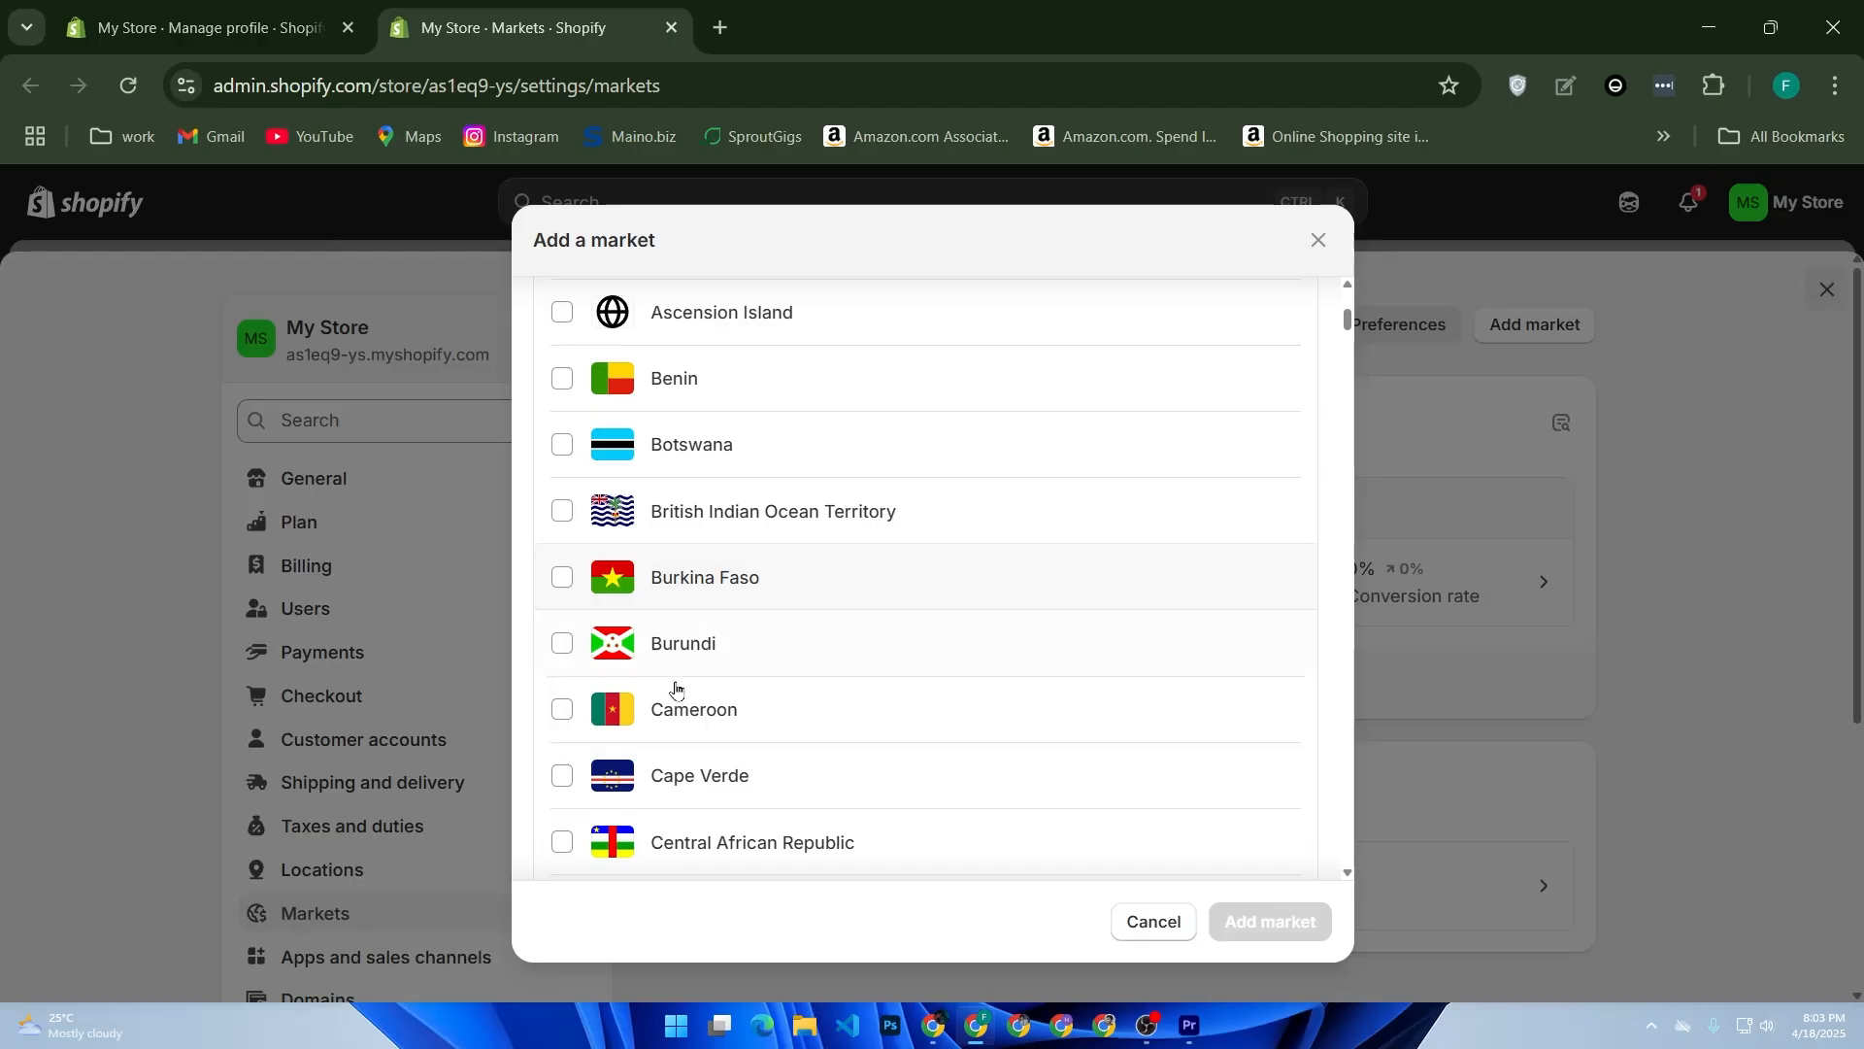
scroll(685, 690, down, 5)
scroll(855, 701, down, 2)
scroll(856, 703, up, 9)
scroll(855, 706, up, 3)
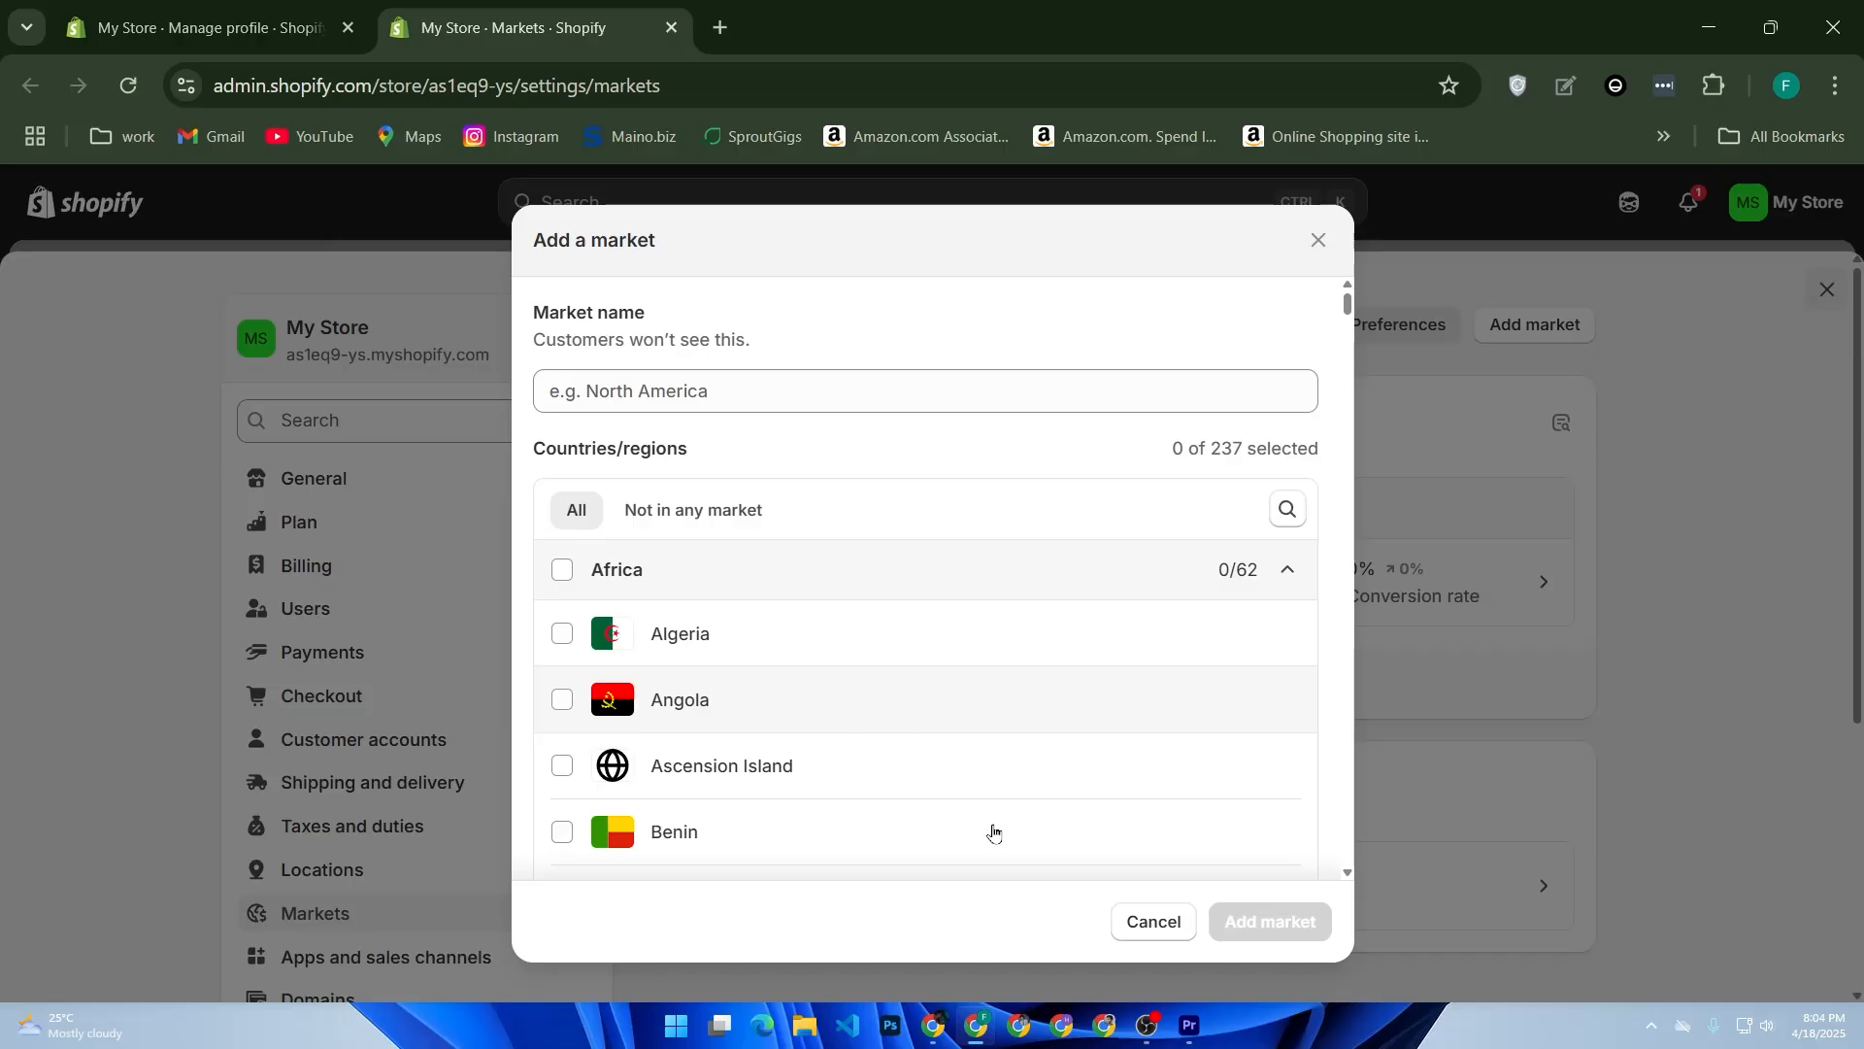
click(1152, 921)
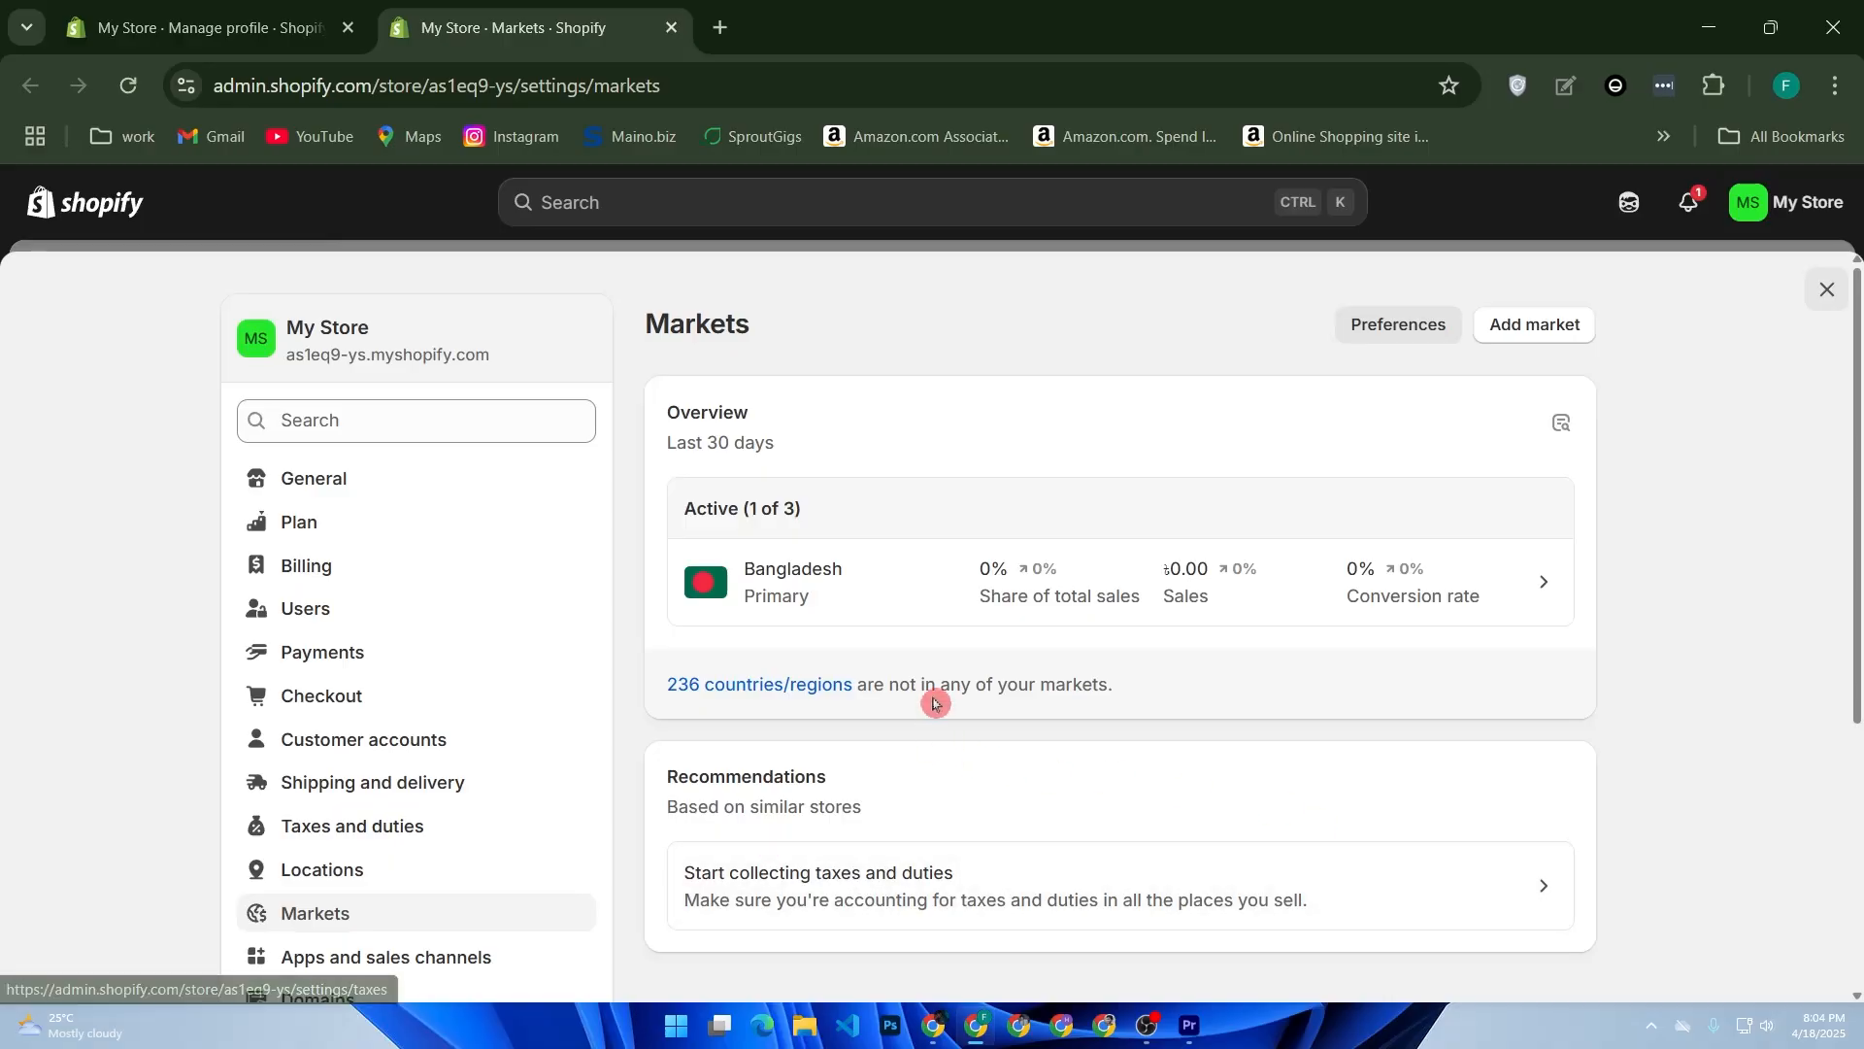
Step: Leave the Markets settings and reopen the store's Shipping and delivery settings
scroll(1015, 624, down, 2)
scroll(1014, 618, up, 2)
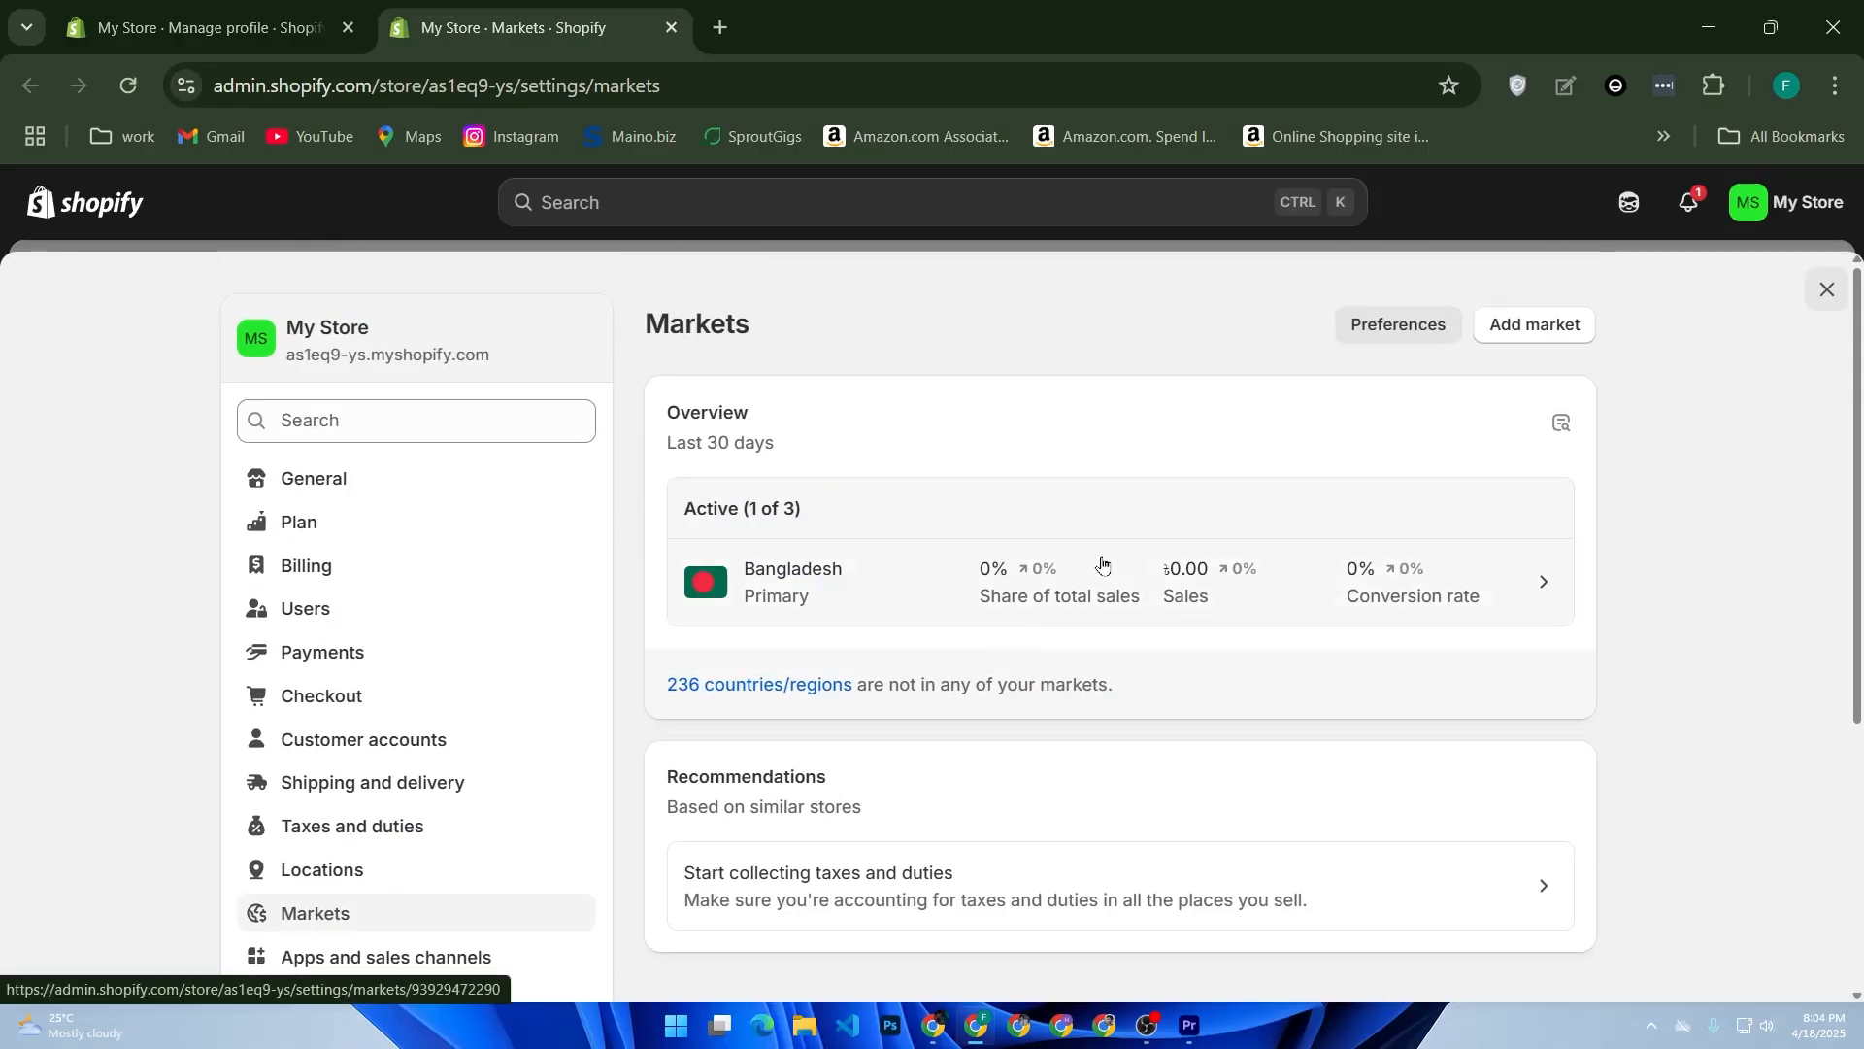
click(1825, 289)
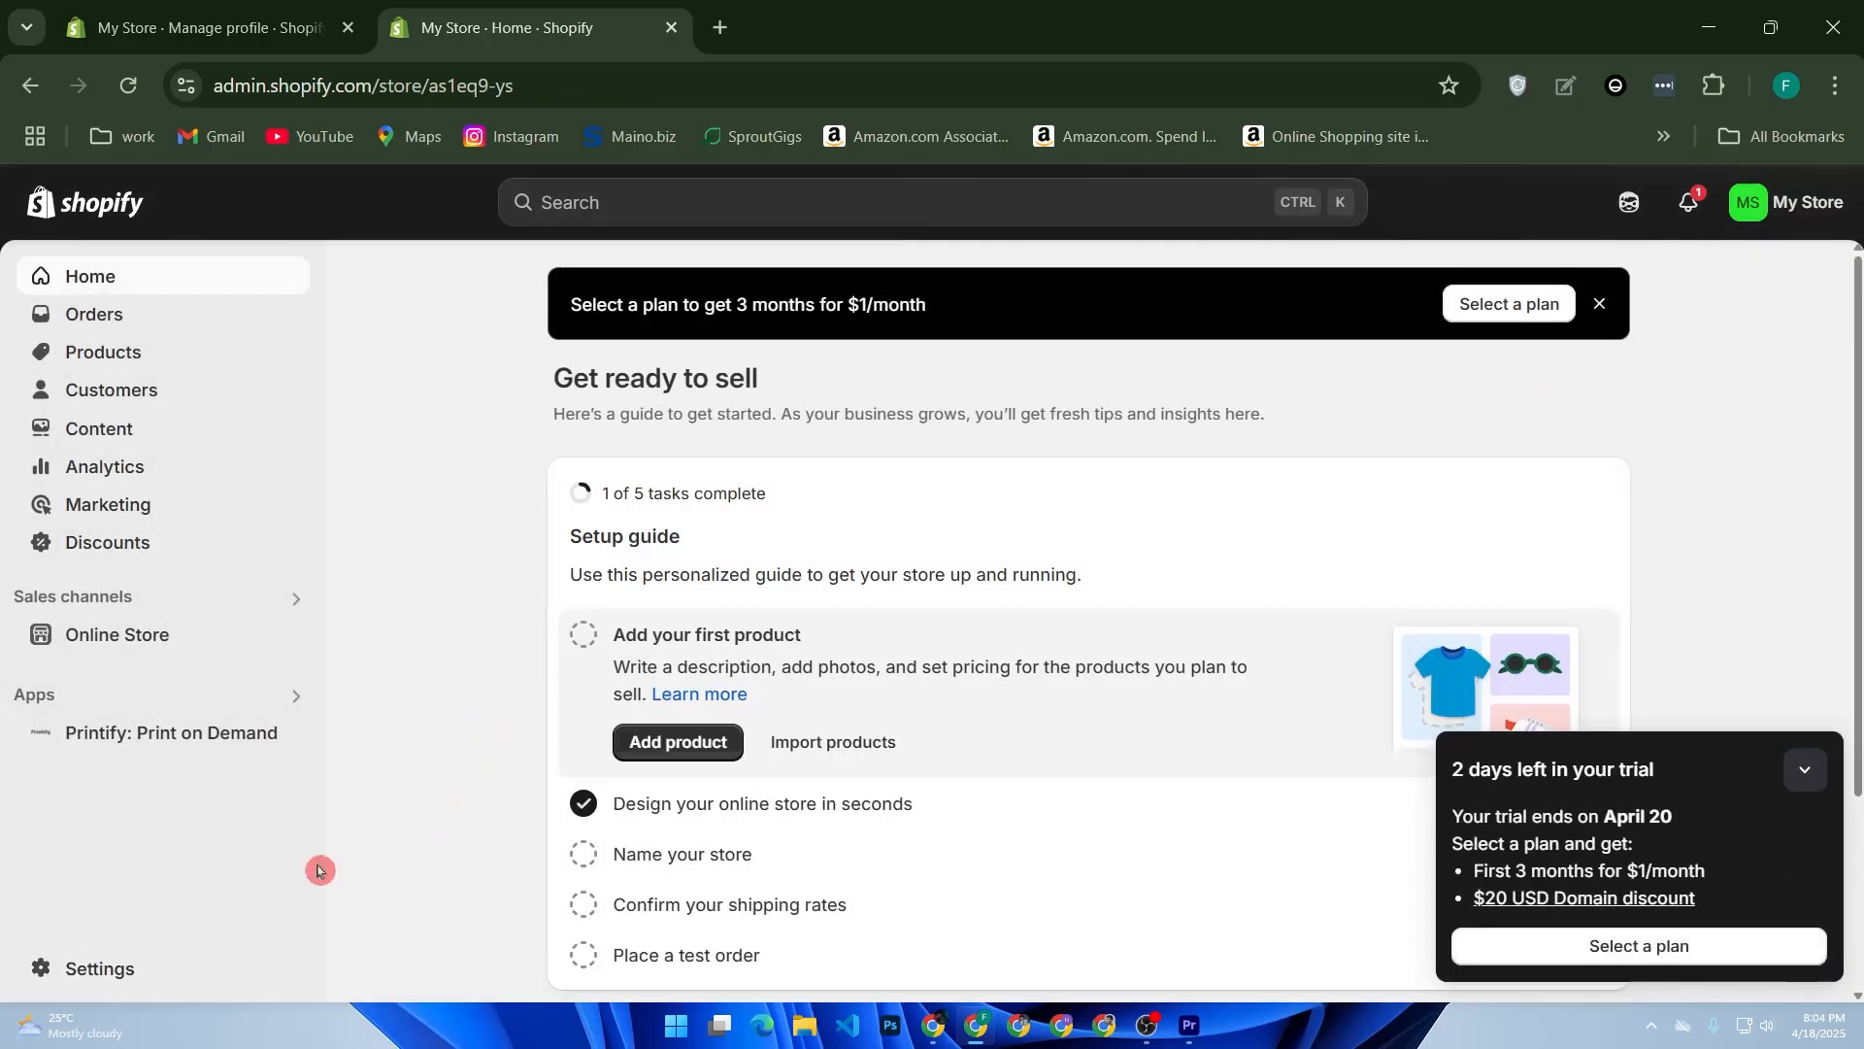
click(114, 968)
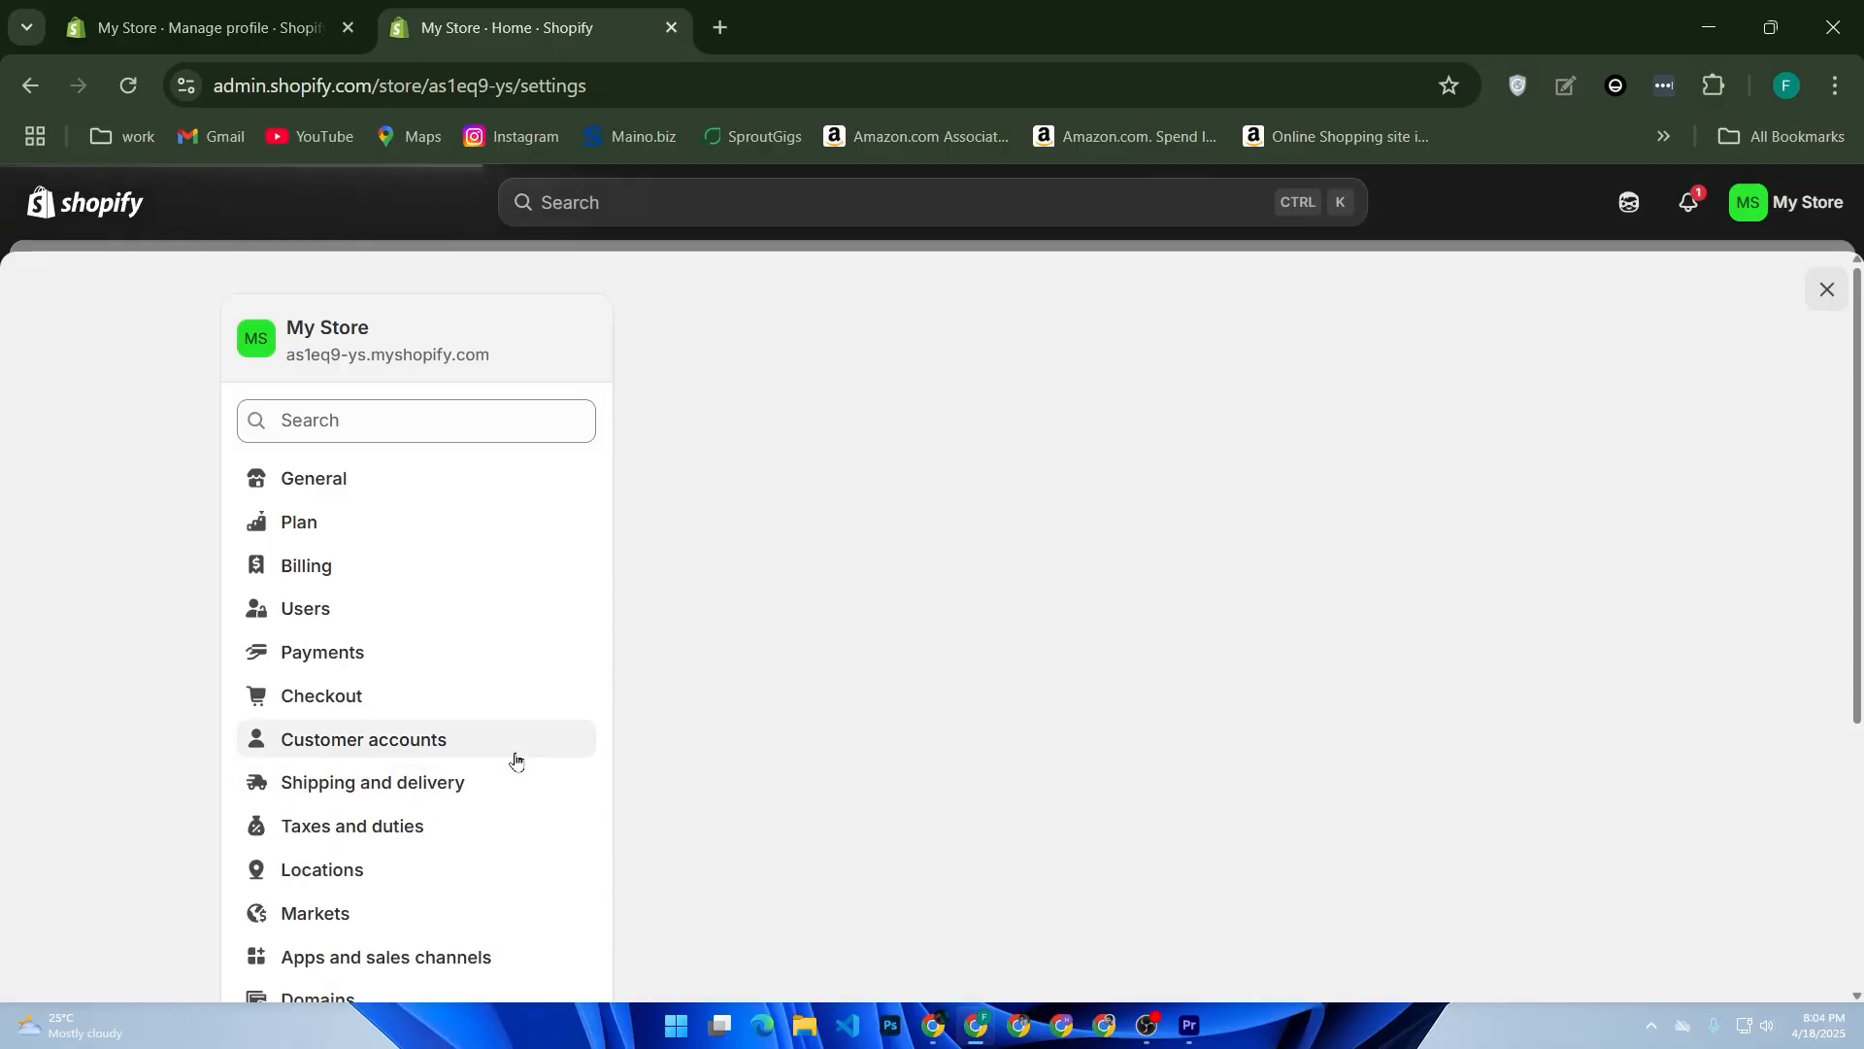
click(393, 794)
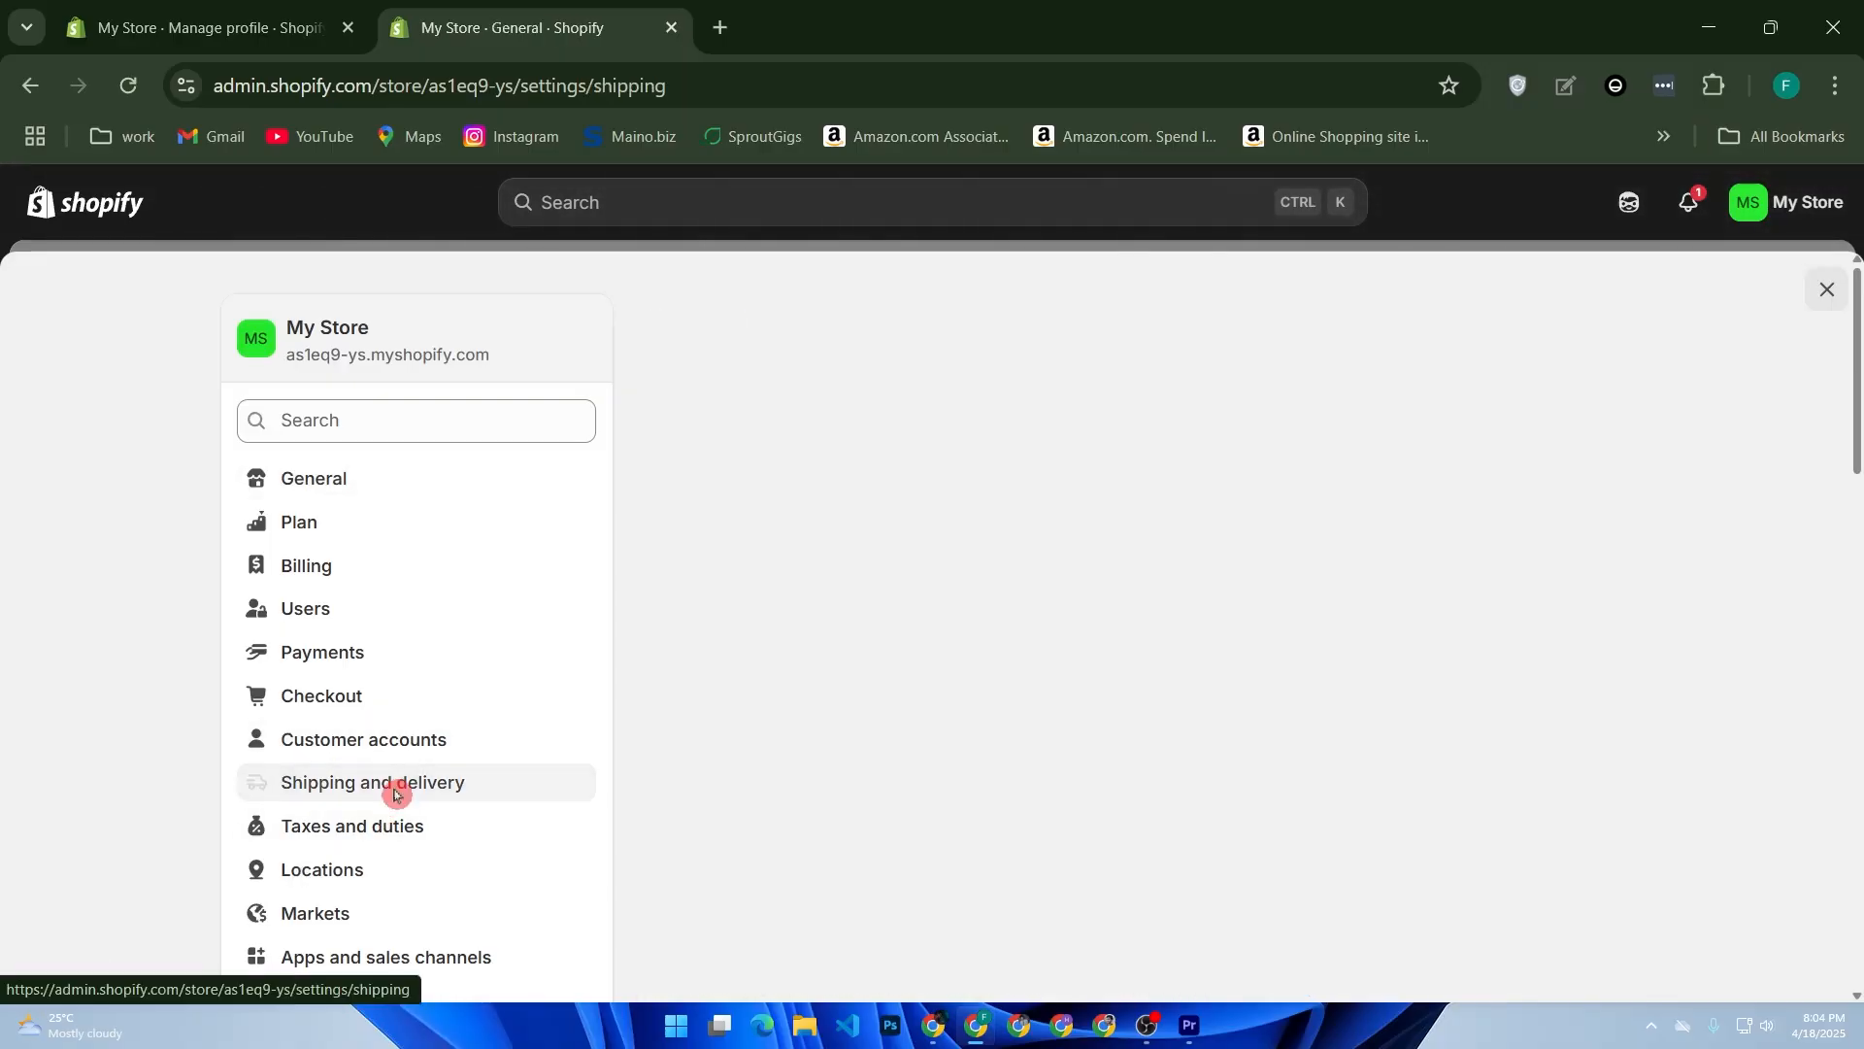
Step: Examine the Shipping and delivery sections, from general shipping rates and delivery dates to order routing, local delivery and pickup in store
scroll(393, 794, down, 2)
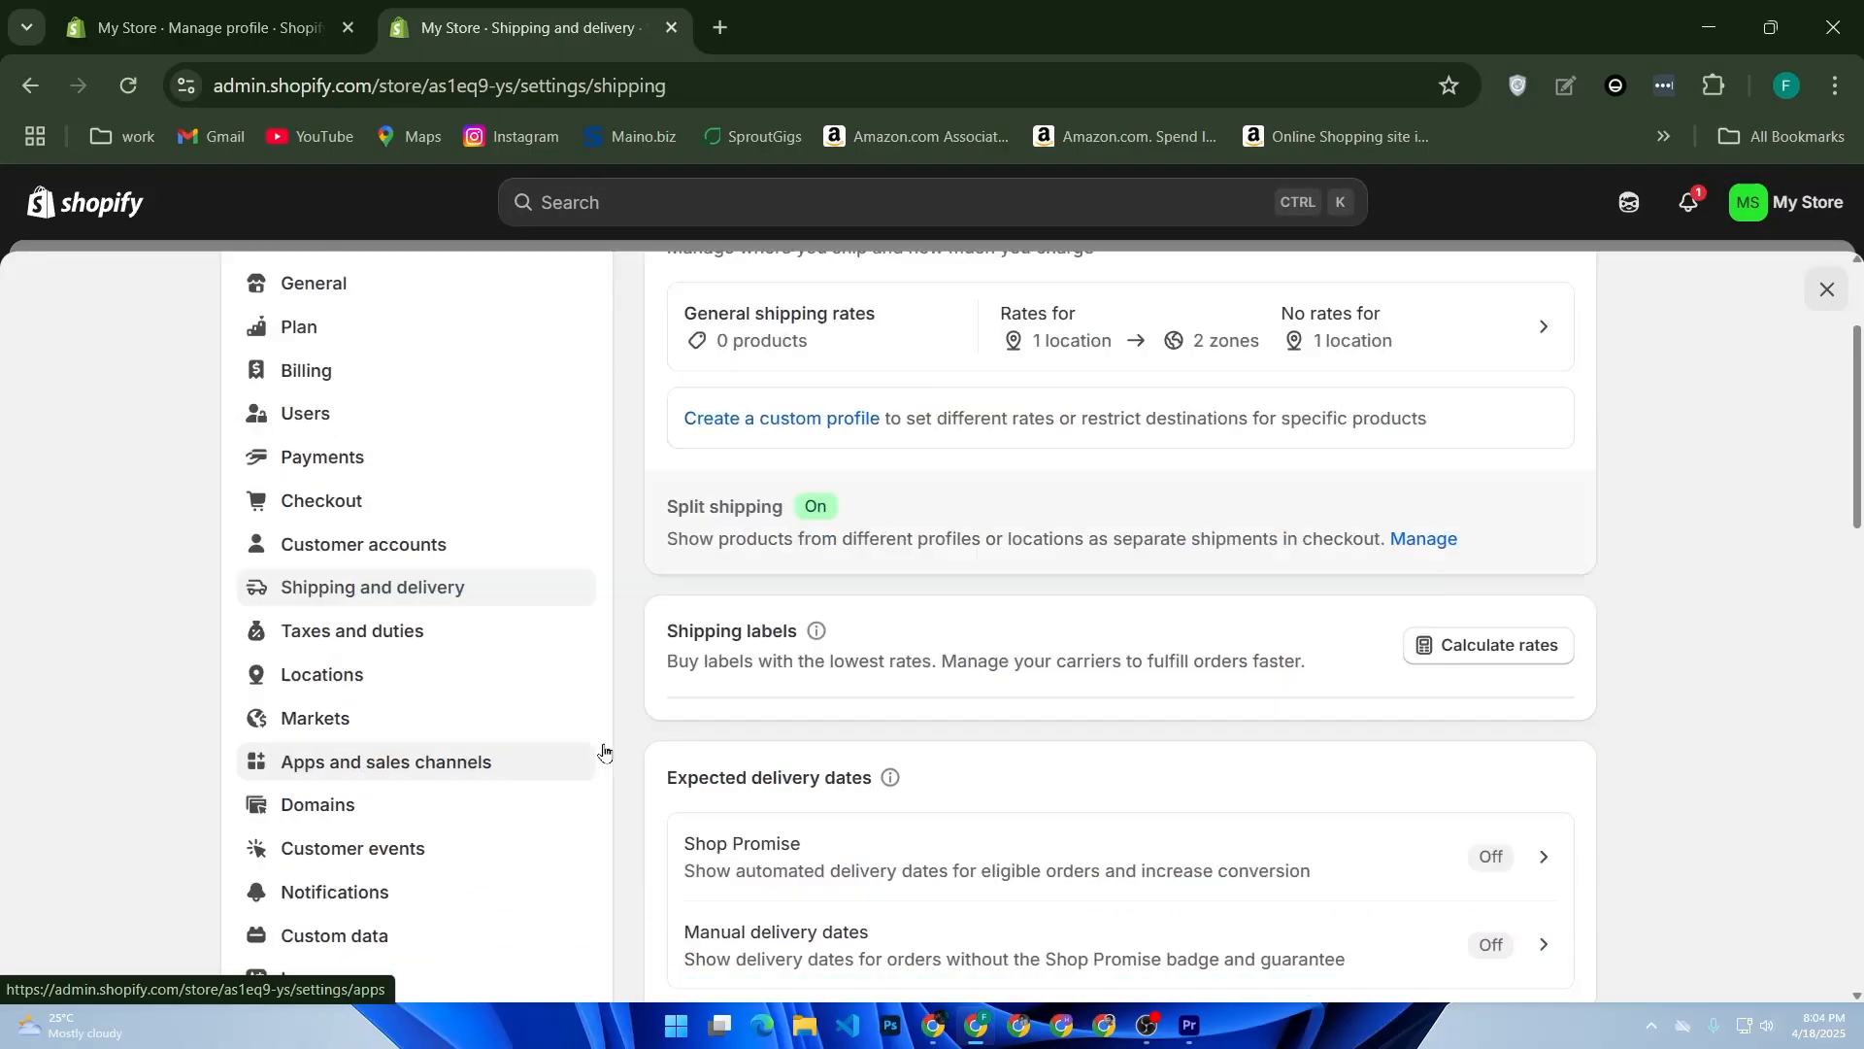
scroll(820, 617, up, 2)
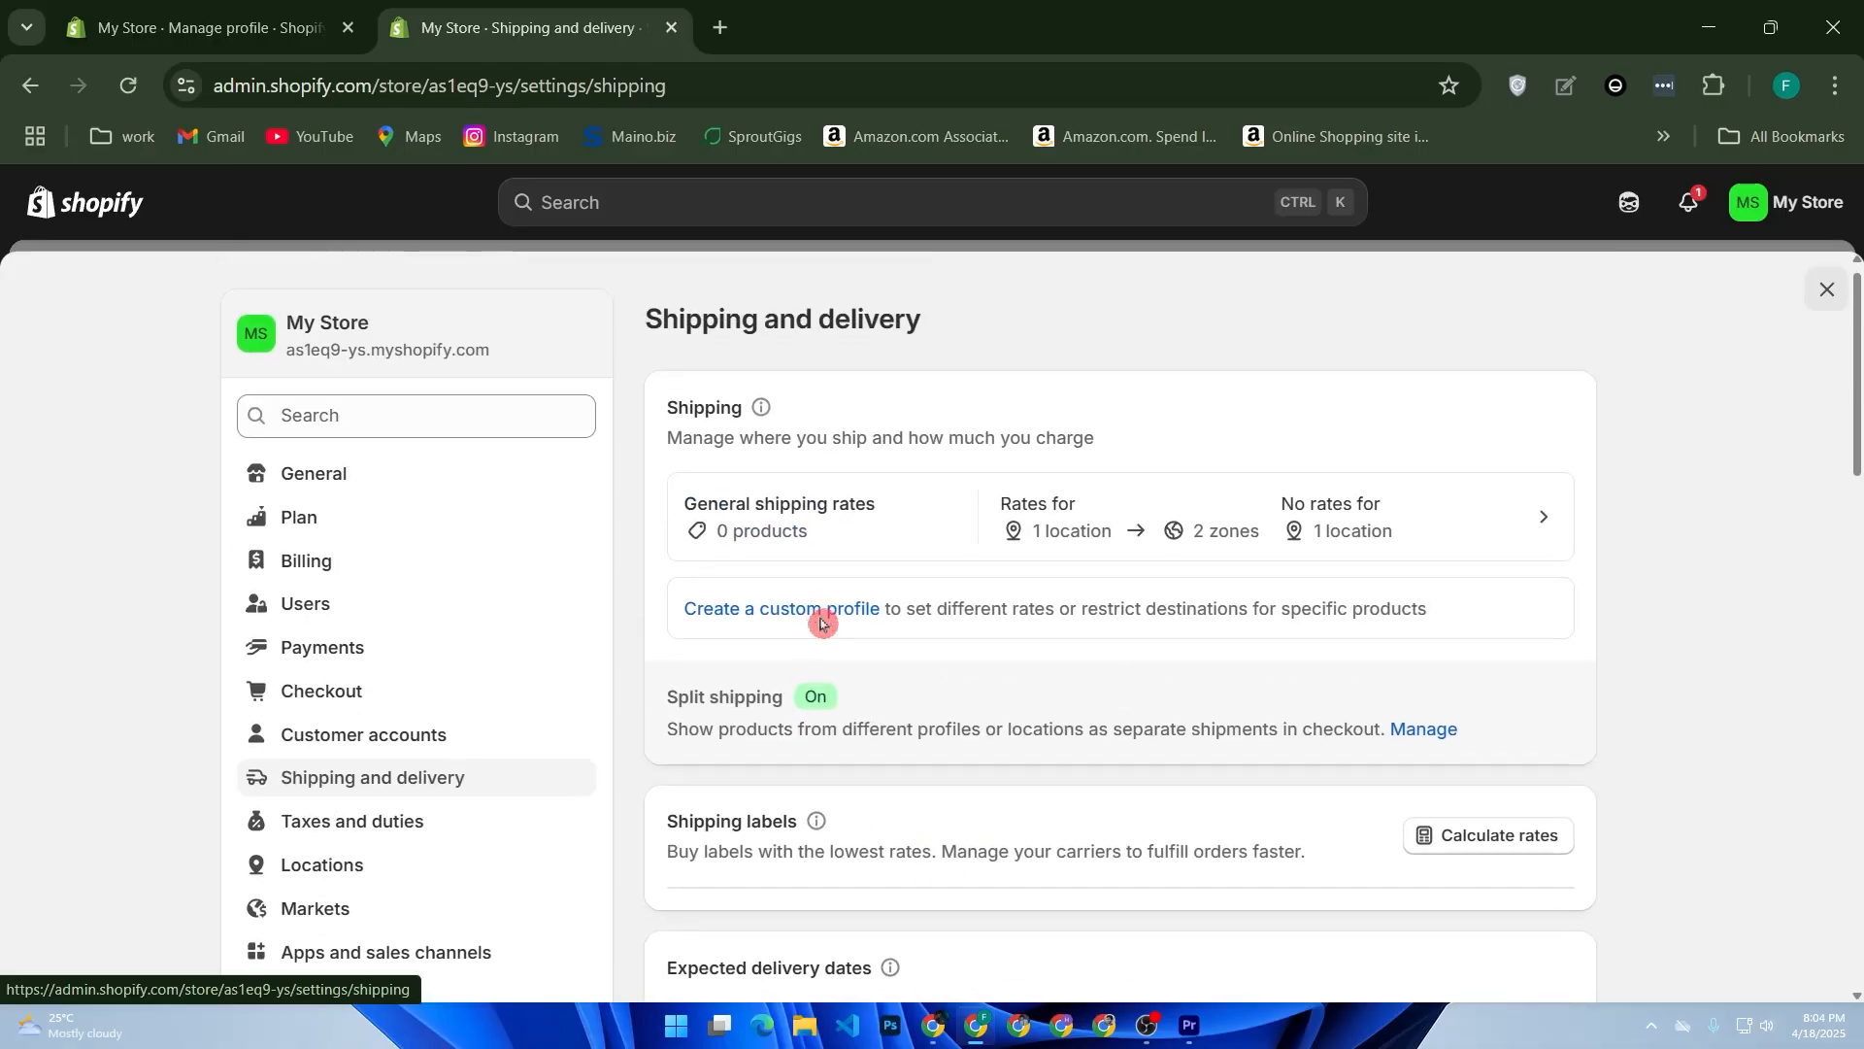
scroll(820, 632, down, 4)
scroll(874, 668, up, 3)
scroll(874, 668, up, 1)
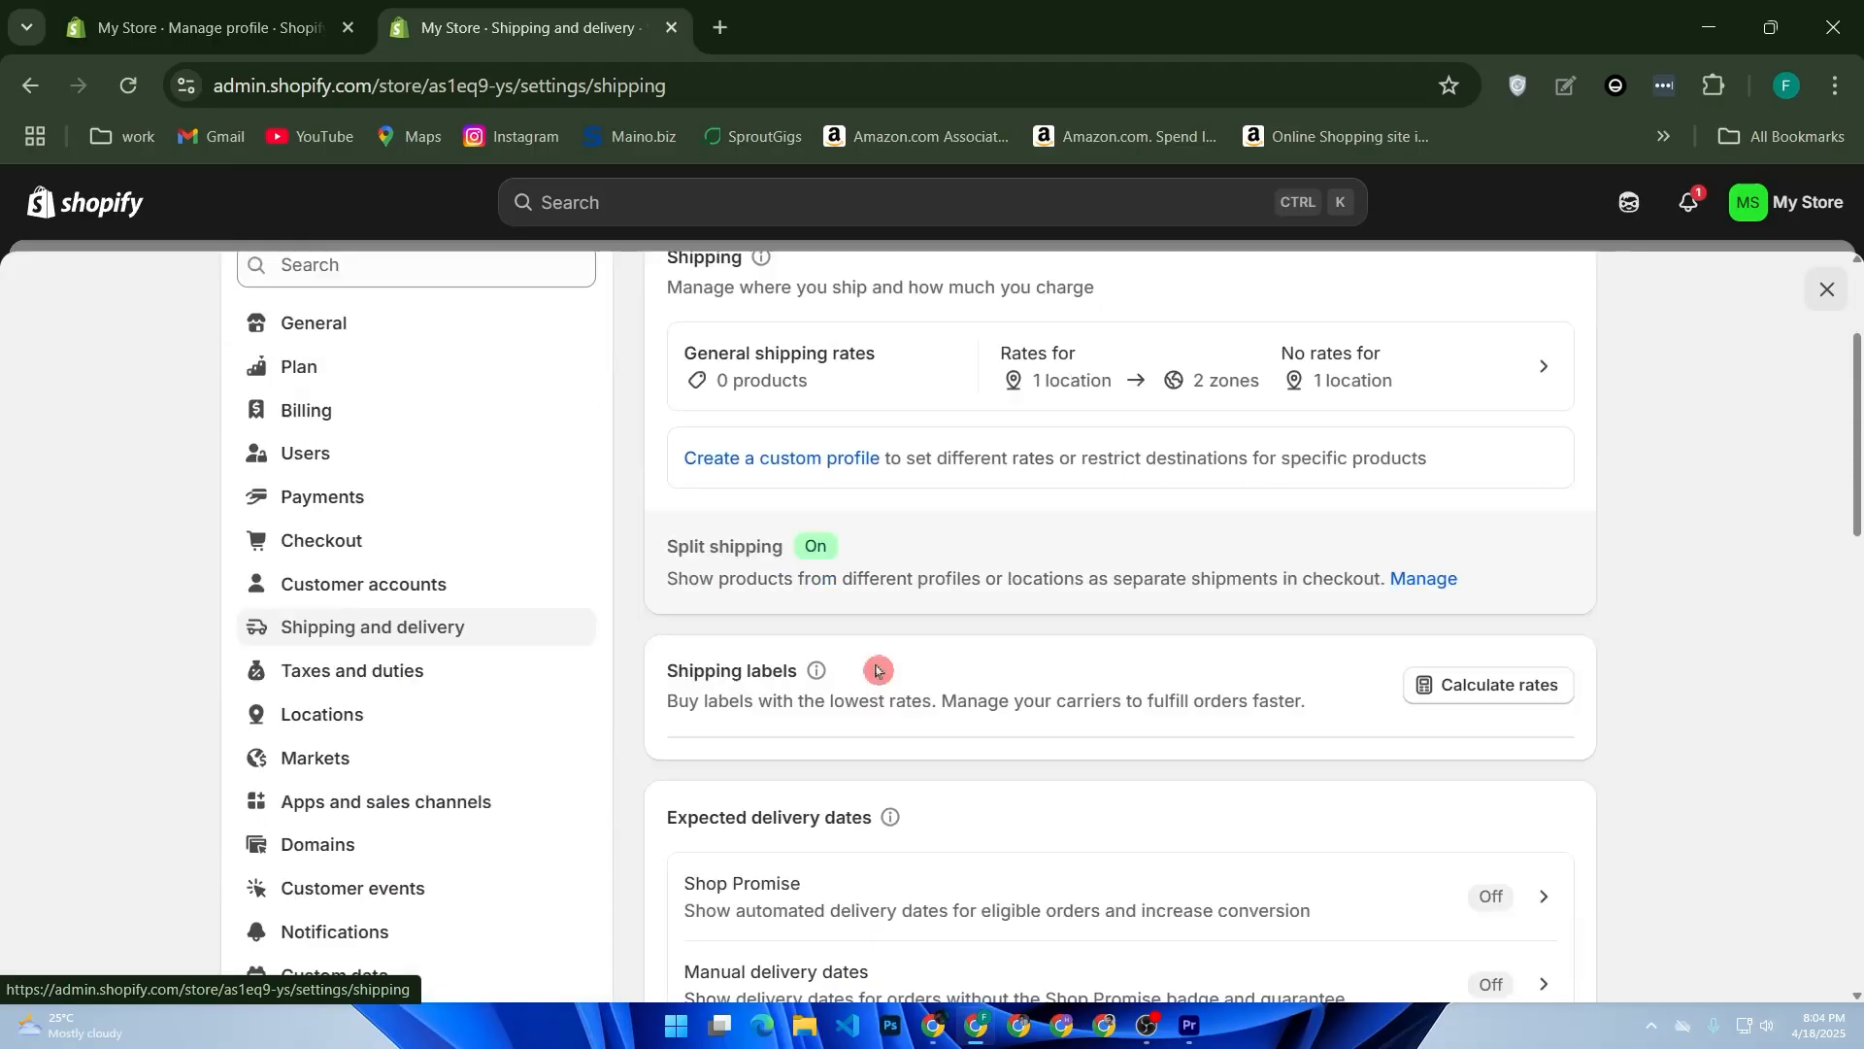
scroll(874, 666, down, 10)
scroll(794, 726, up, 5)
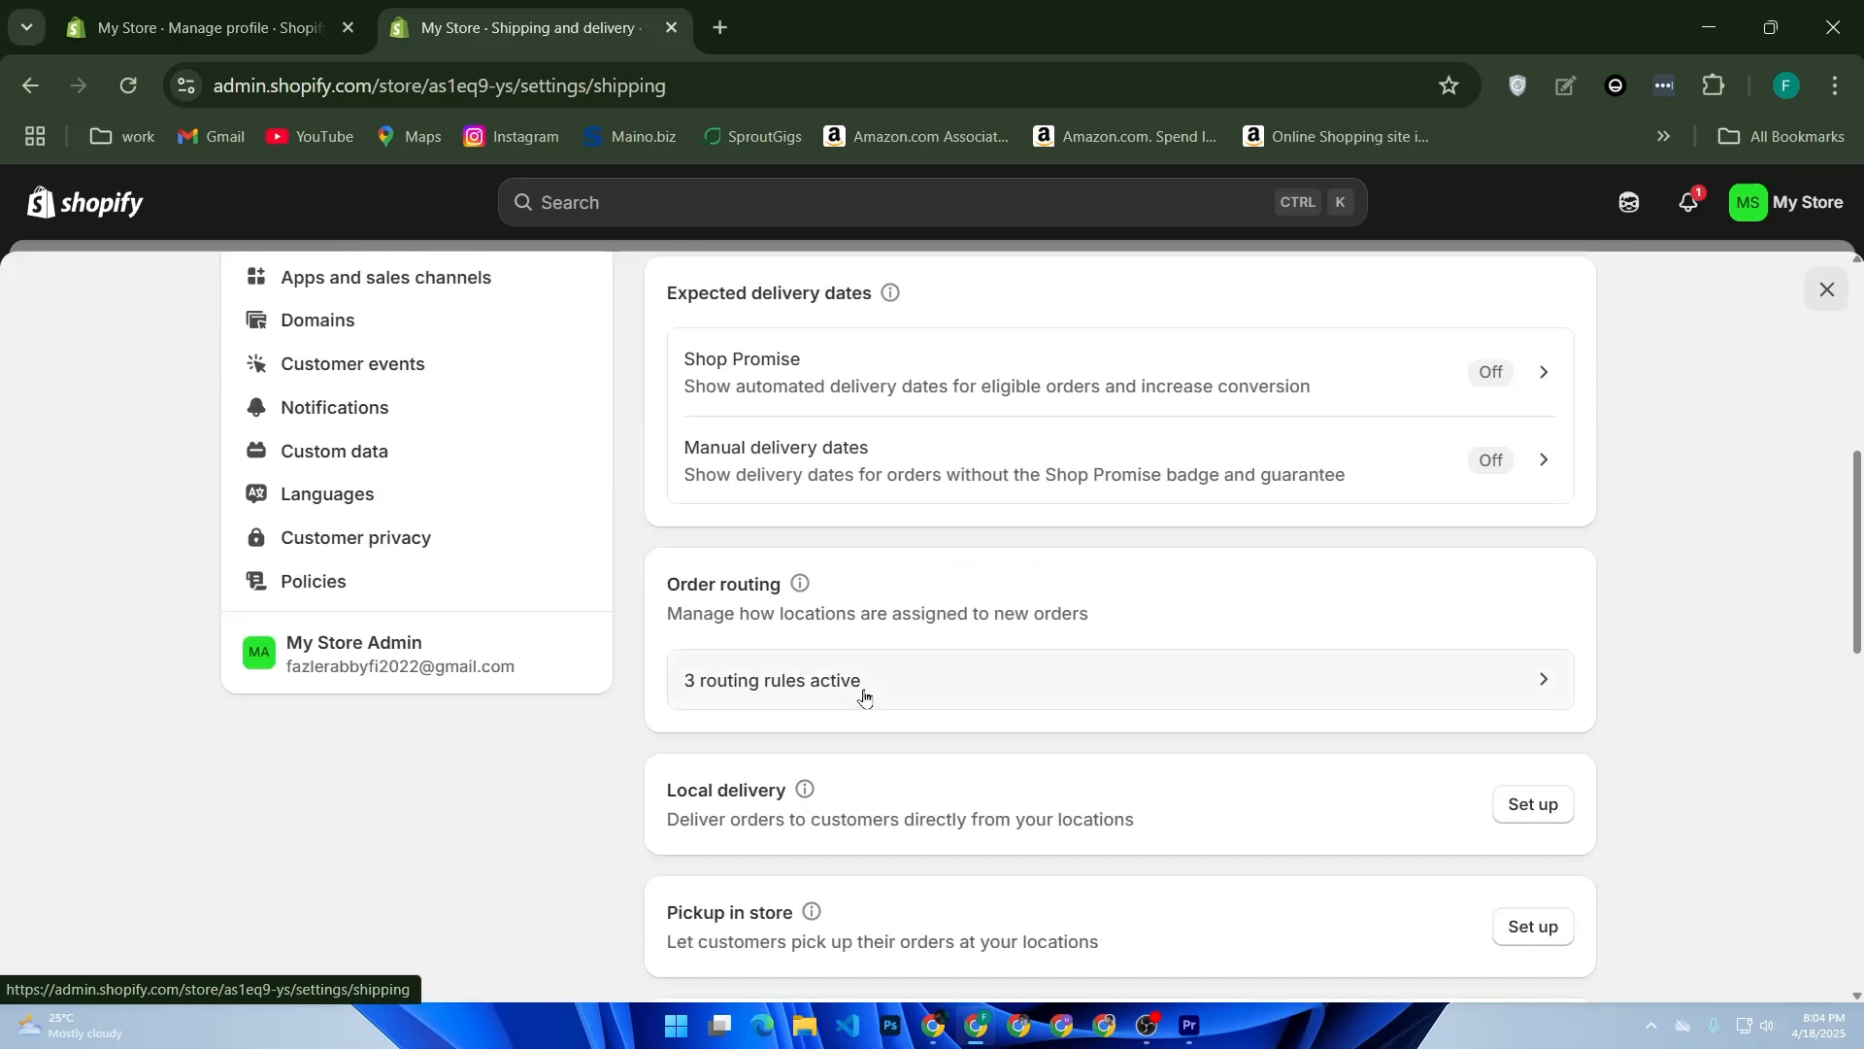
scroll(992, 732, up, 7)
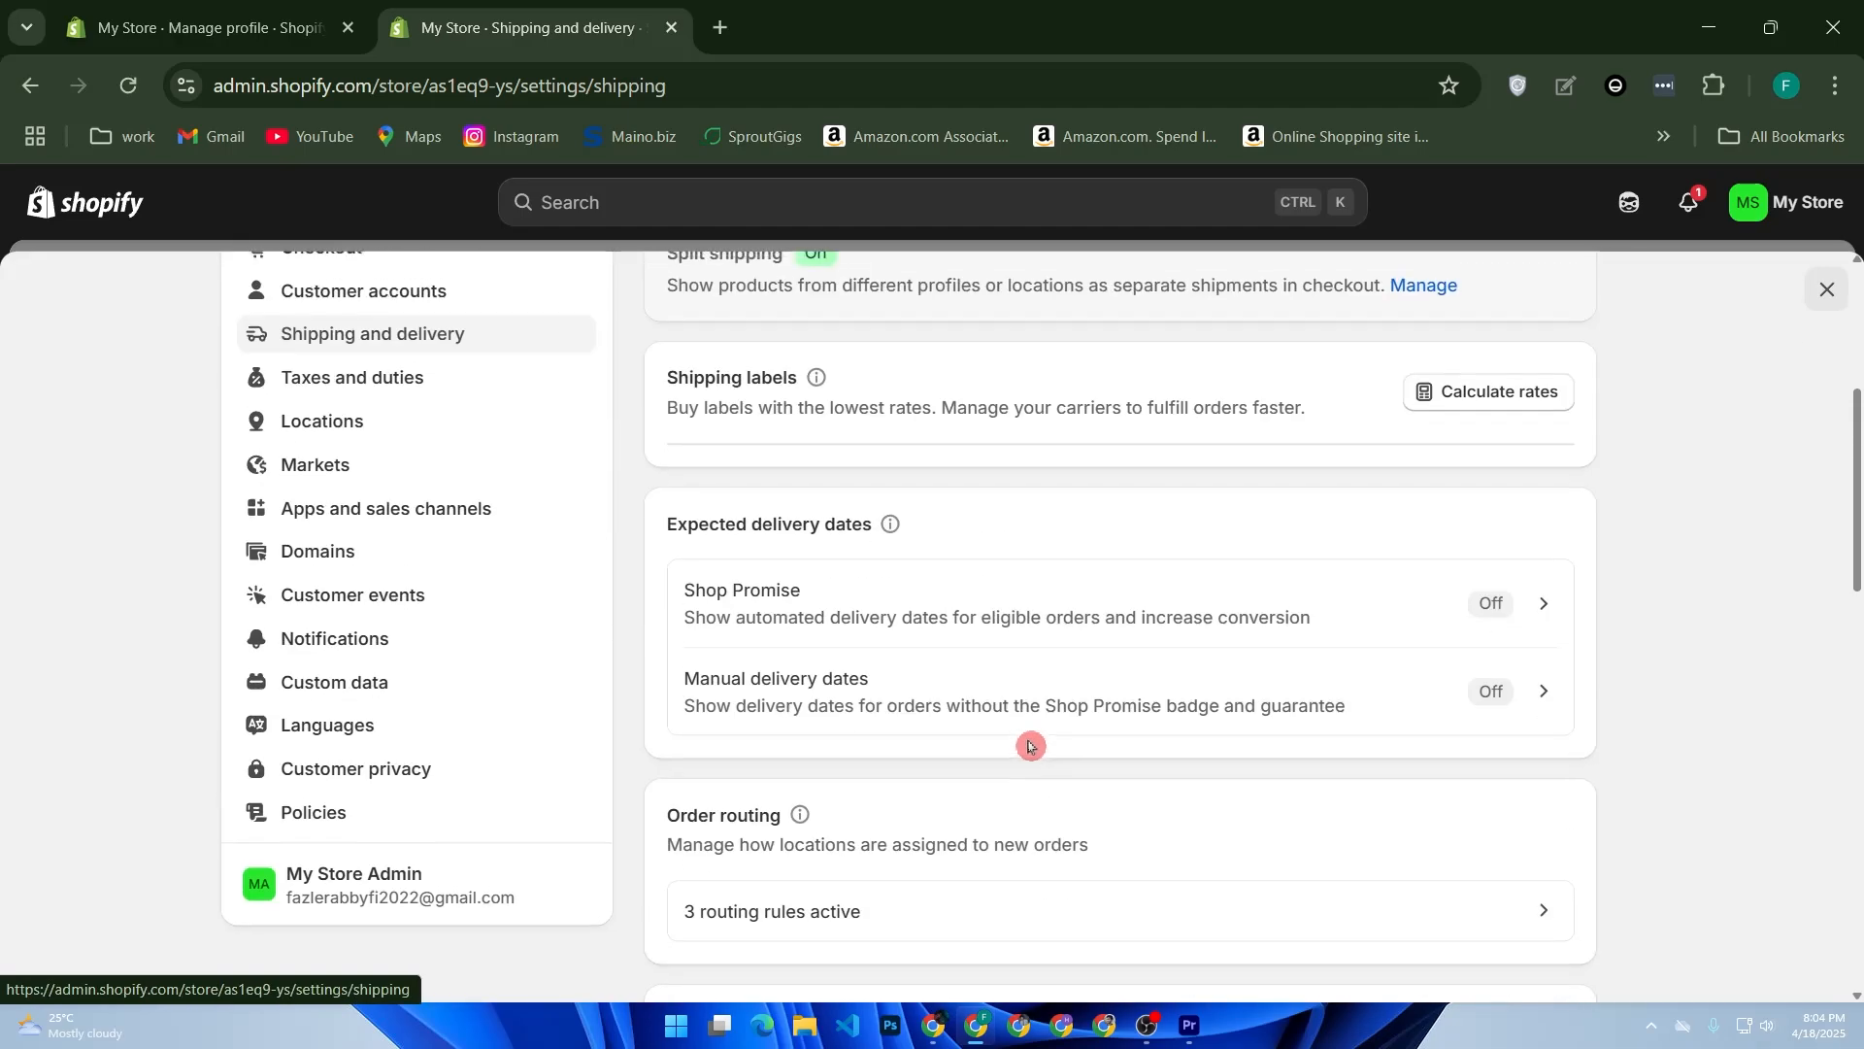
Step: Open the general shipping rates profile and review the rates of its domestic and international zones
click(1491, 522)
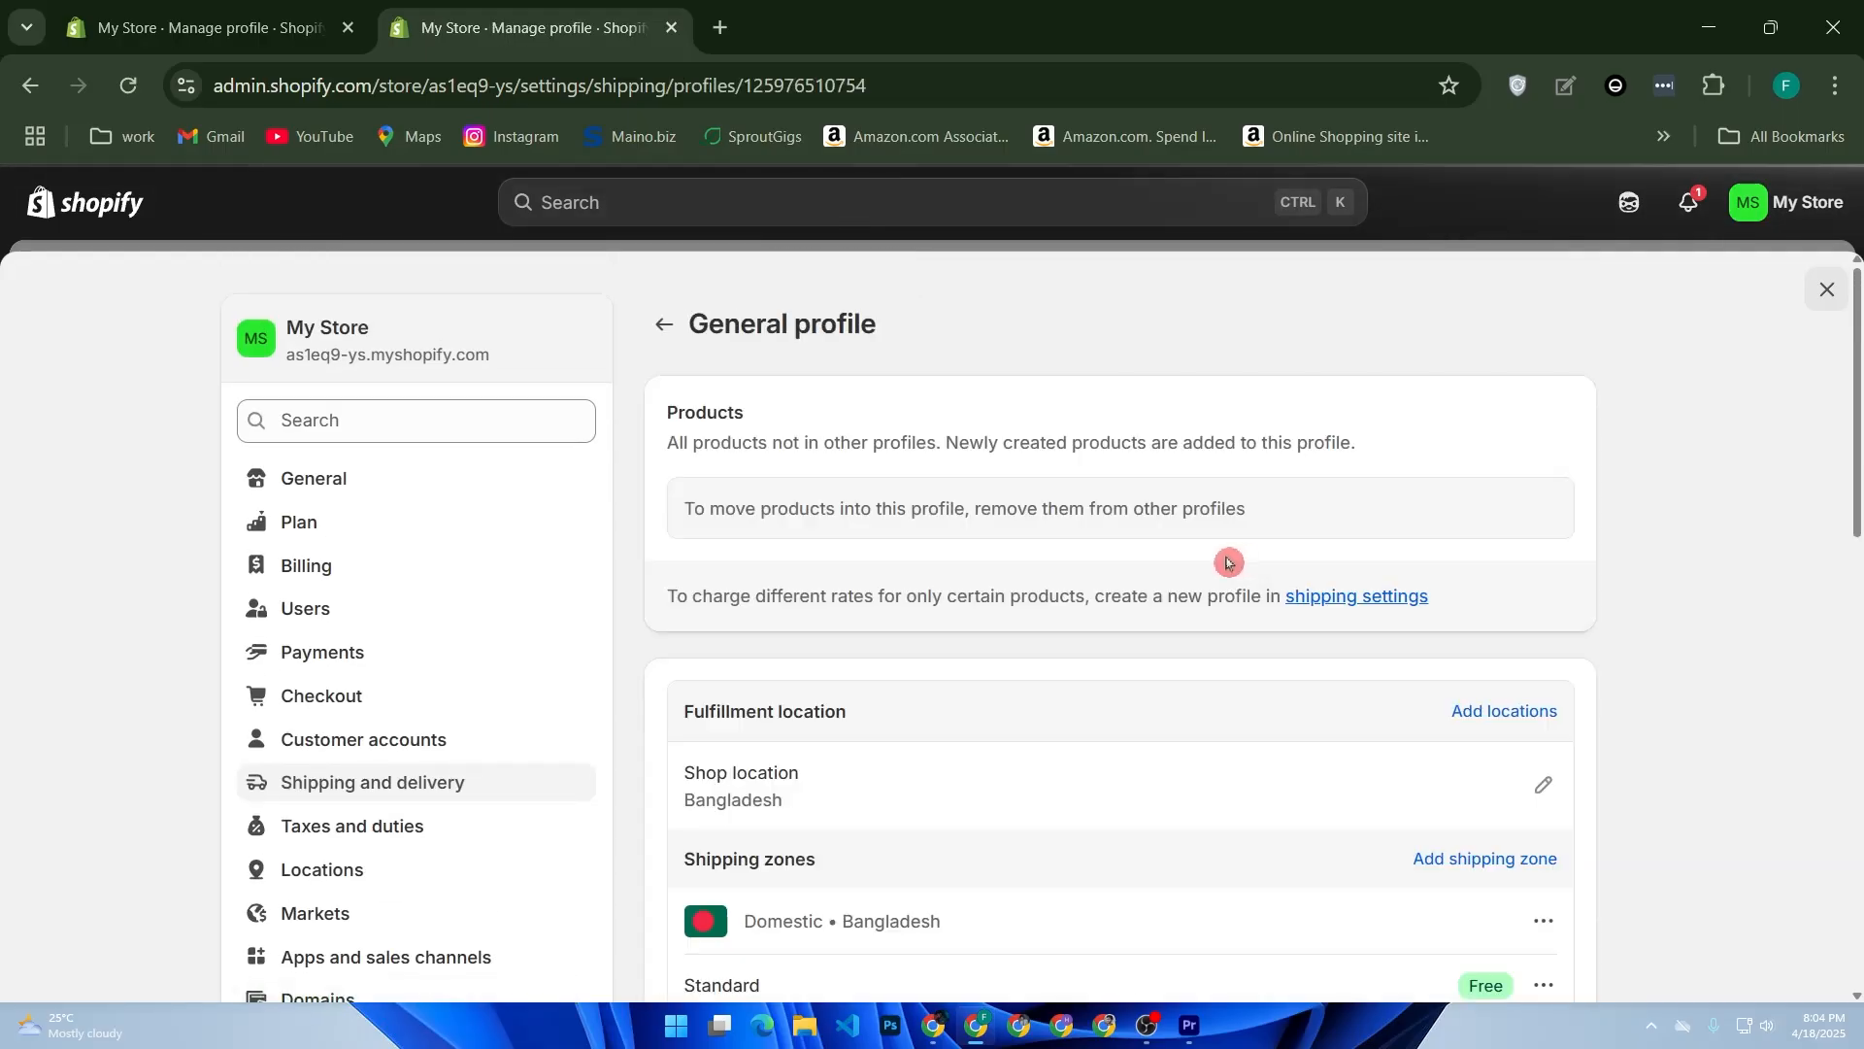
scroll(1233, 568, down, 8)
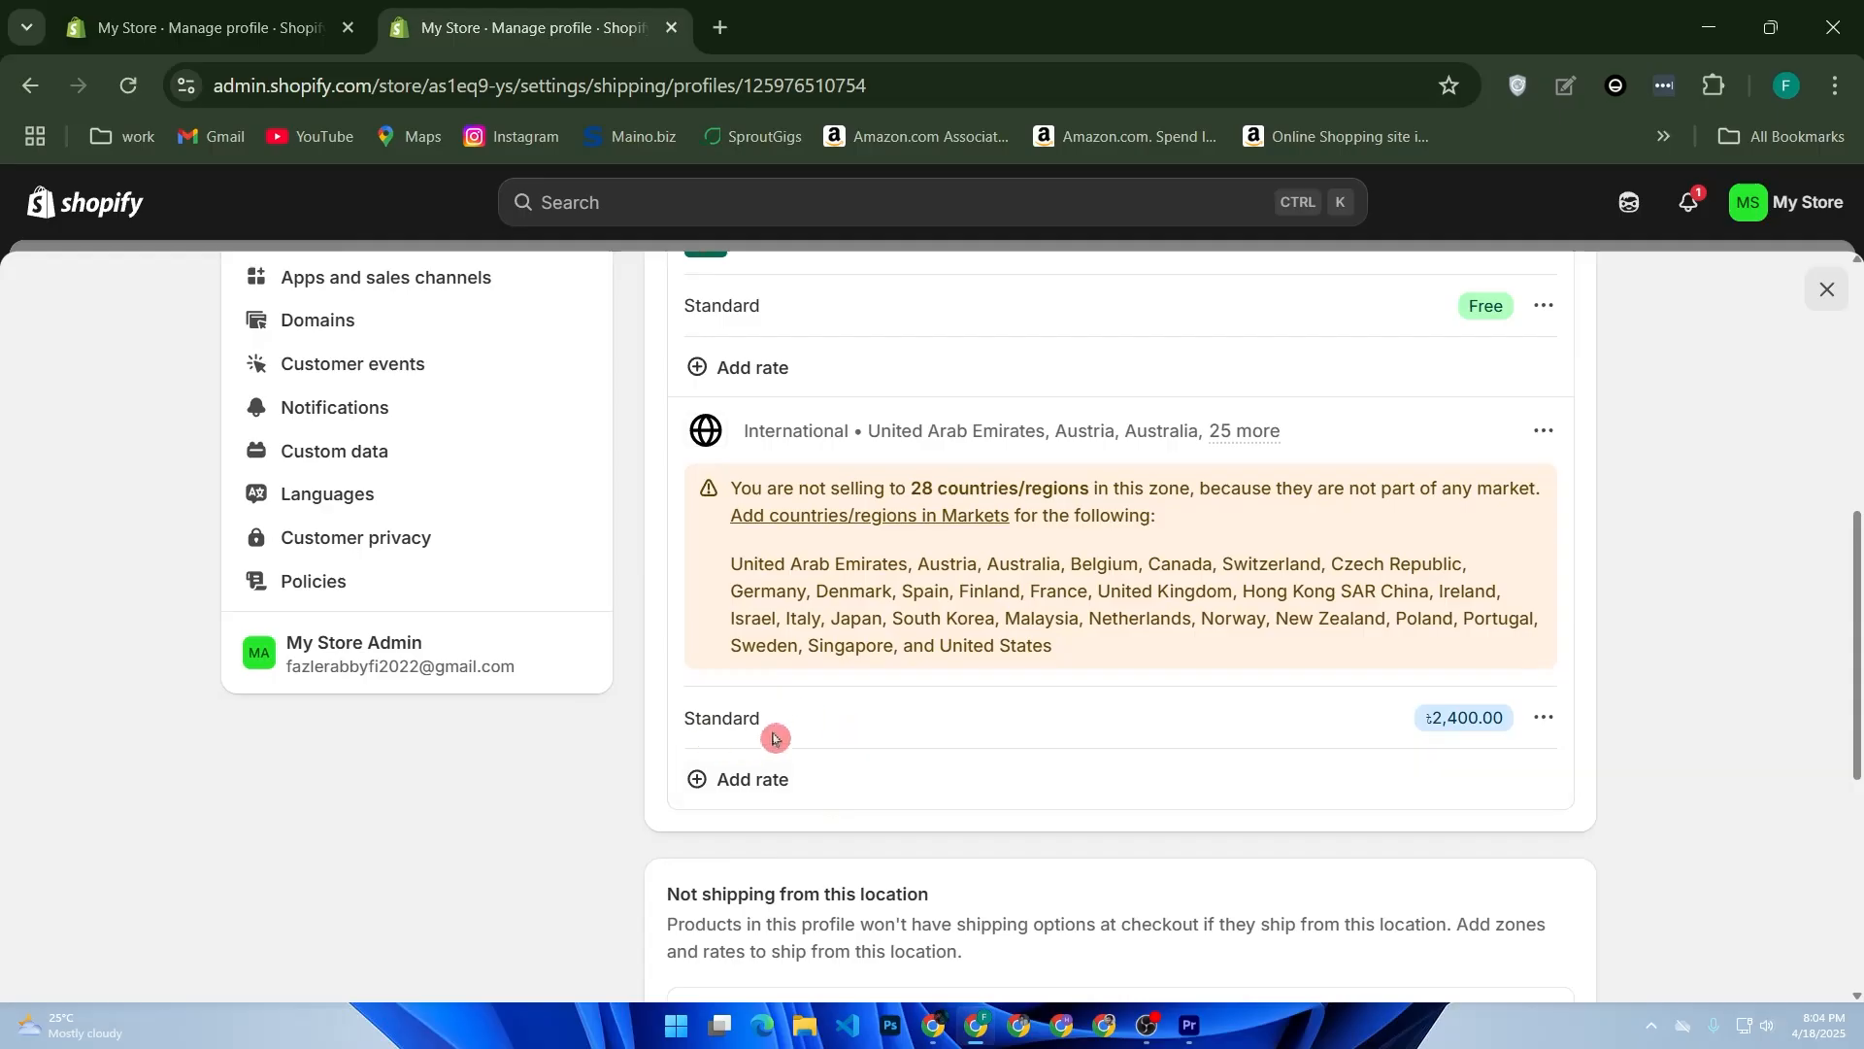
scroll(781, 728, up, 5)
scroll(789, 728, down, 5)
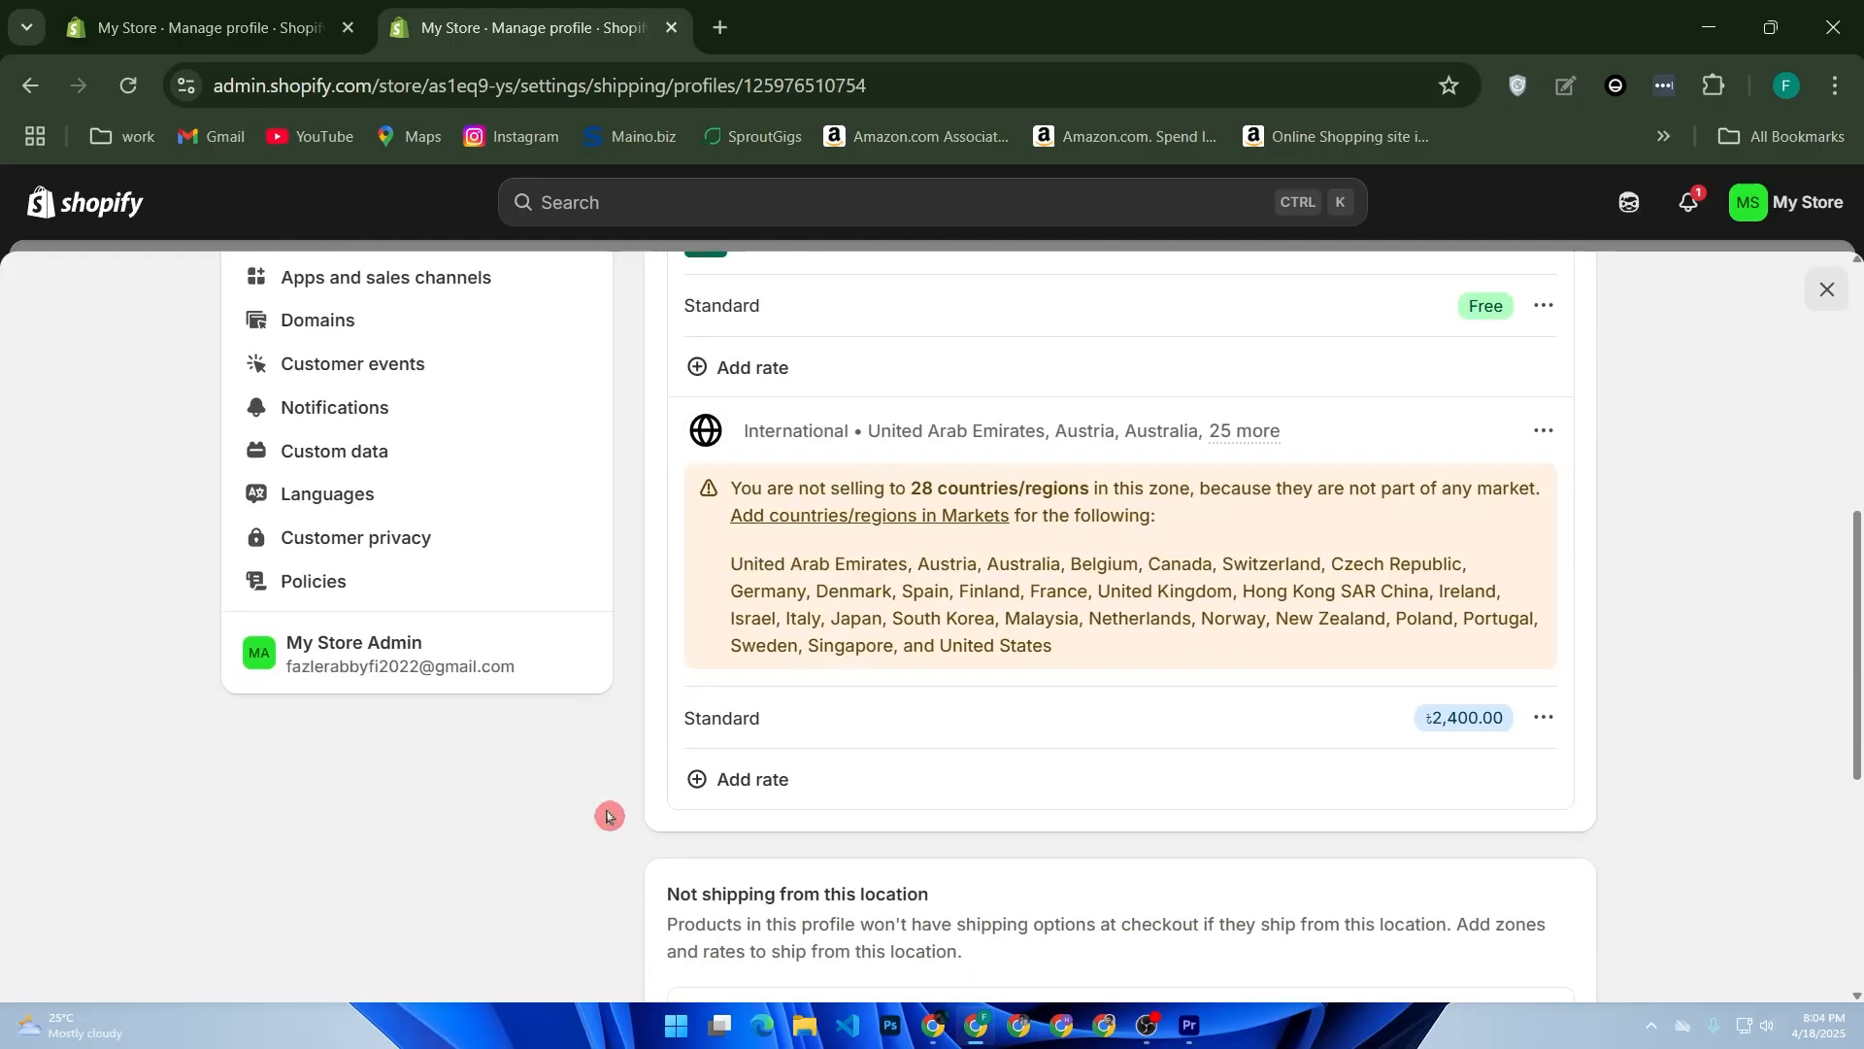
Step: Examine the delivery description, price and checkout preview of a new flat rate for the International zone, and cancel it
click(819, 783)
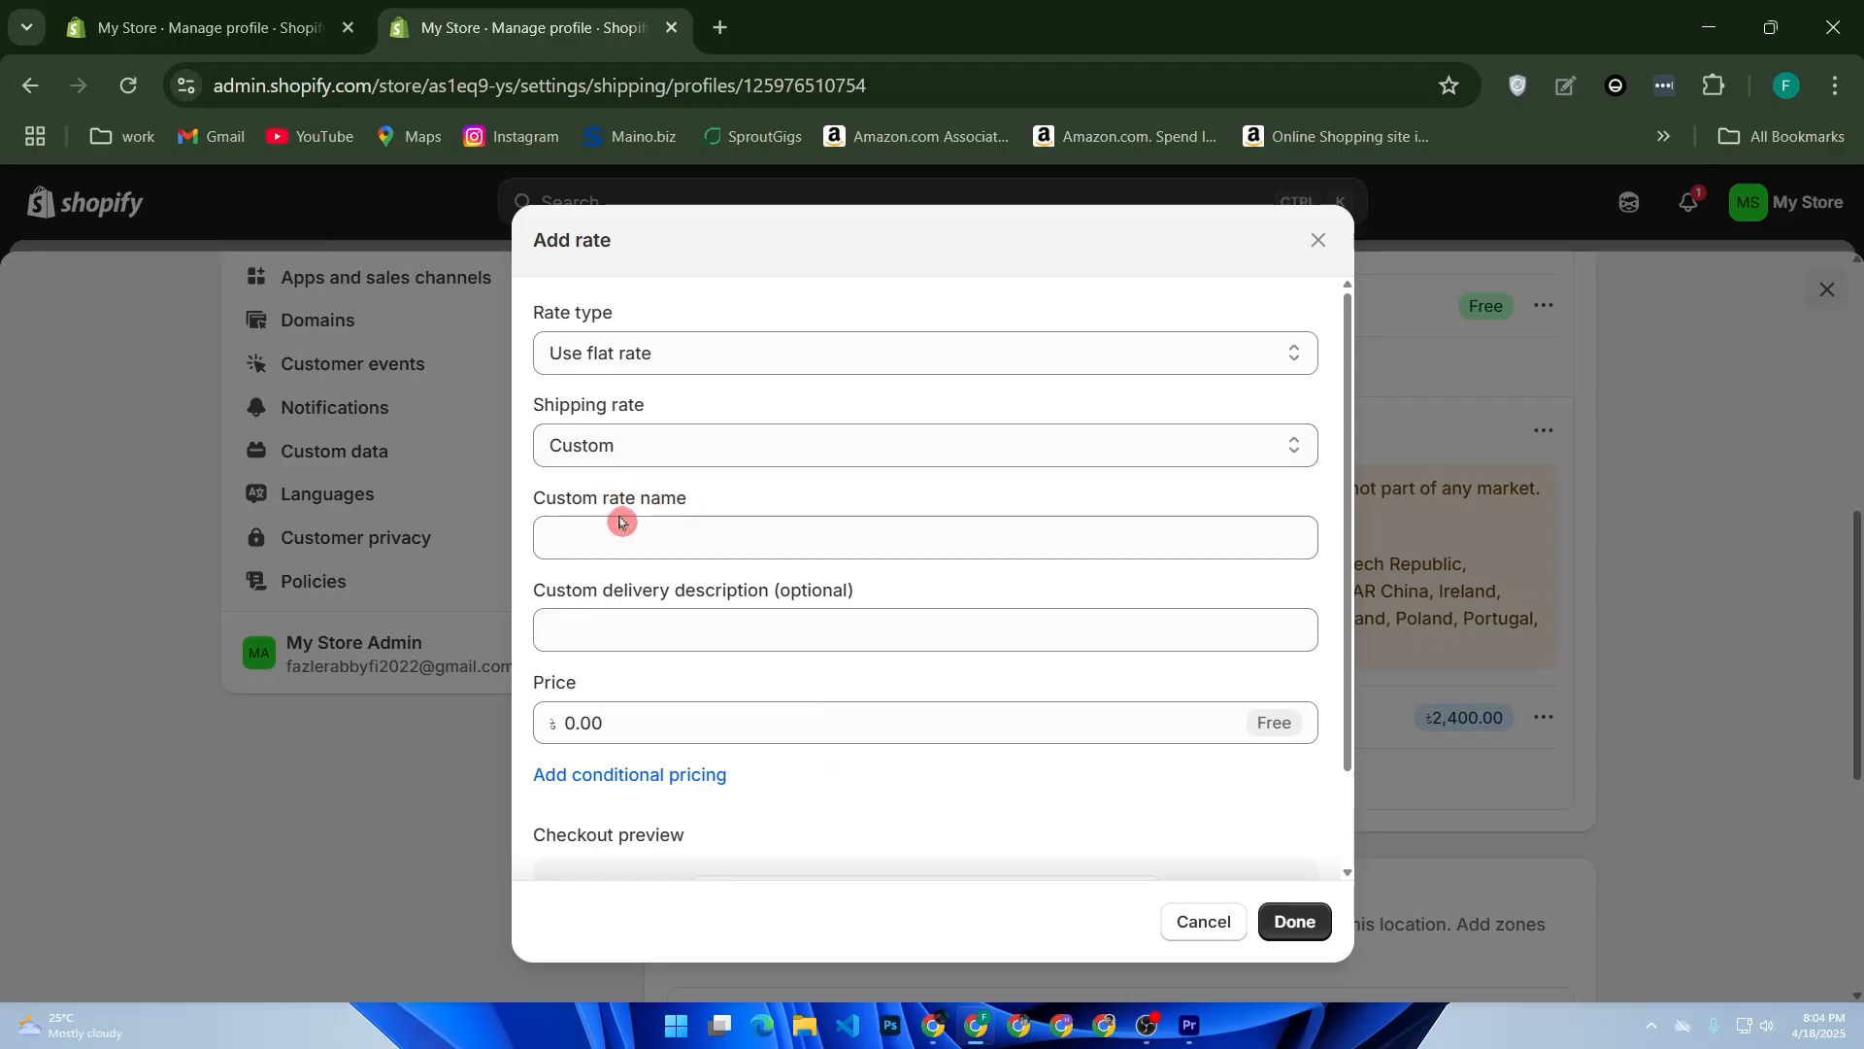
drag(533, 594, 868, 604)
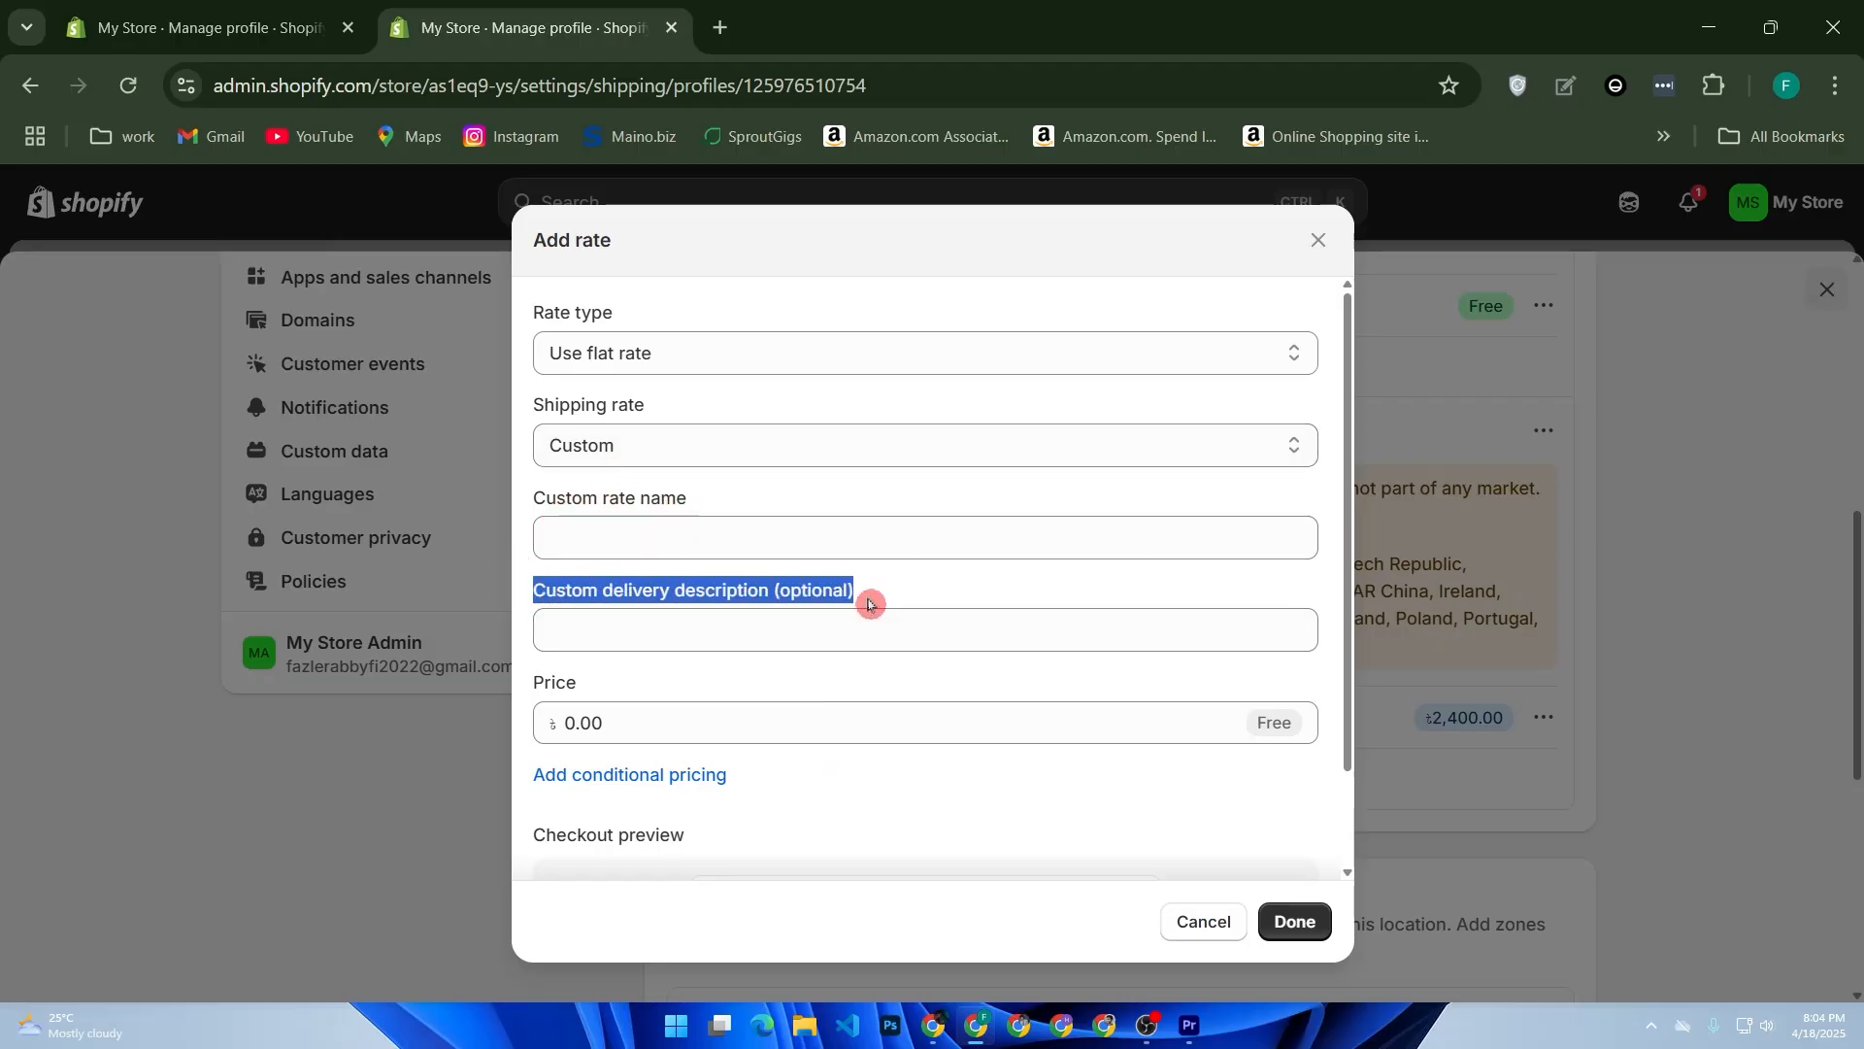
click(599, 723)
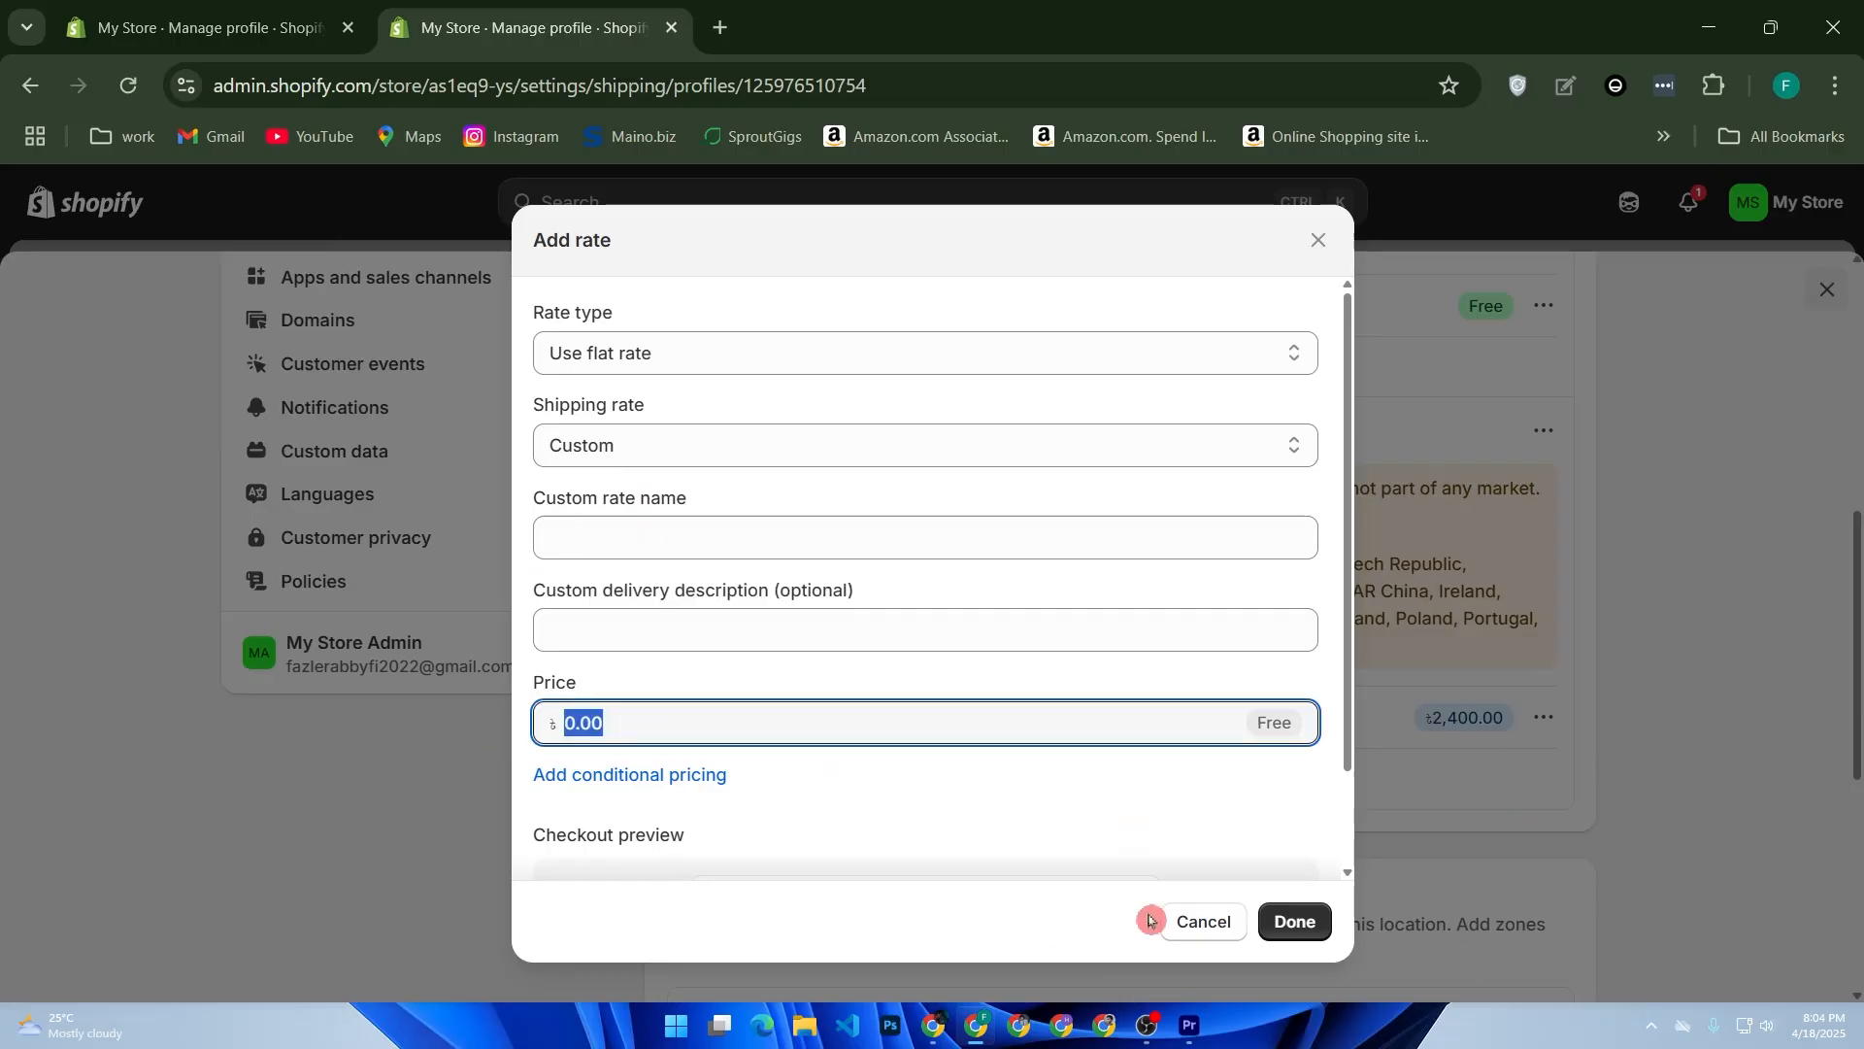
drag(1352, 753, 1338, 865)
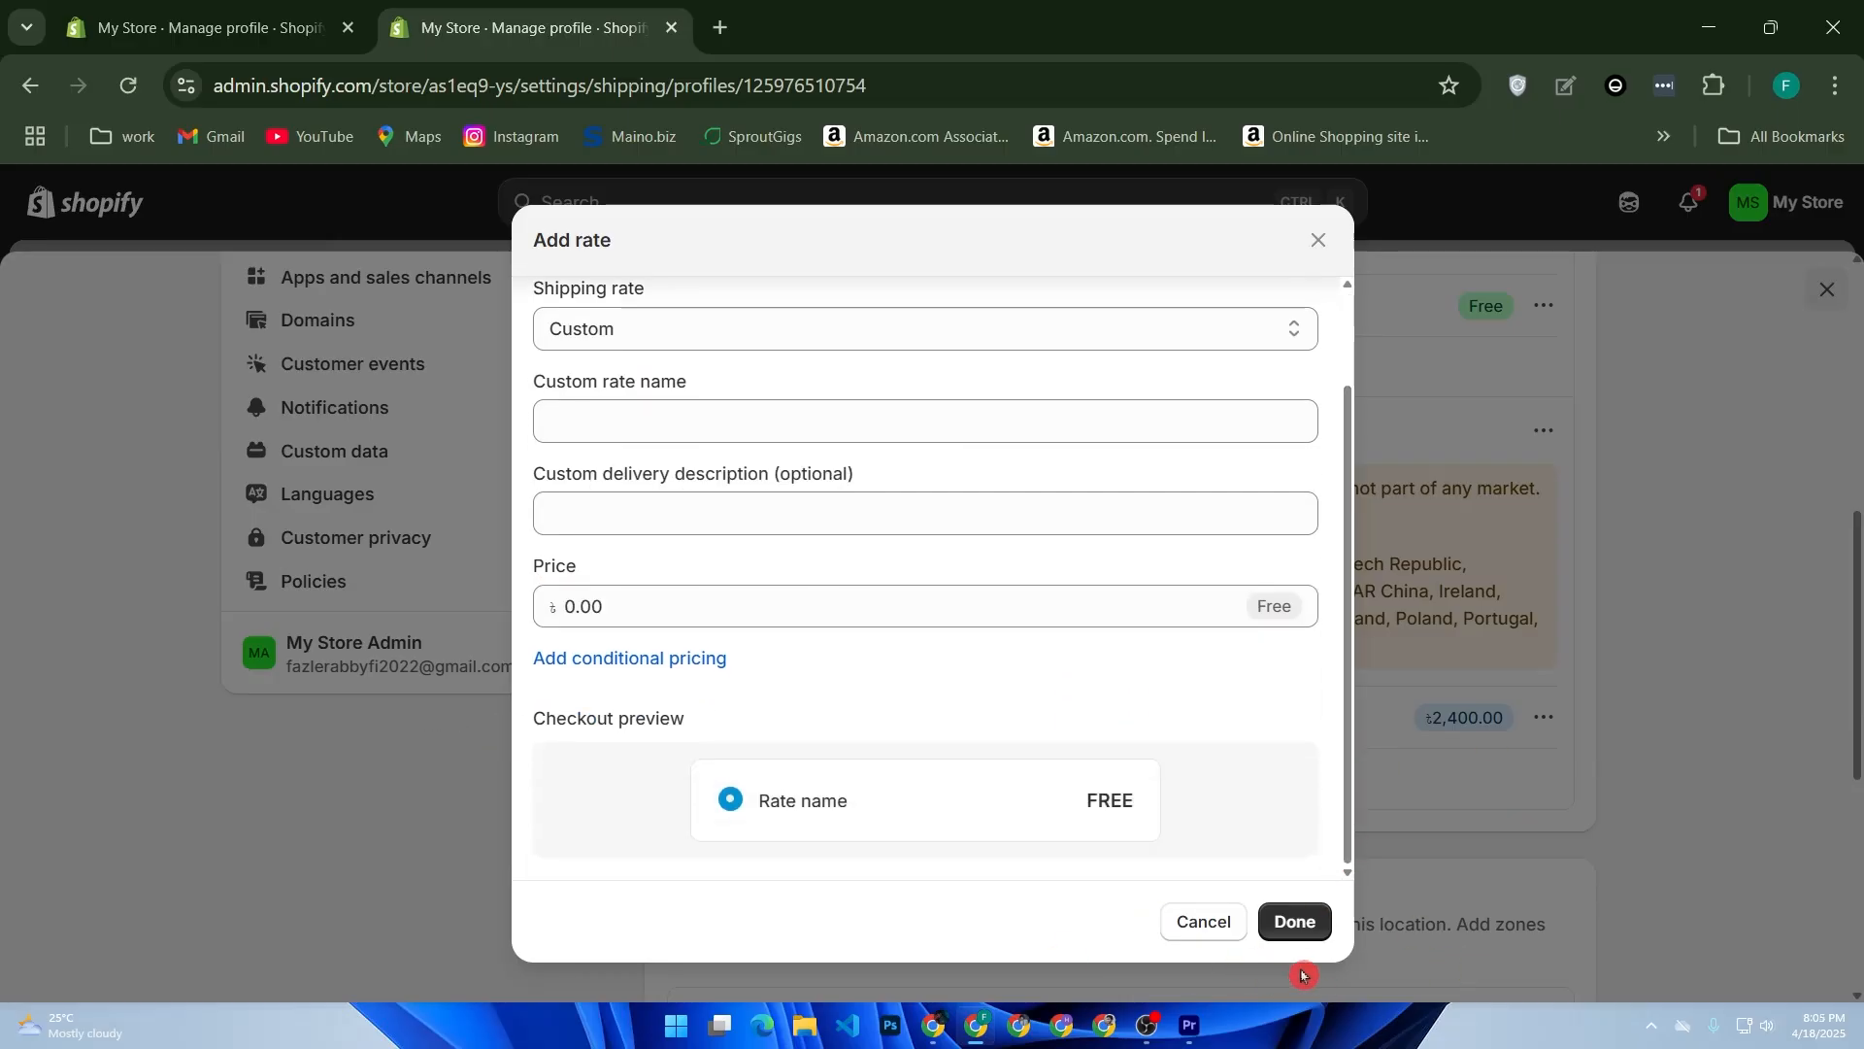
click(1222, 919)
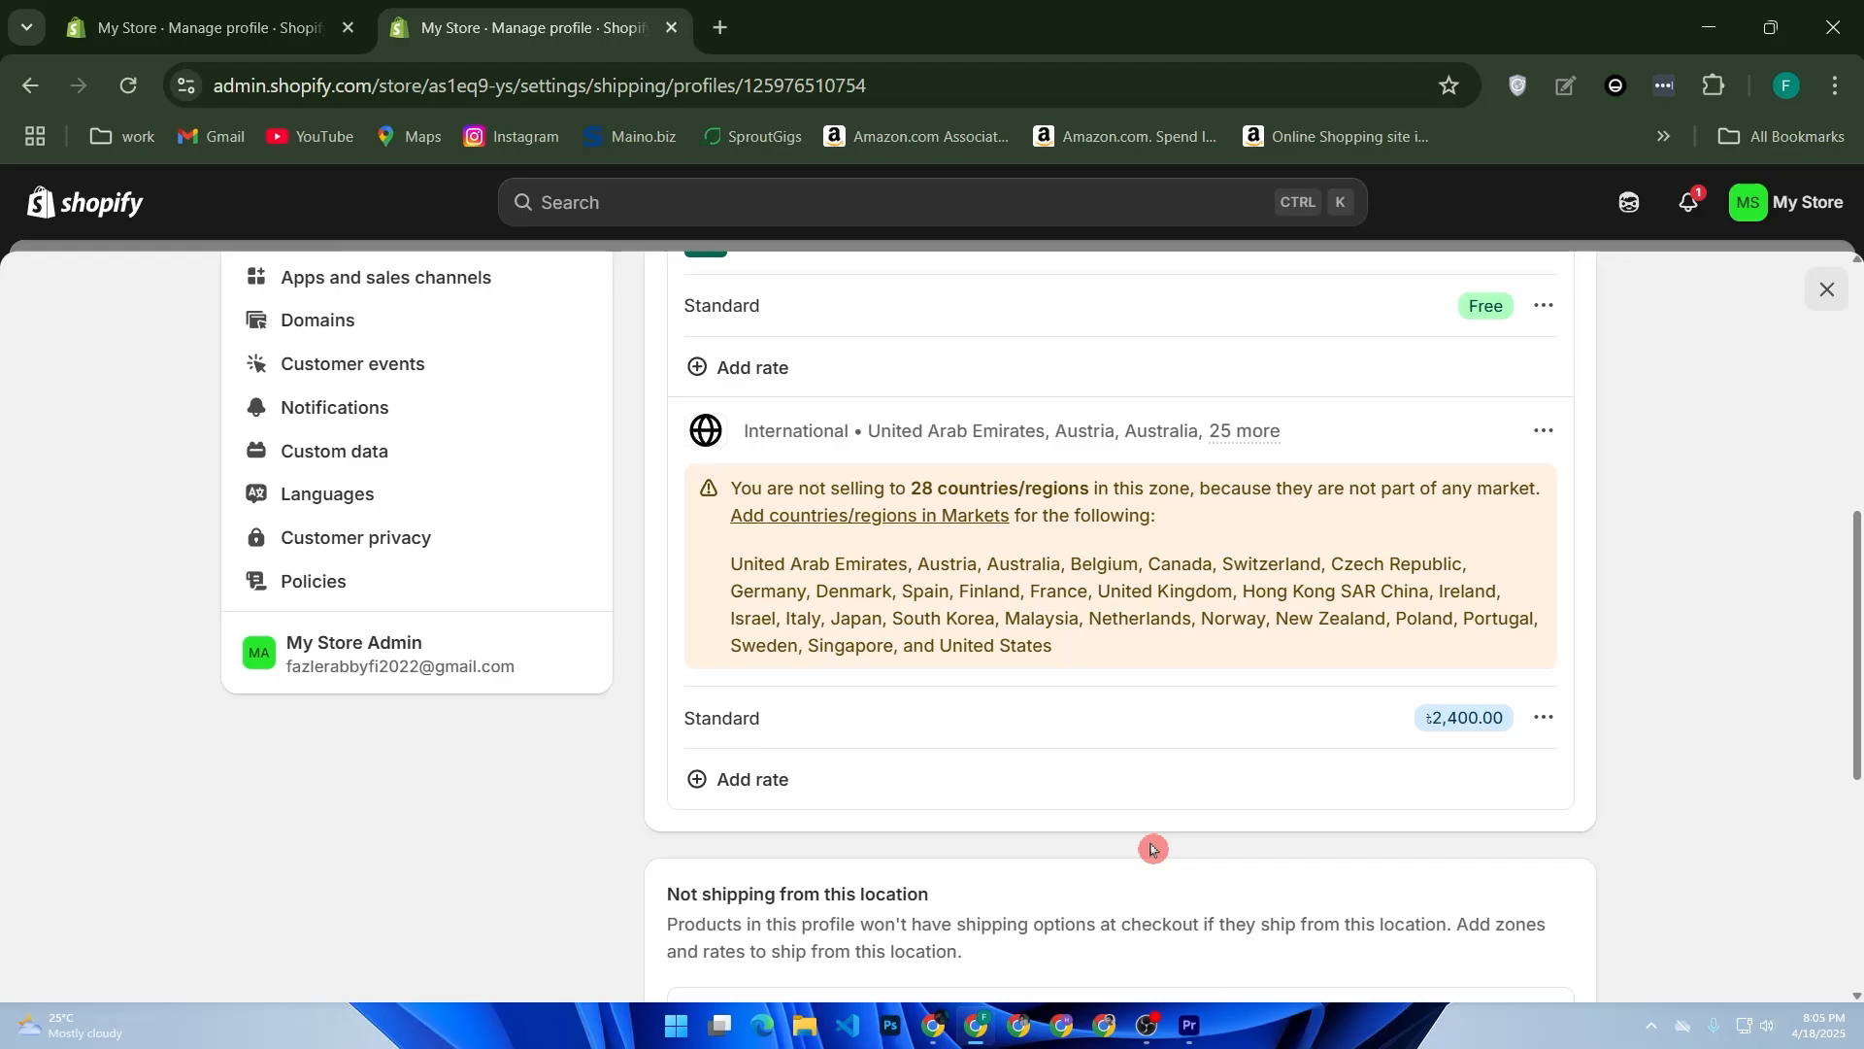
Step: Start adding a rate to the International zone with the rate type "Use carrier or app to calculate rates"
click(879, 776)
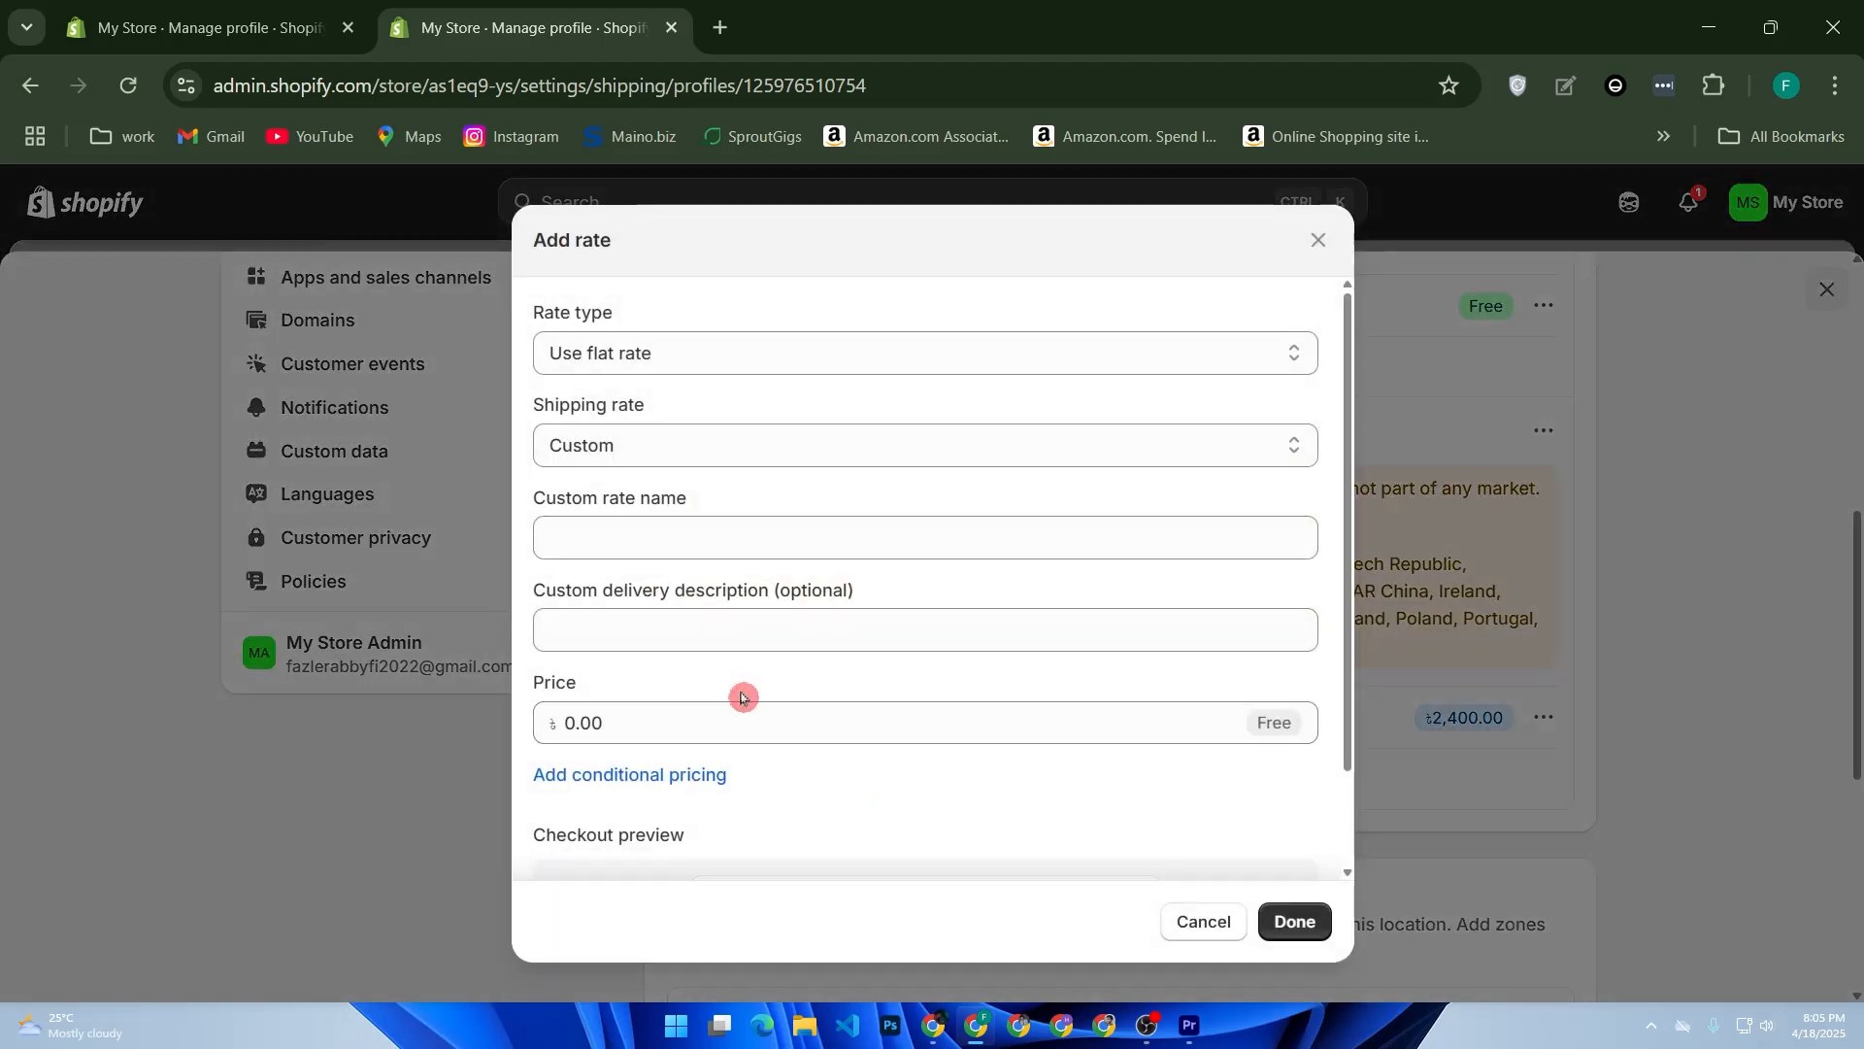
click(1136, 353)
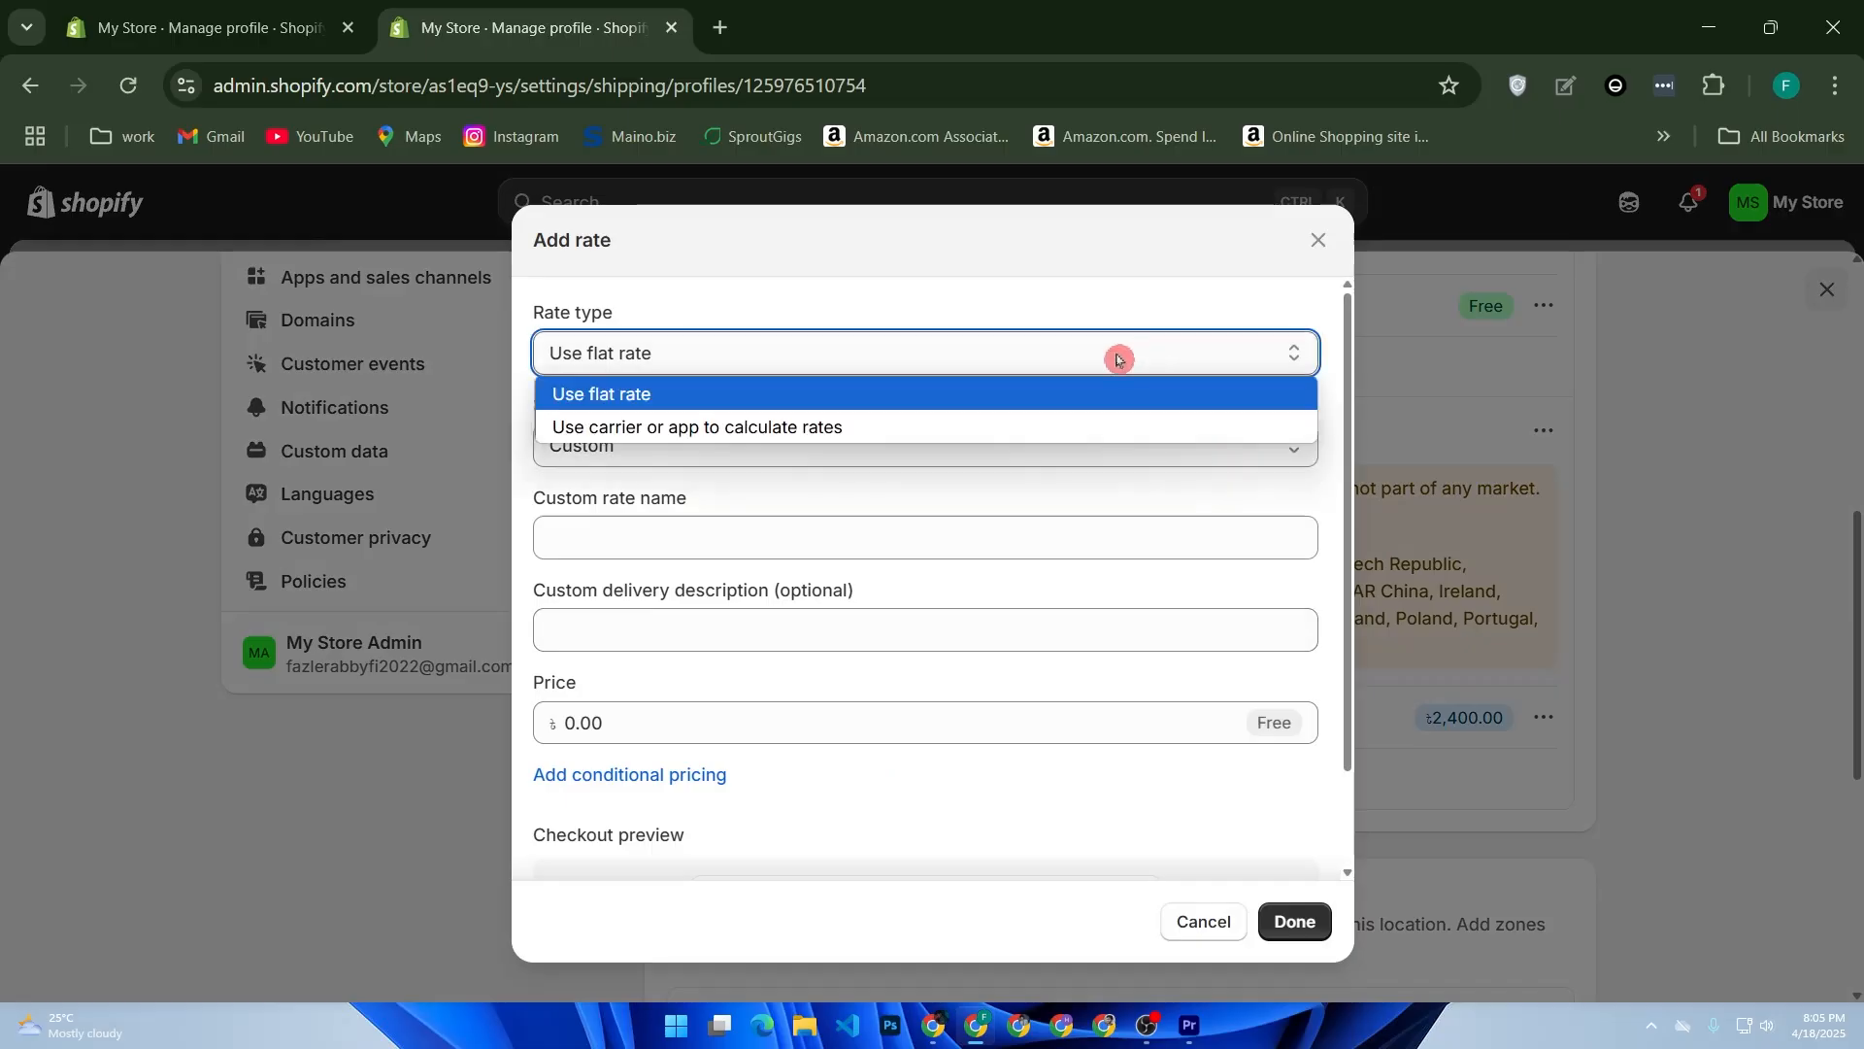
click(745, 429)
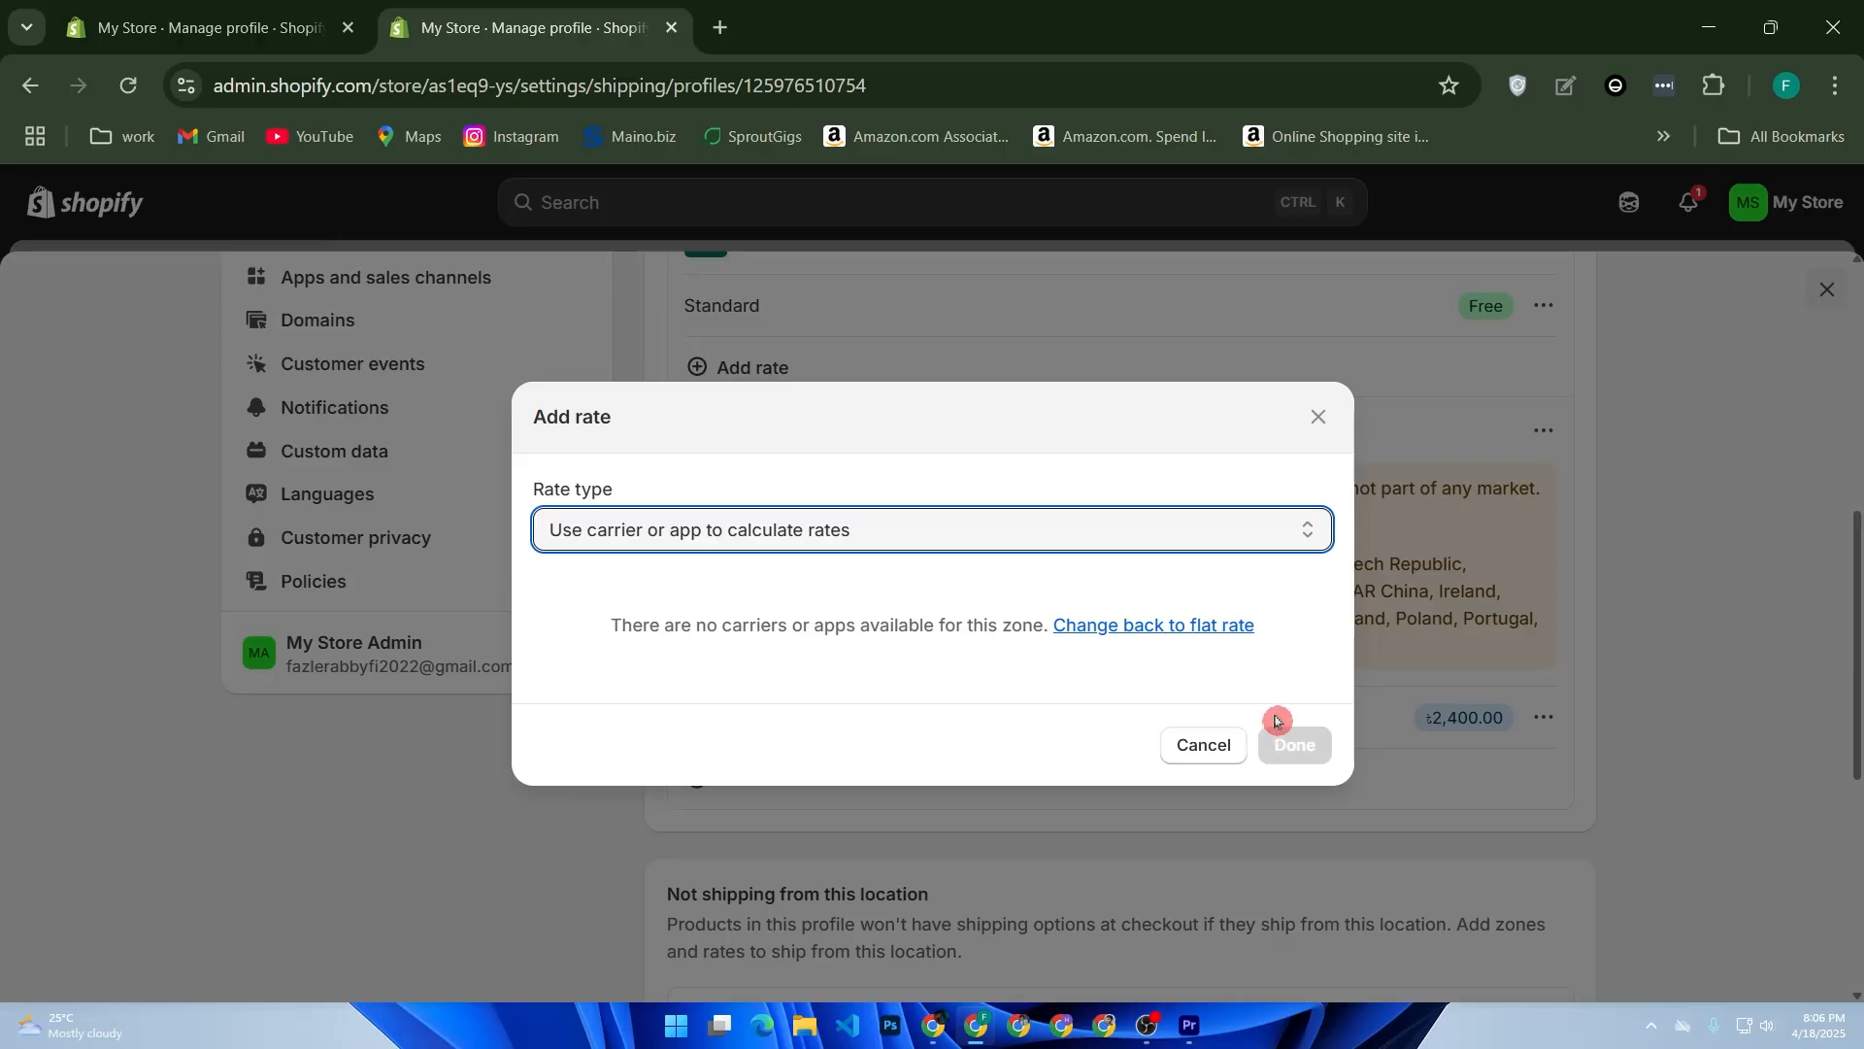
Step: Try to add an unnamed custom flat rate to the International zone, and cancel it
click(1264, 537)
click(1009, 570)
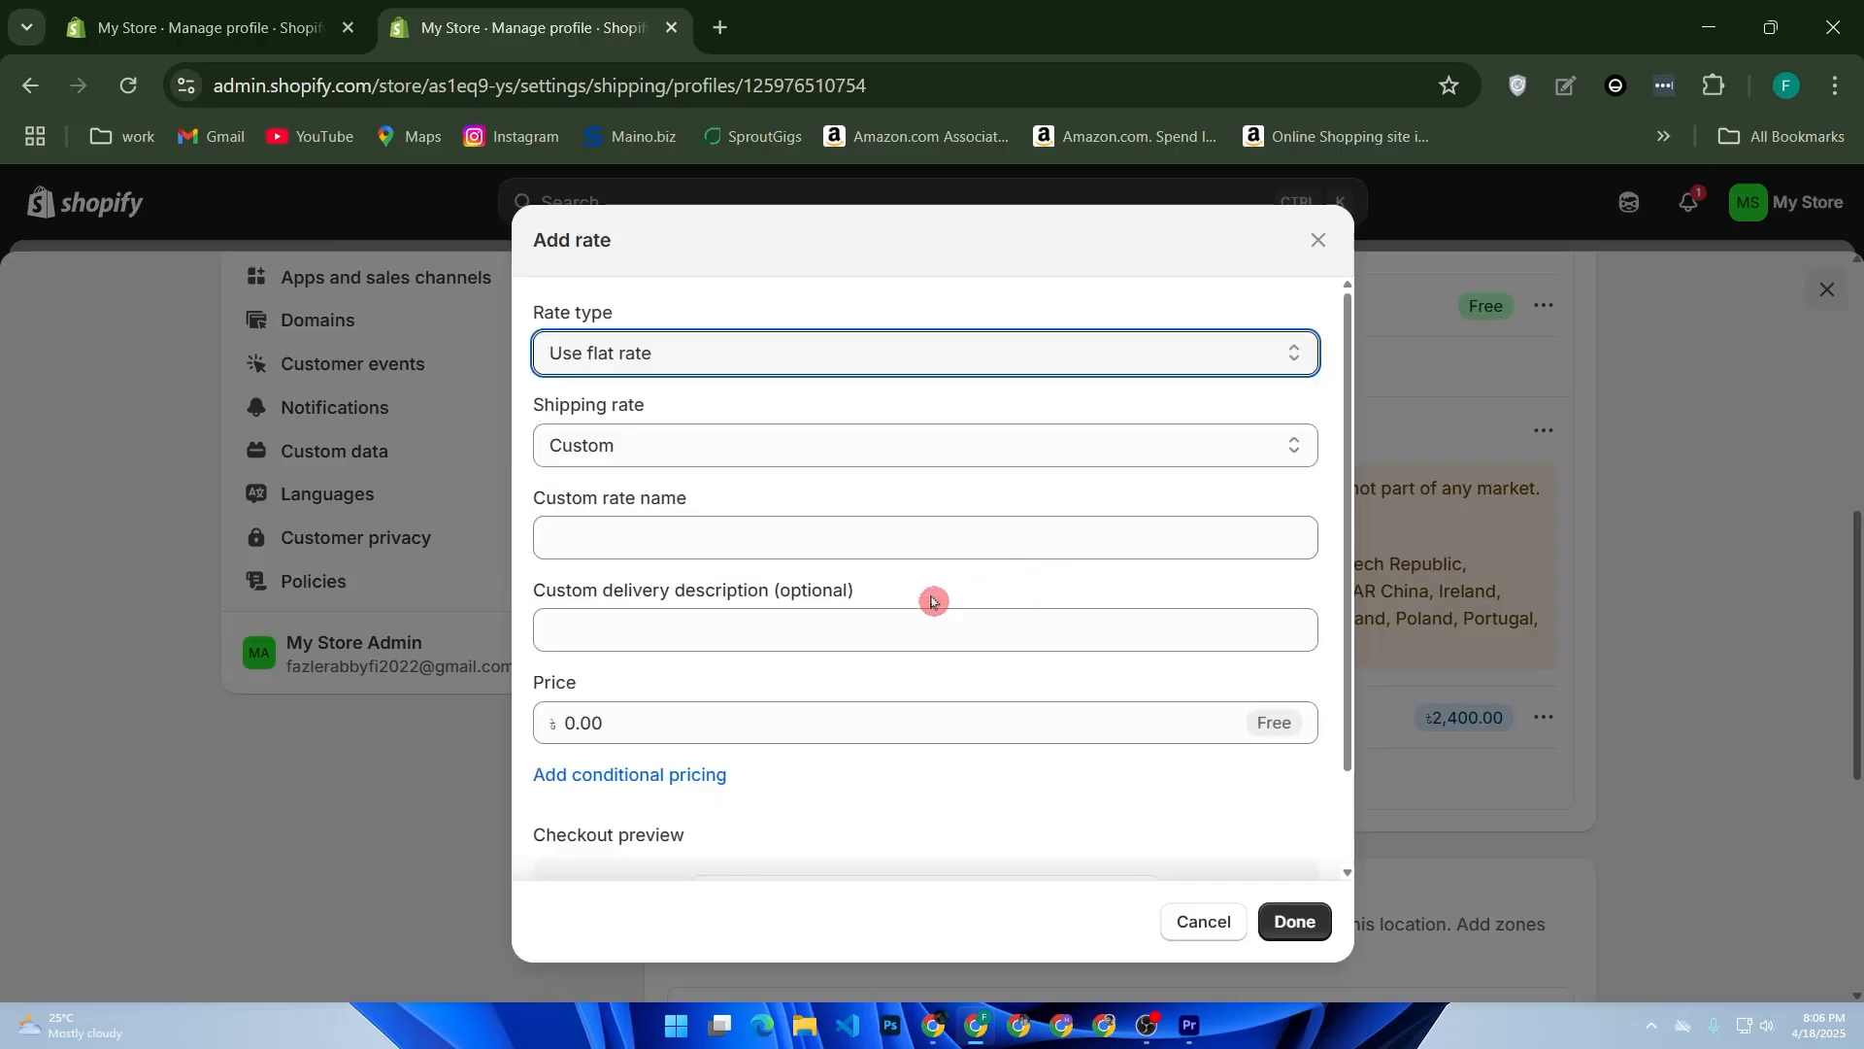
click(736, 451)
click(736, 452)
click(736, 451)
click(735, 454)
click(736, 511)
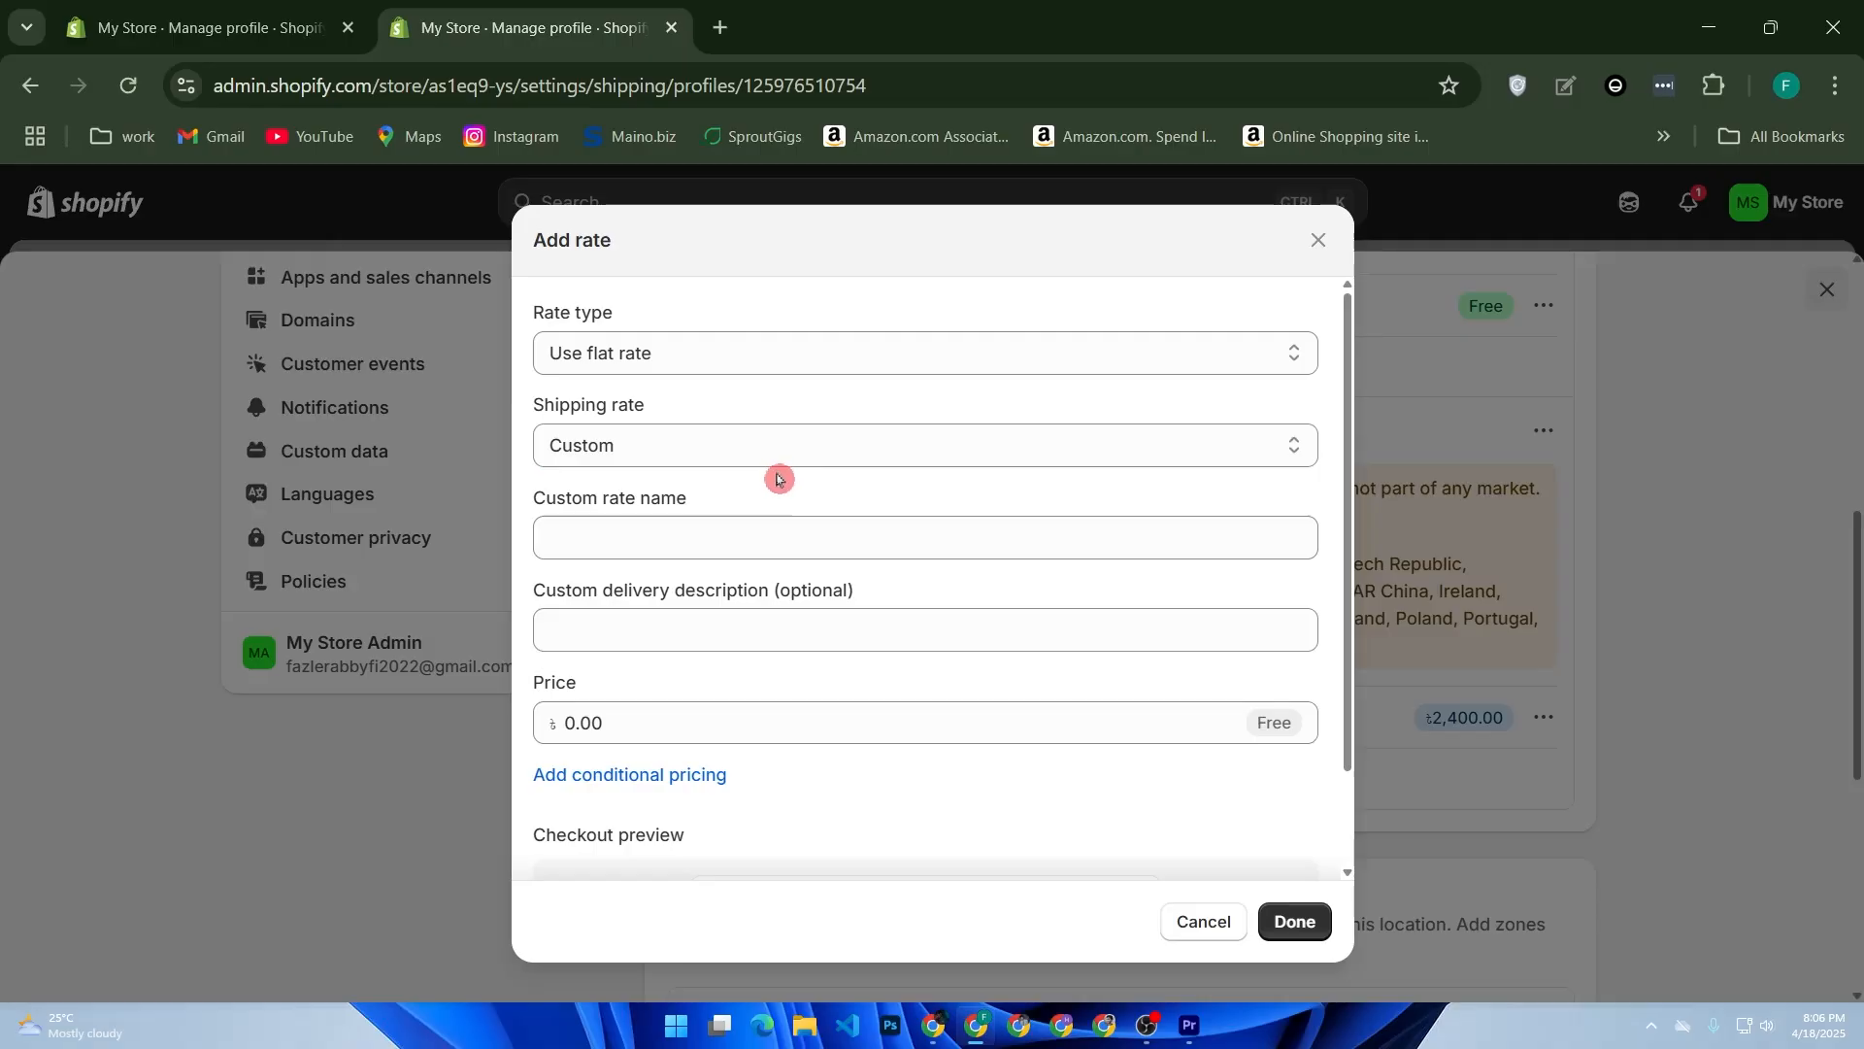
click(1297, 921)
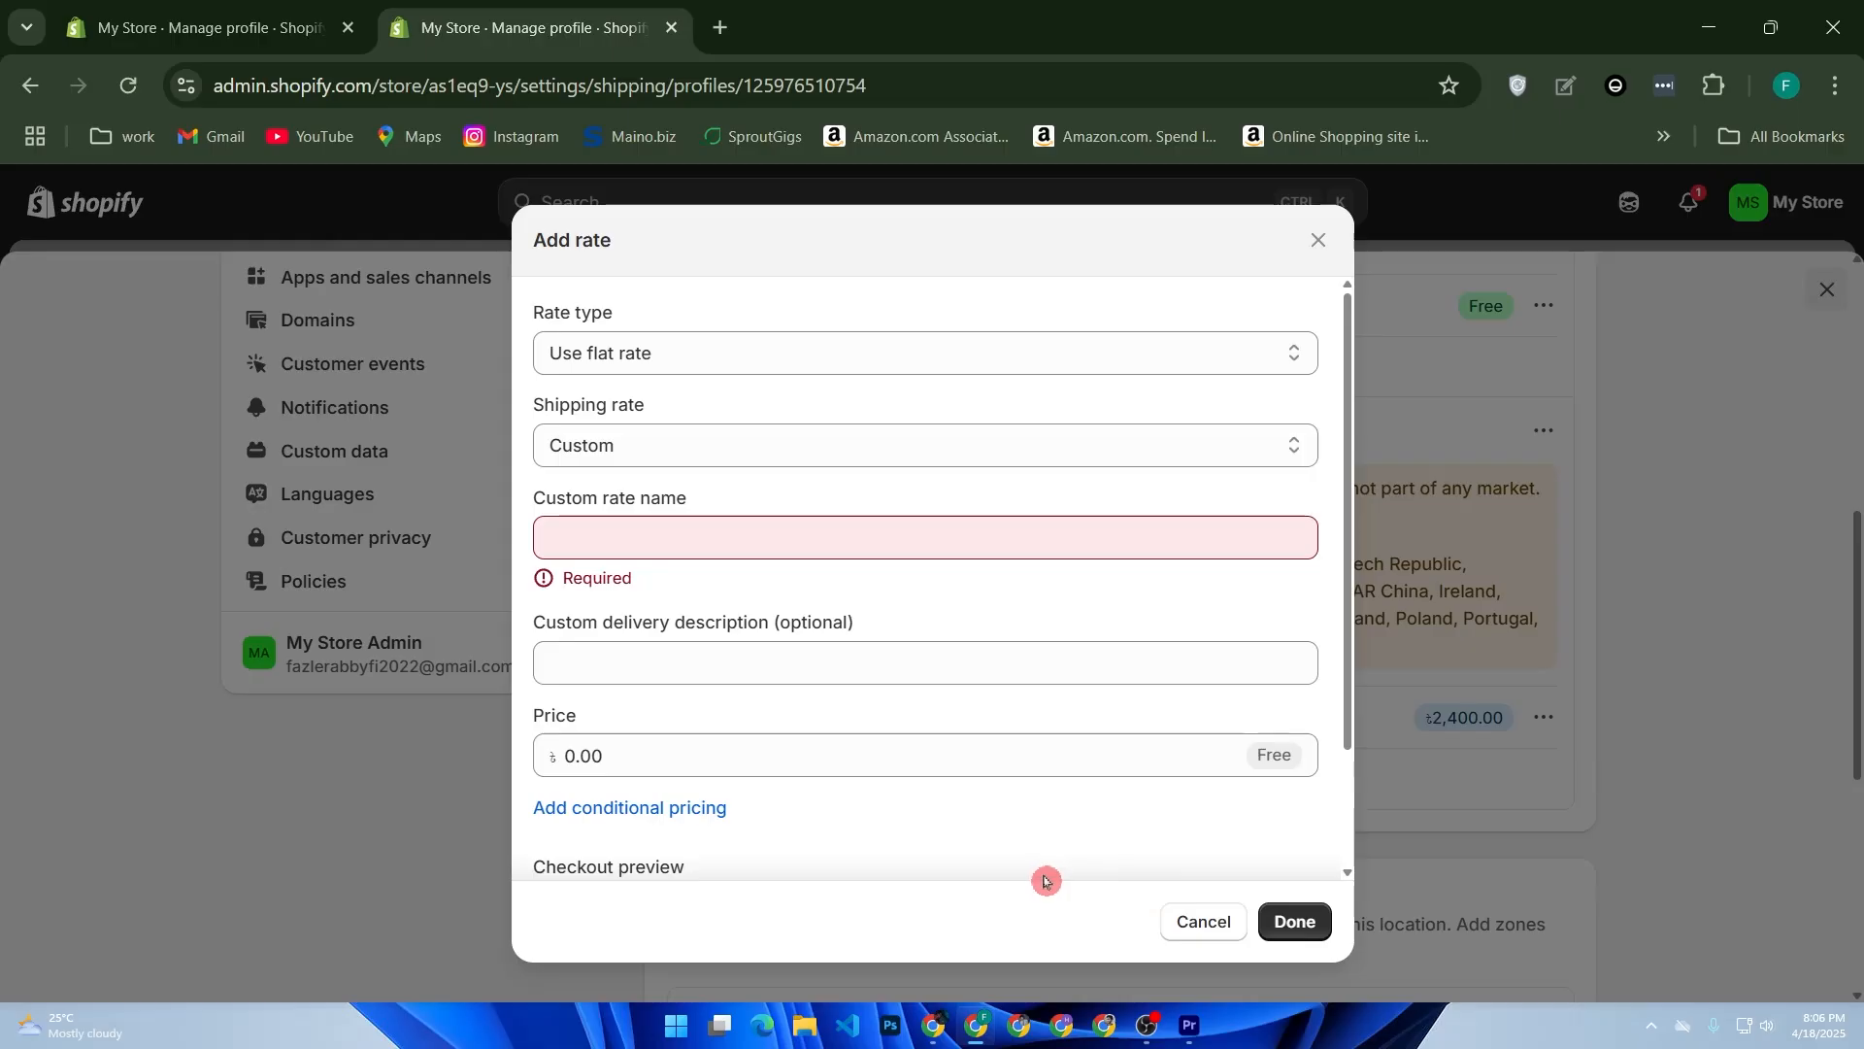
click(1209, 920)
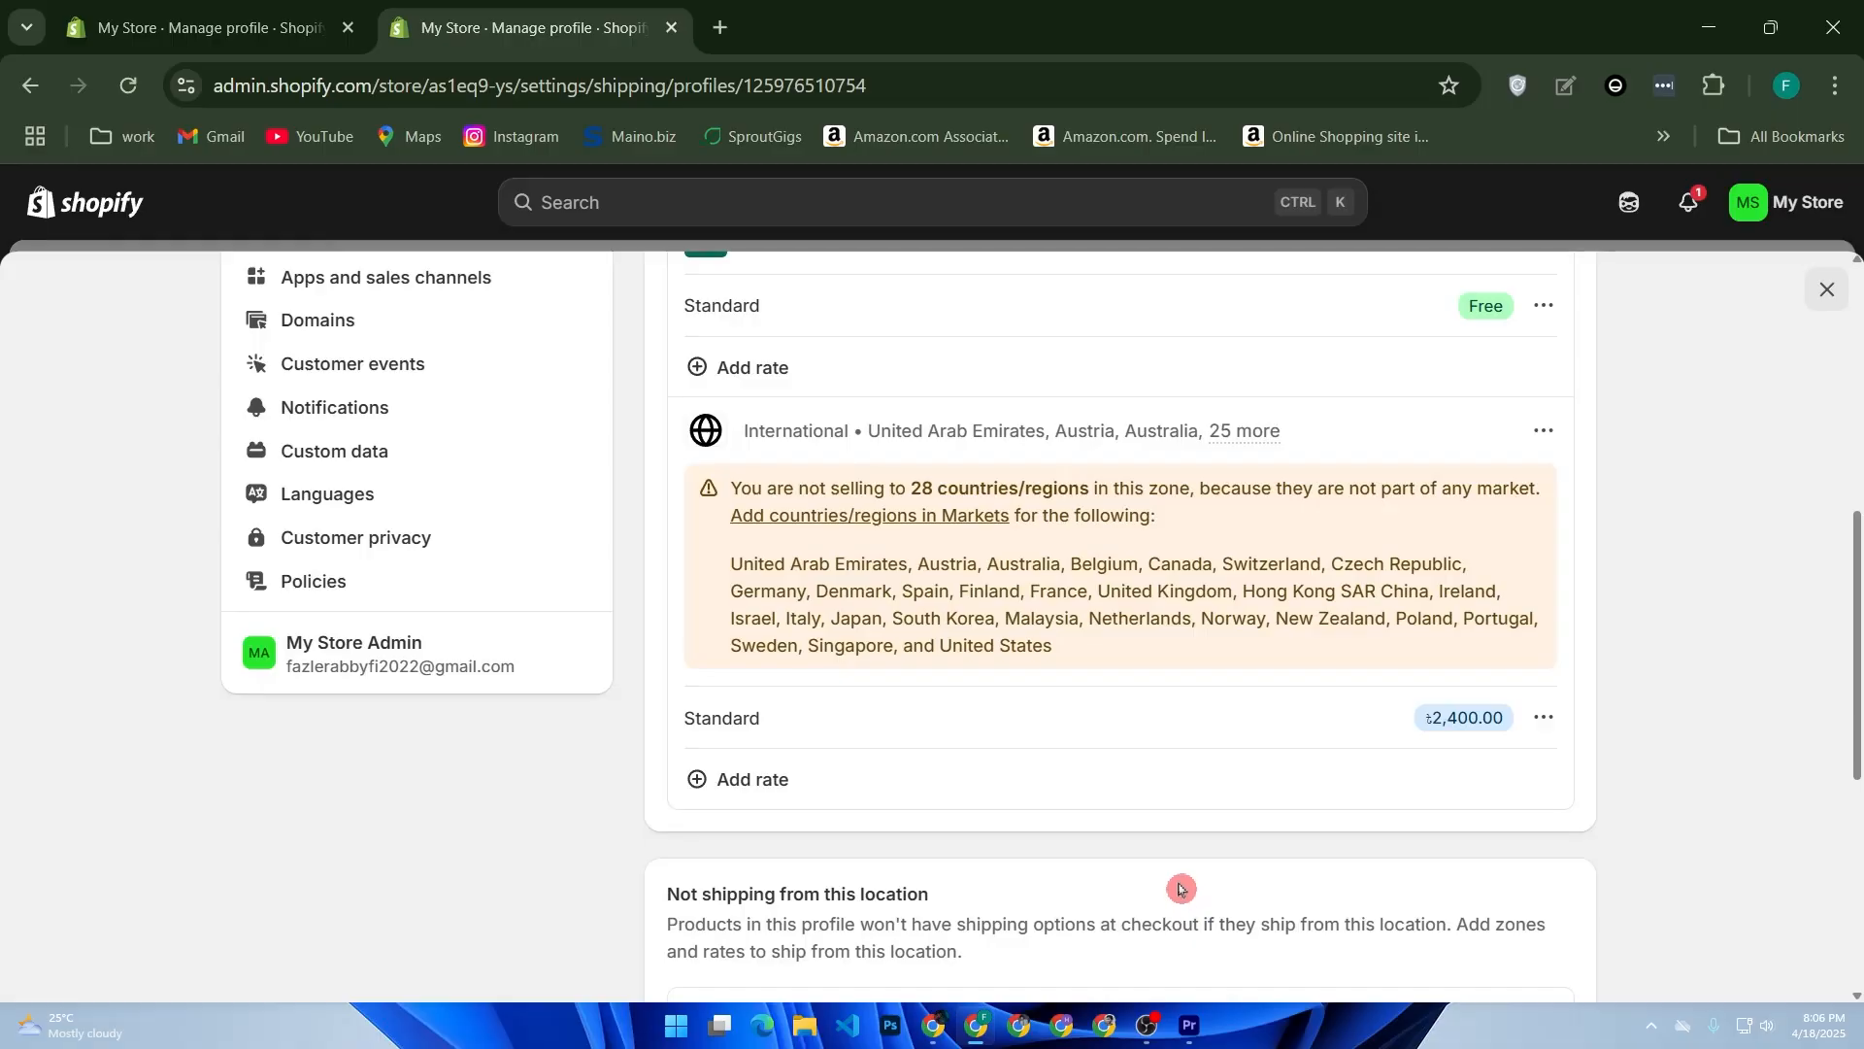
Step: Review the general profile's shipping zones, non-shipping location and Markets section, and return to the Shipping and delivery settings
scroll(1160, 835, up, 2)
mouse_move(1243, 618)
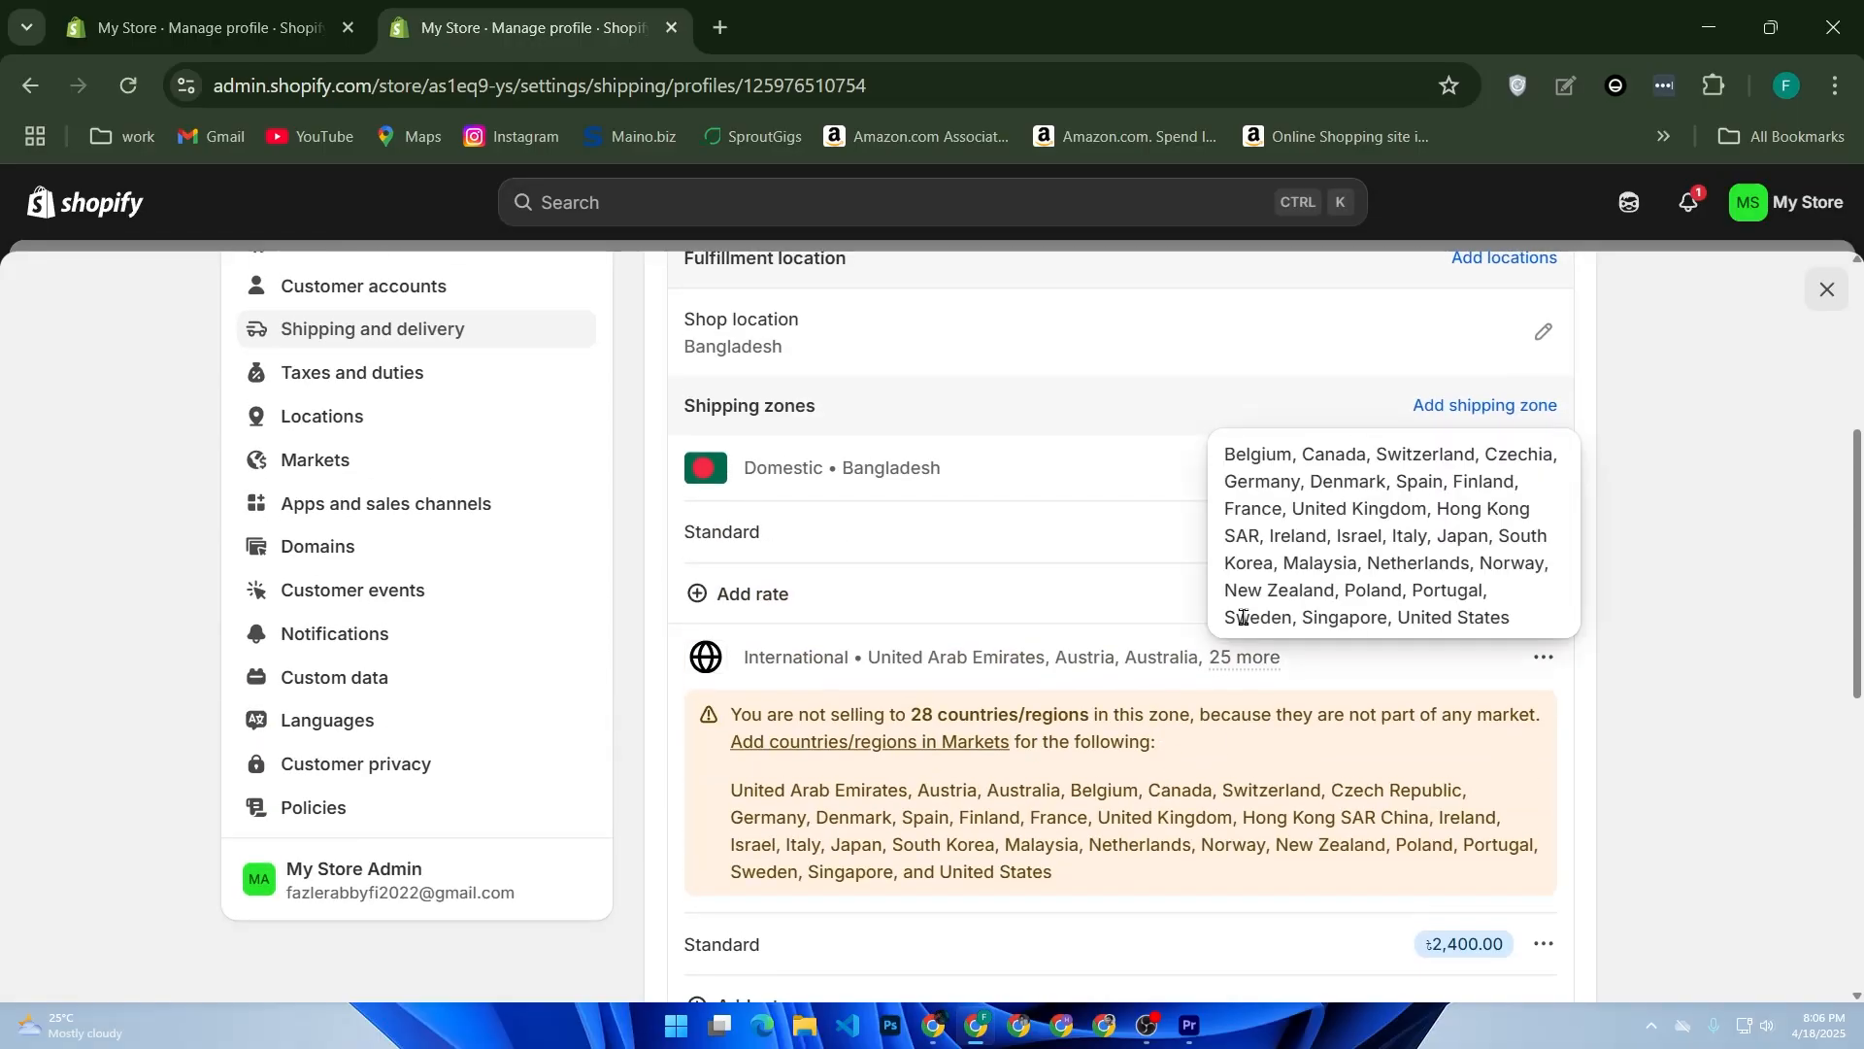
scroll(1182, 541, up, 4)
scroll(1182, 541, down, 10)
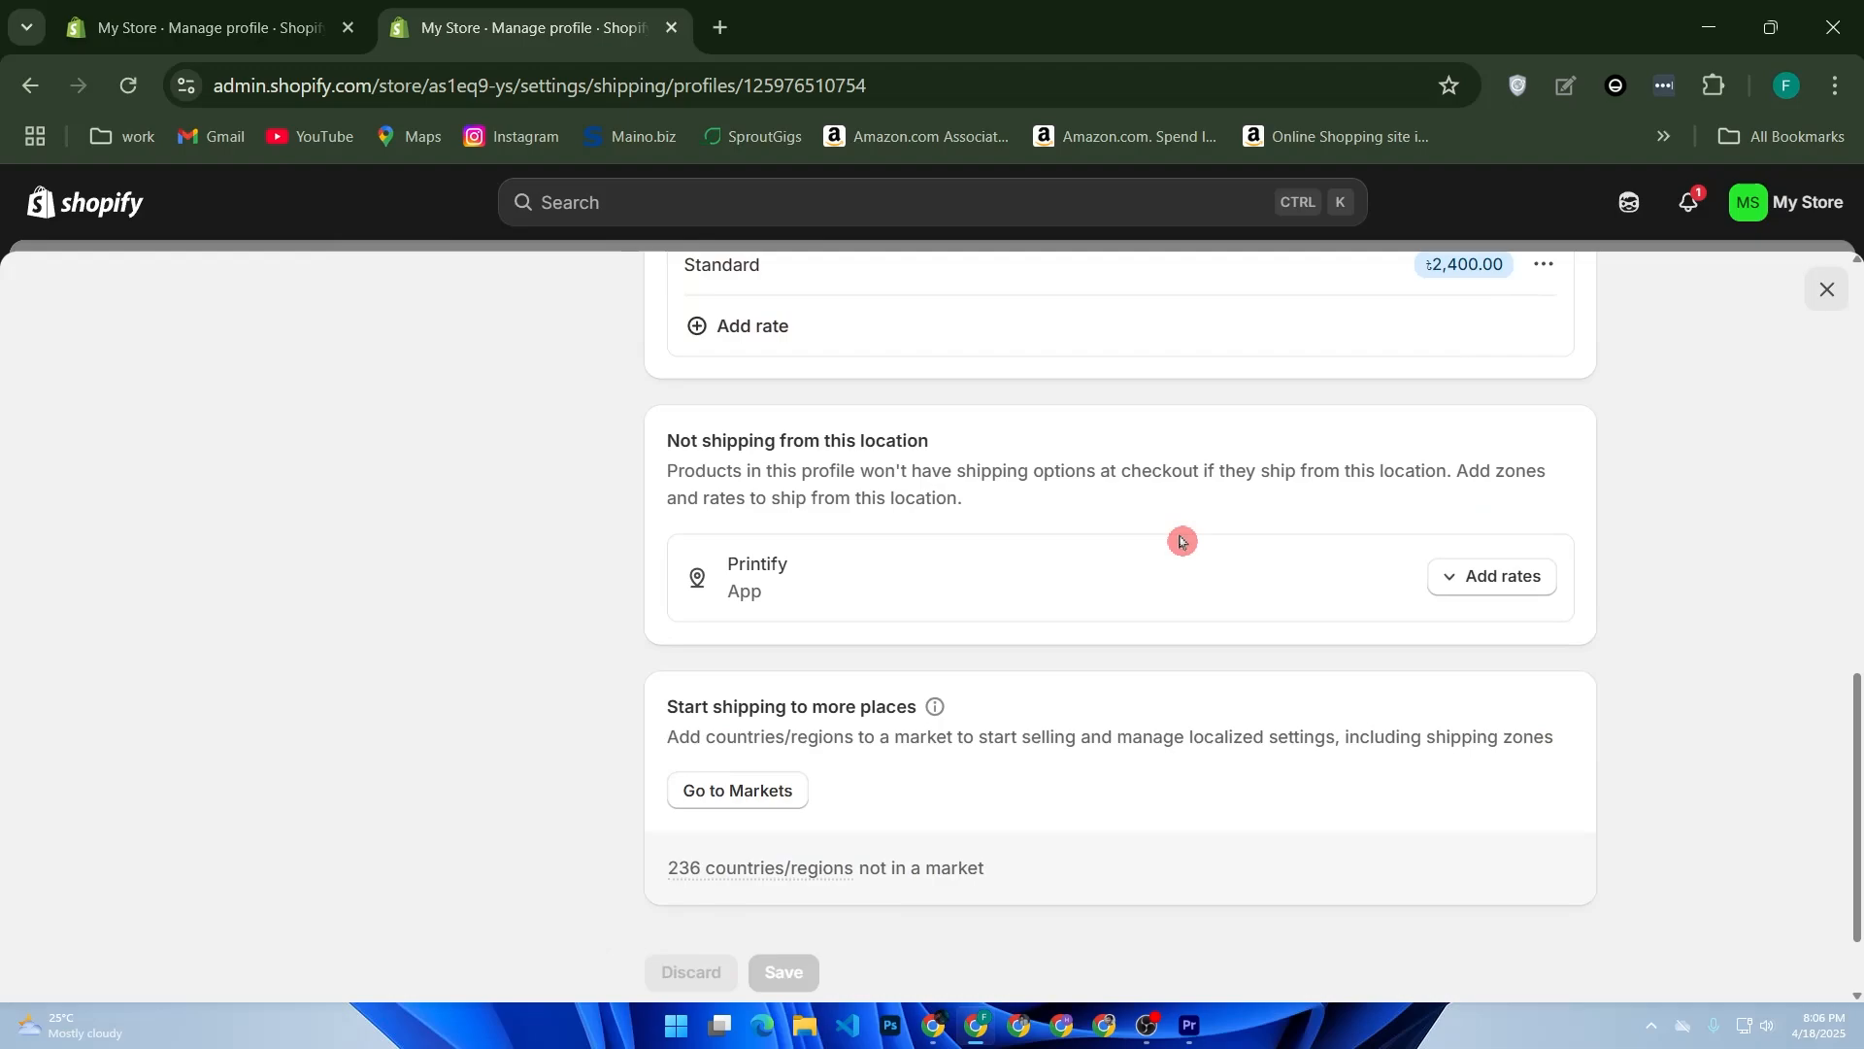
scroll(1182, 541, down, 1)
scroll(1182, 539, up, 4)
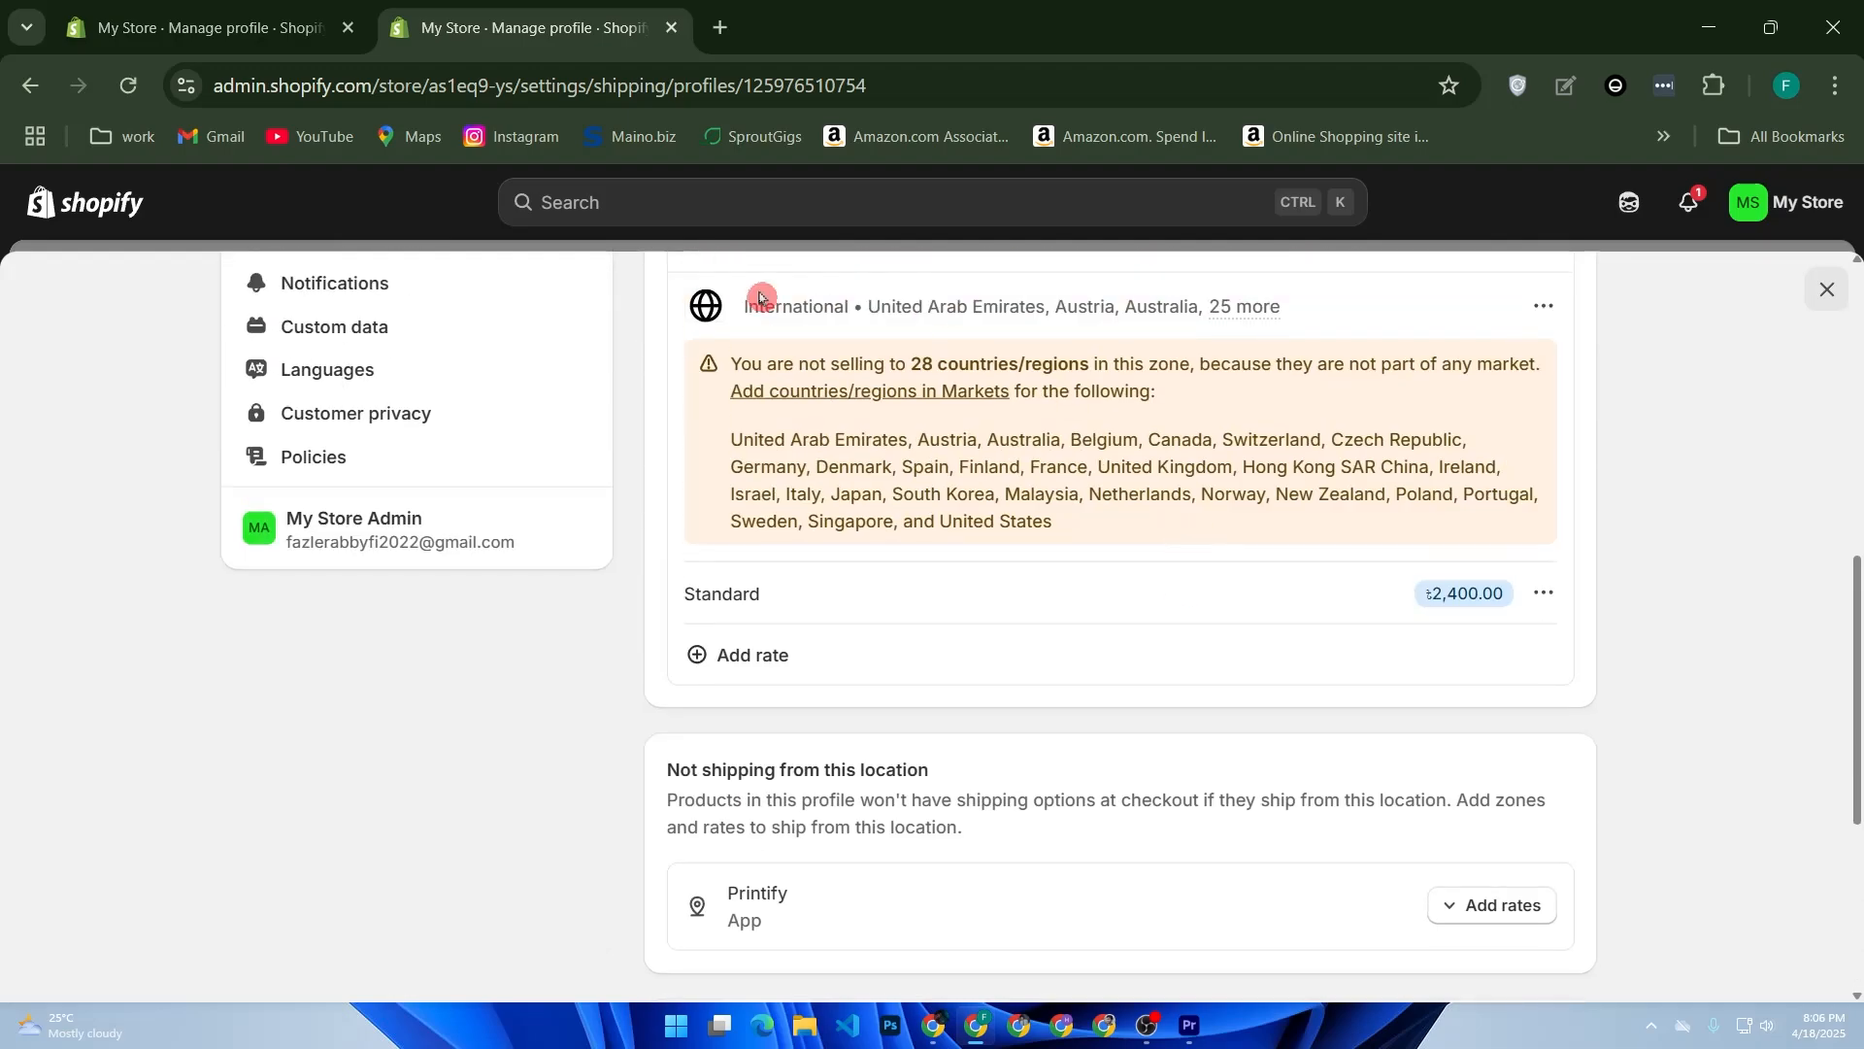
scroll(743, 320, up, 8)
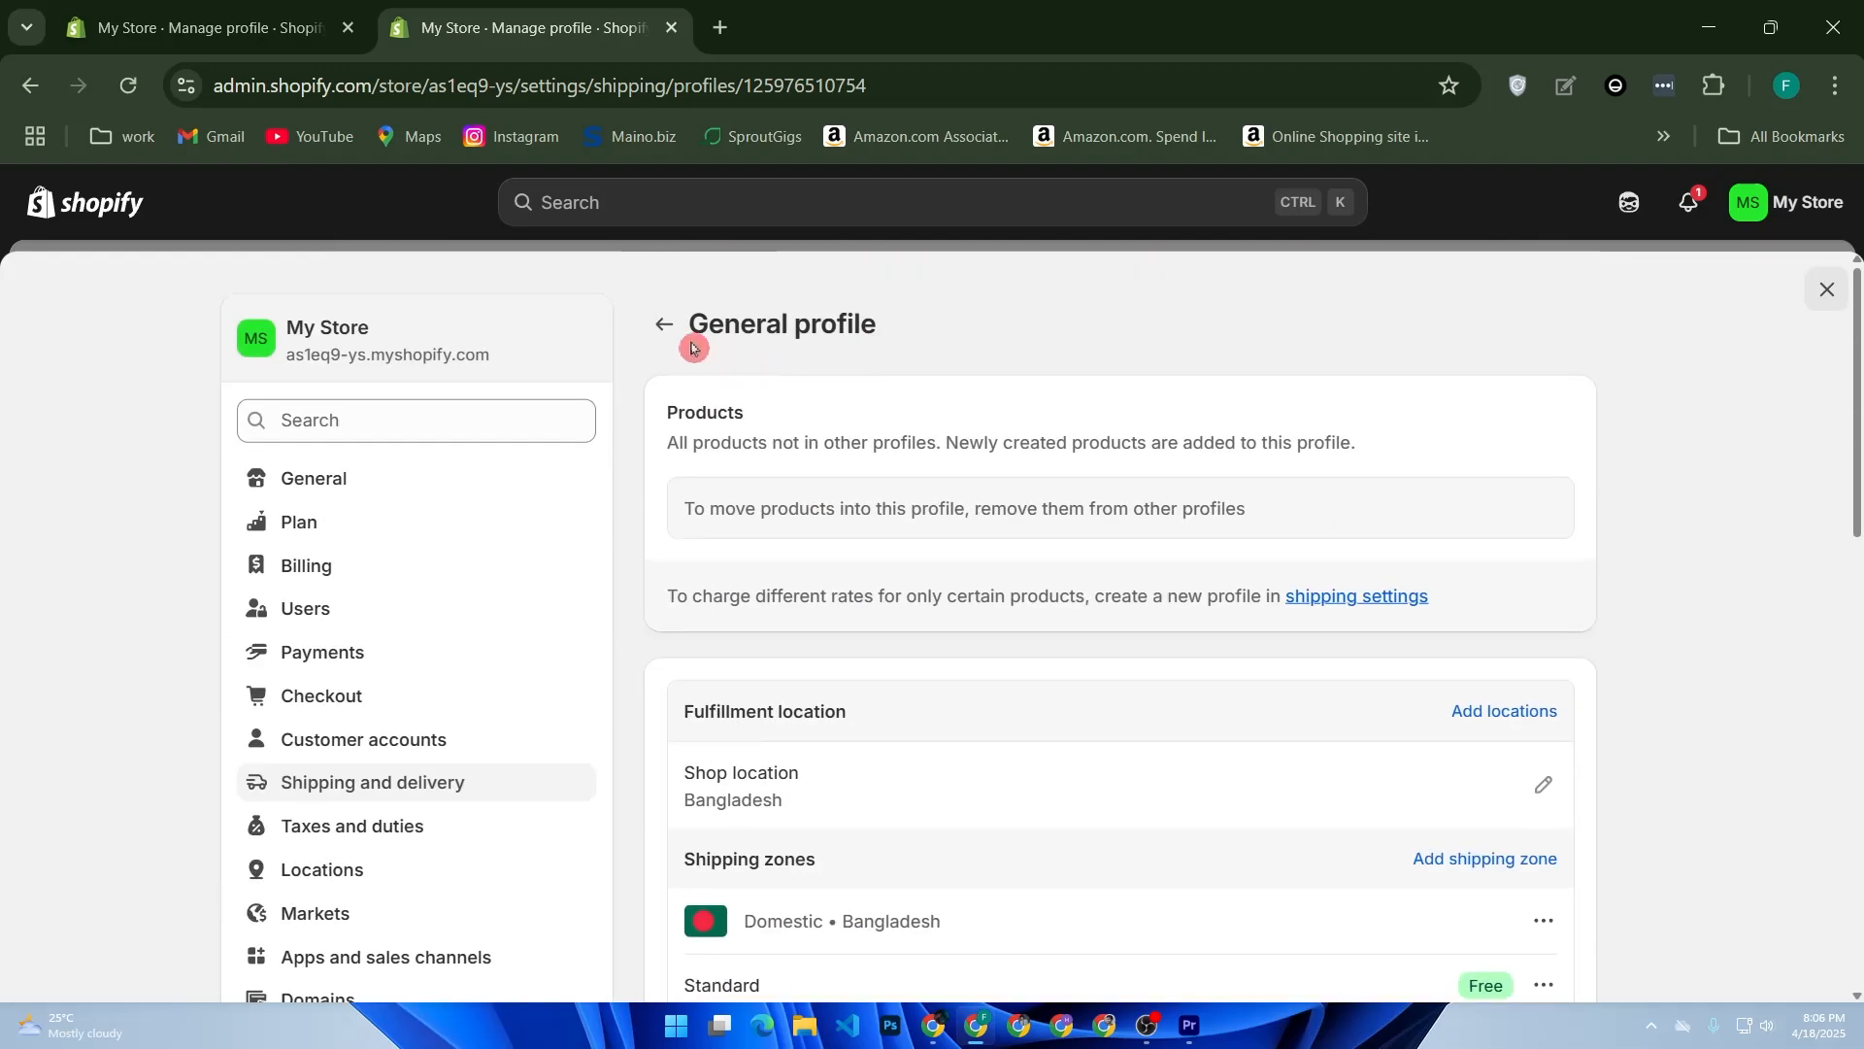
click(661, 323)
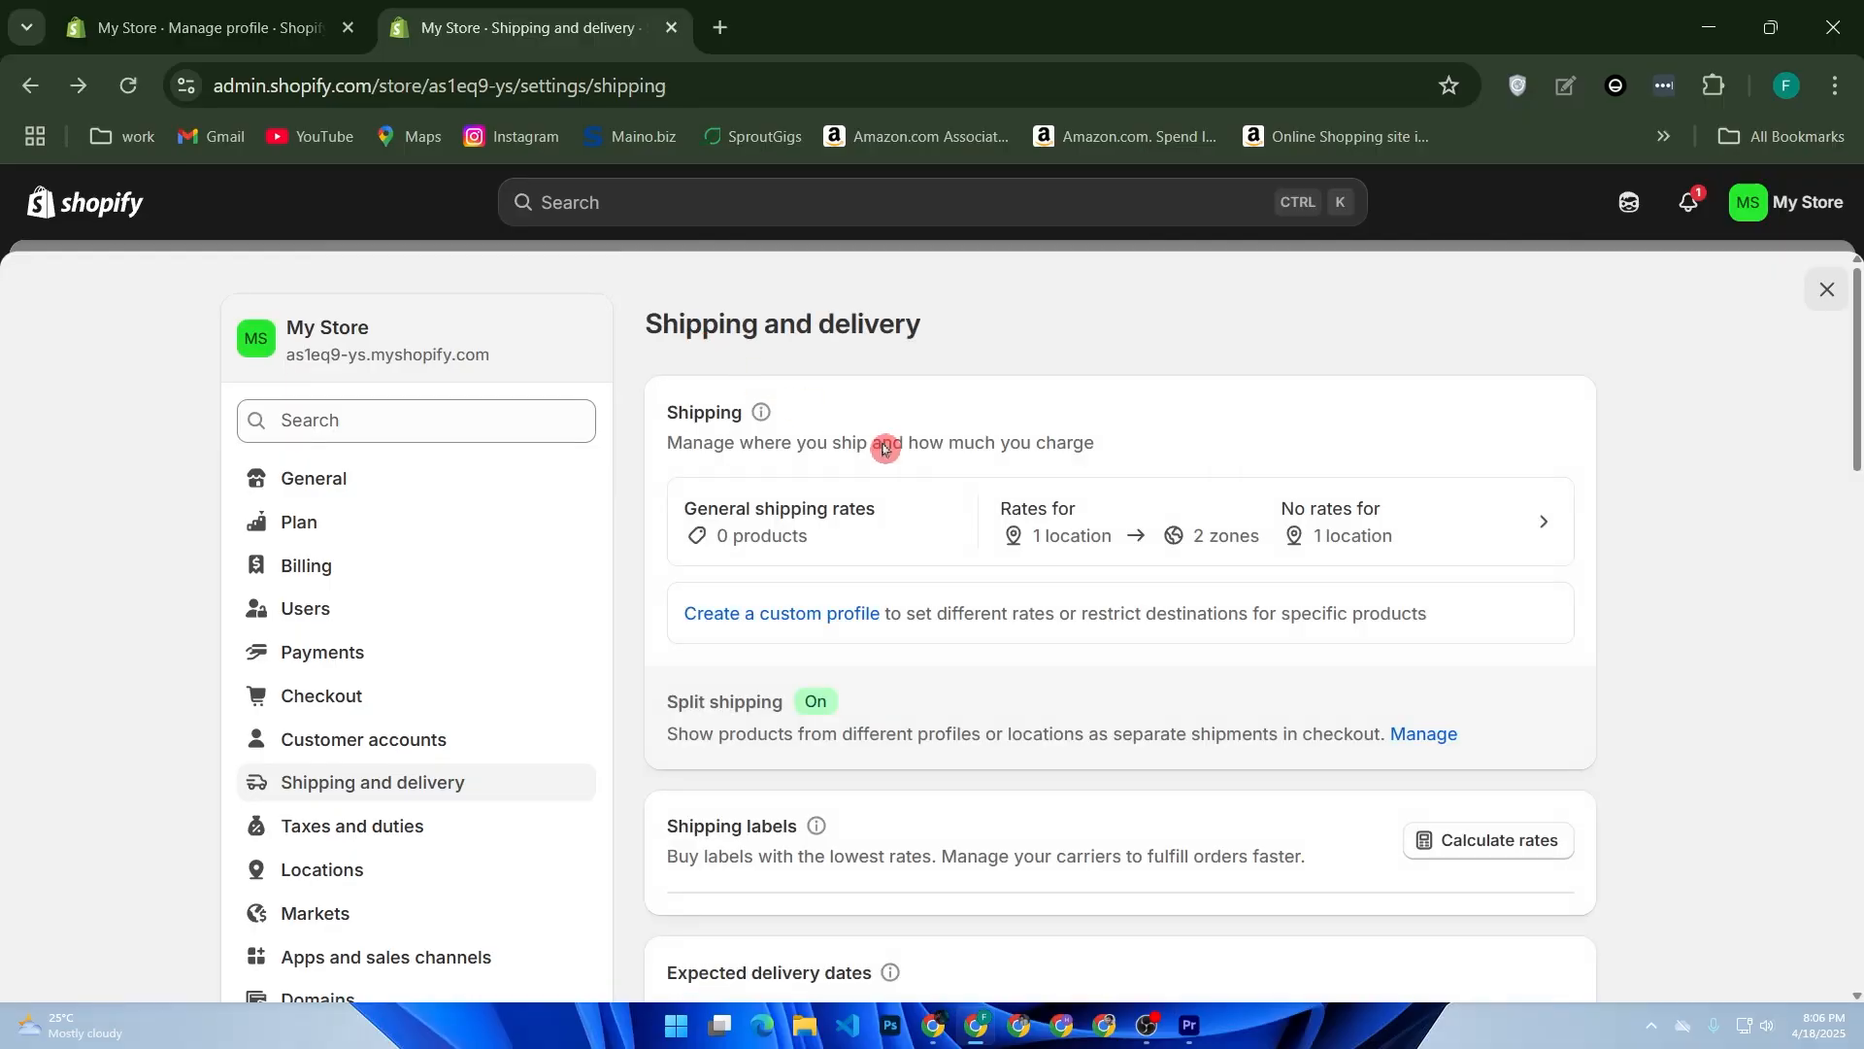
Step: Turn on local delivery for the Shop location in Bangladesh, save it, and return to the Shipping and delivery settings
scroll(767, 782, down, 2)
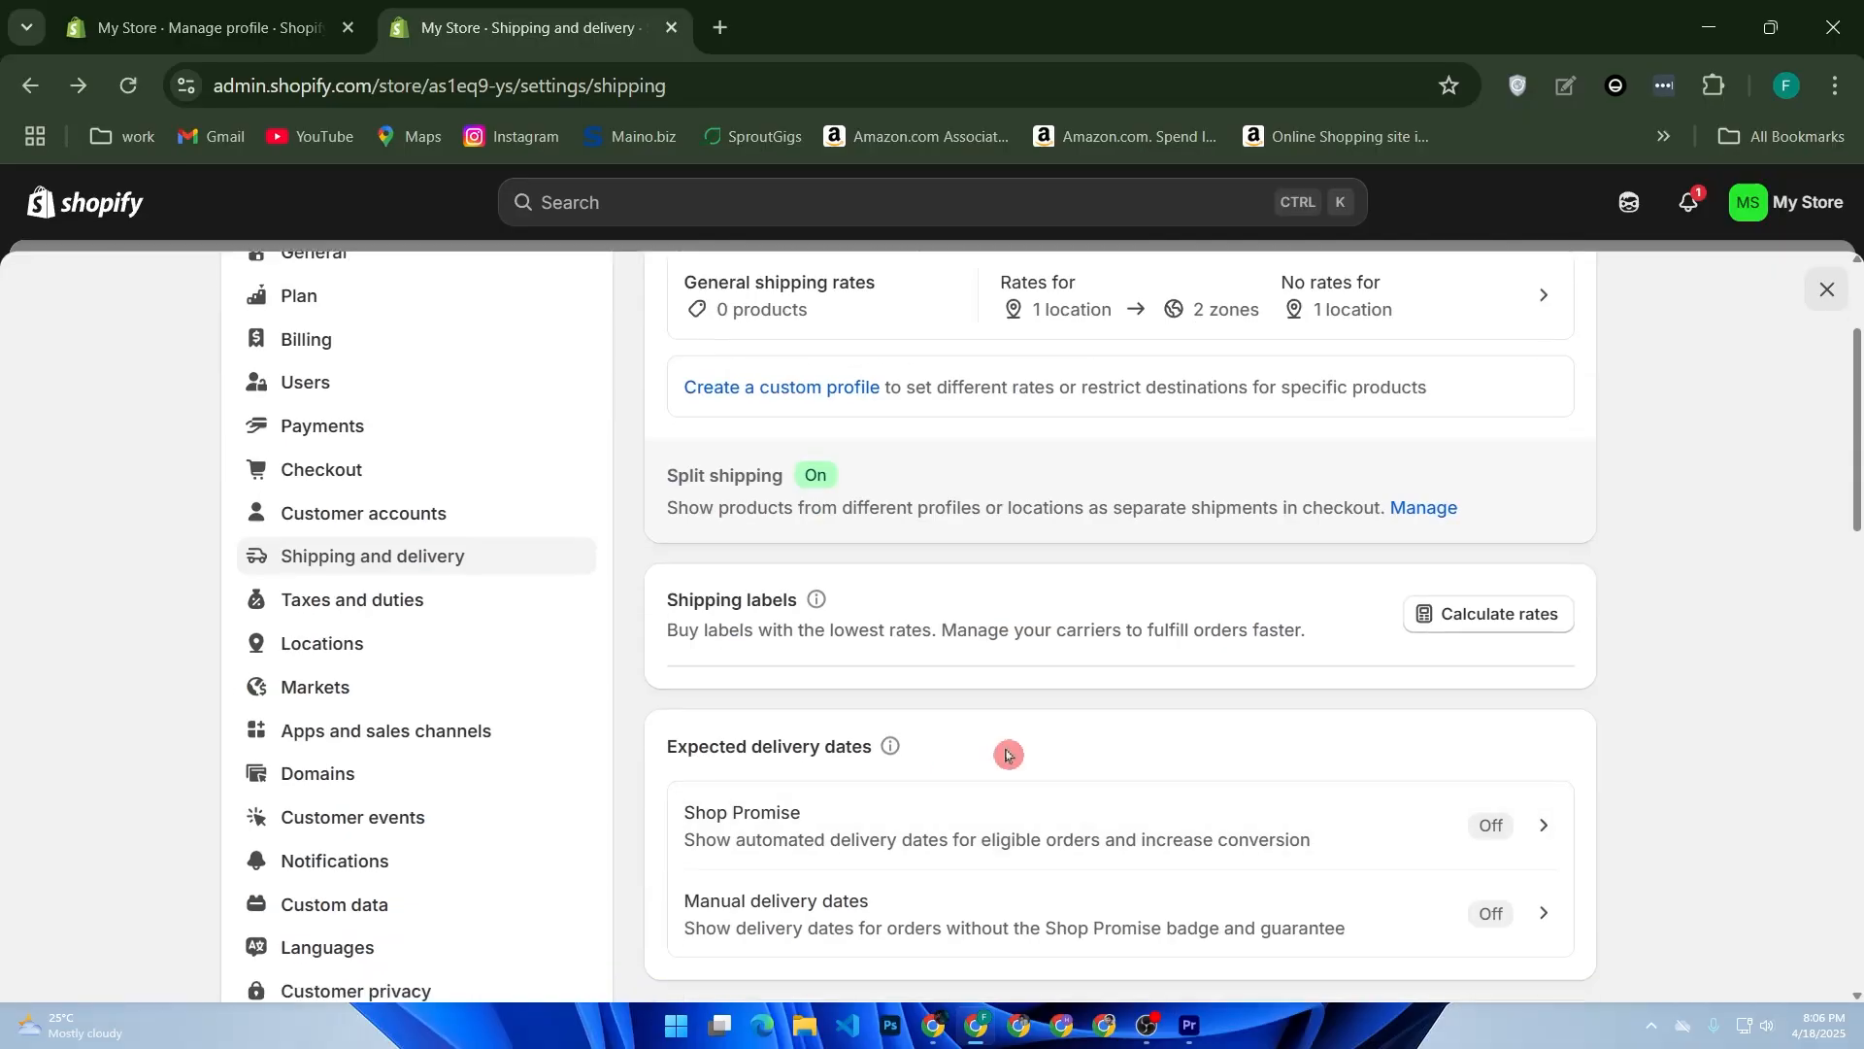
scroll(1007, 754, down, 2)
scroll(1044, 675, down, 4)
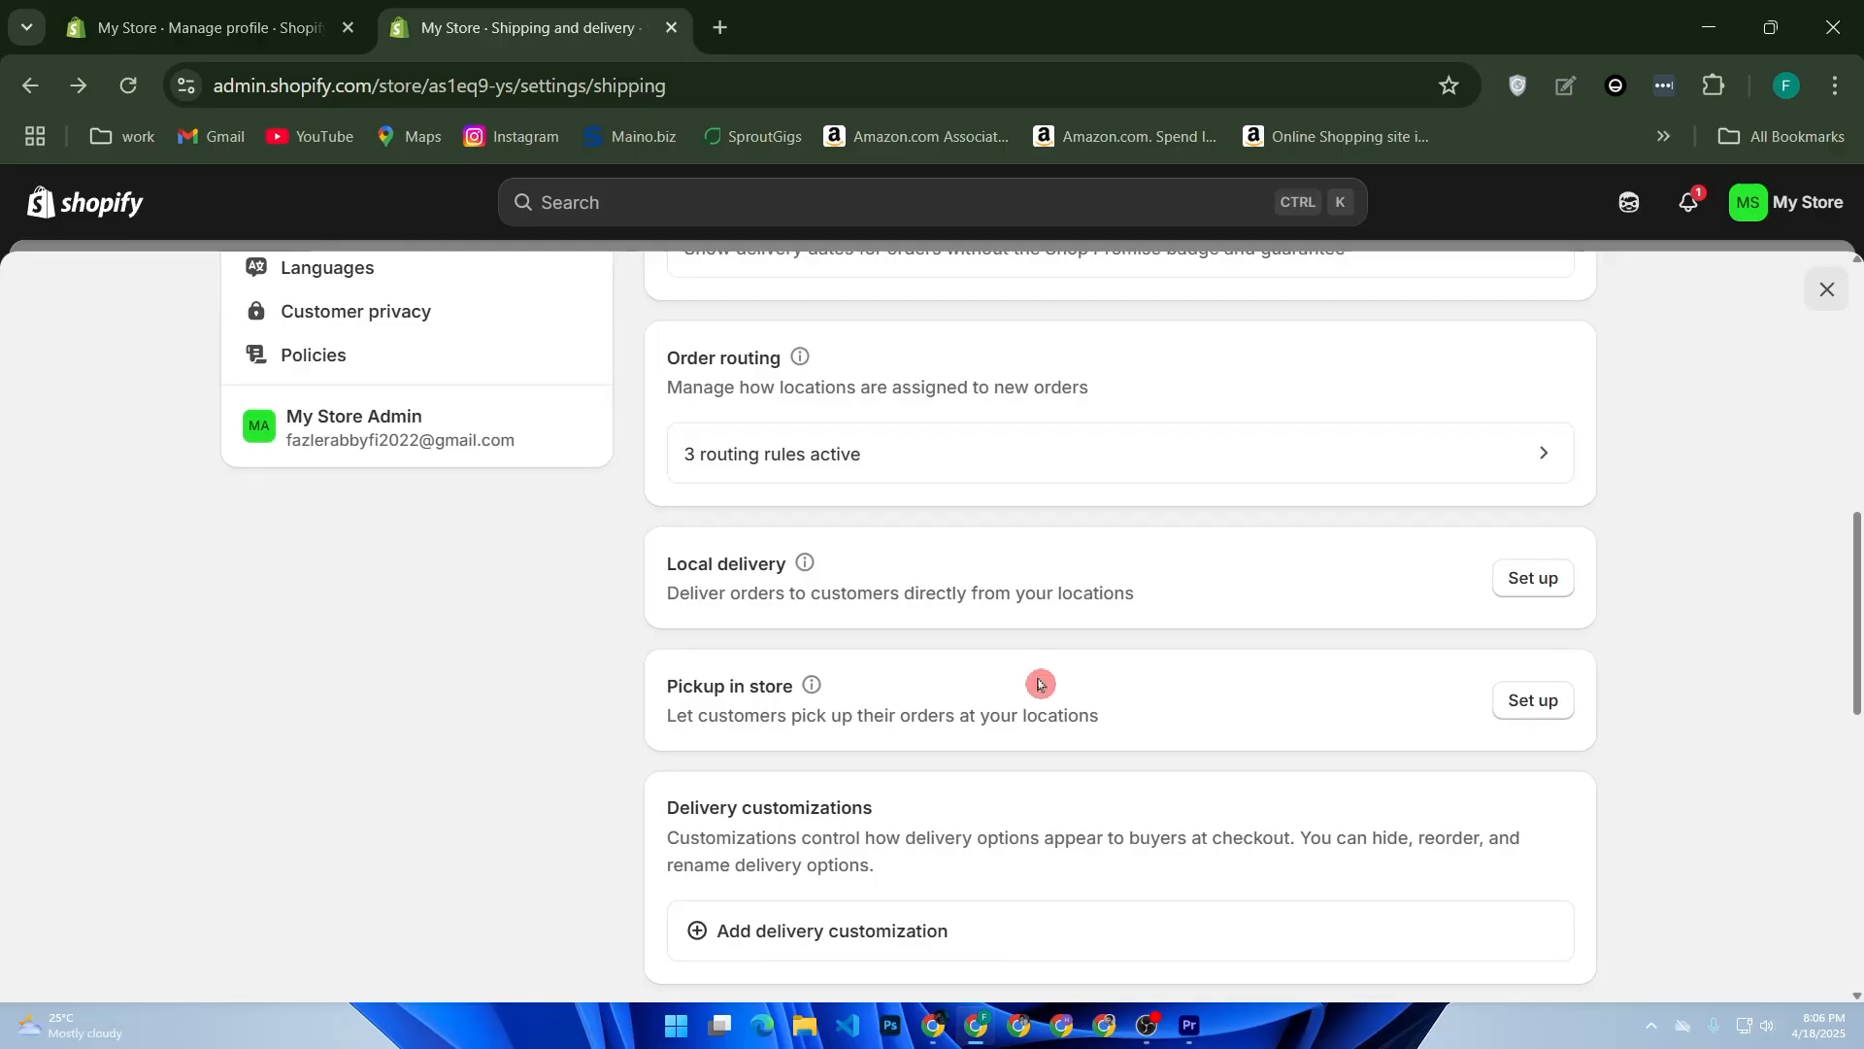
click(1534, 580)
click(1027, 509)
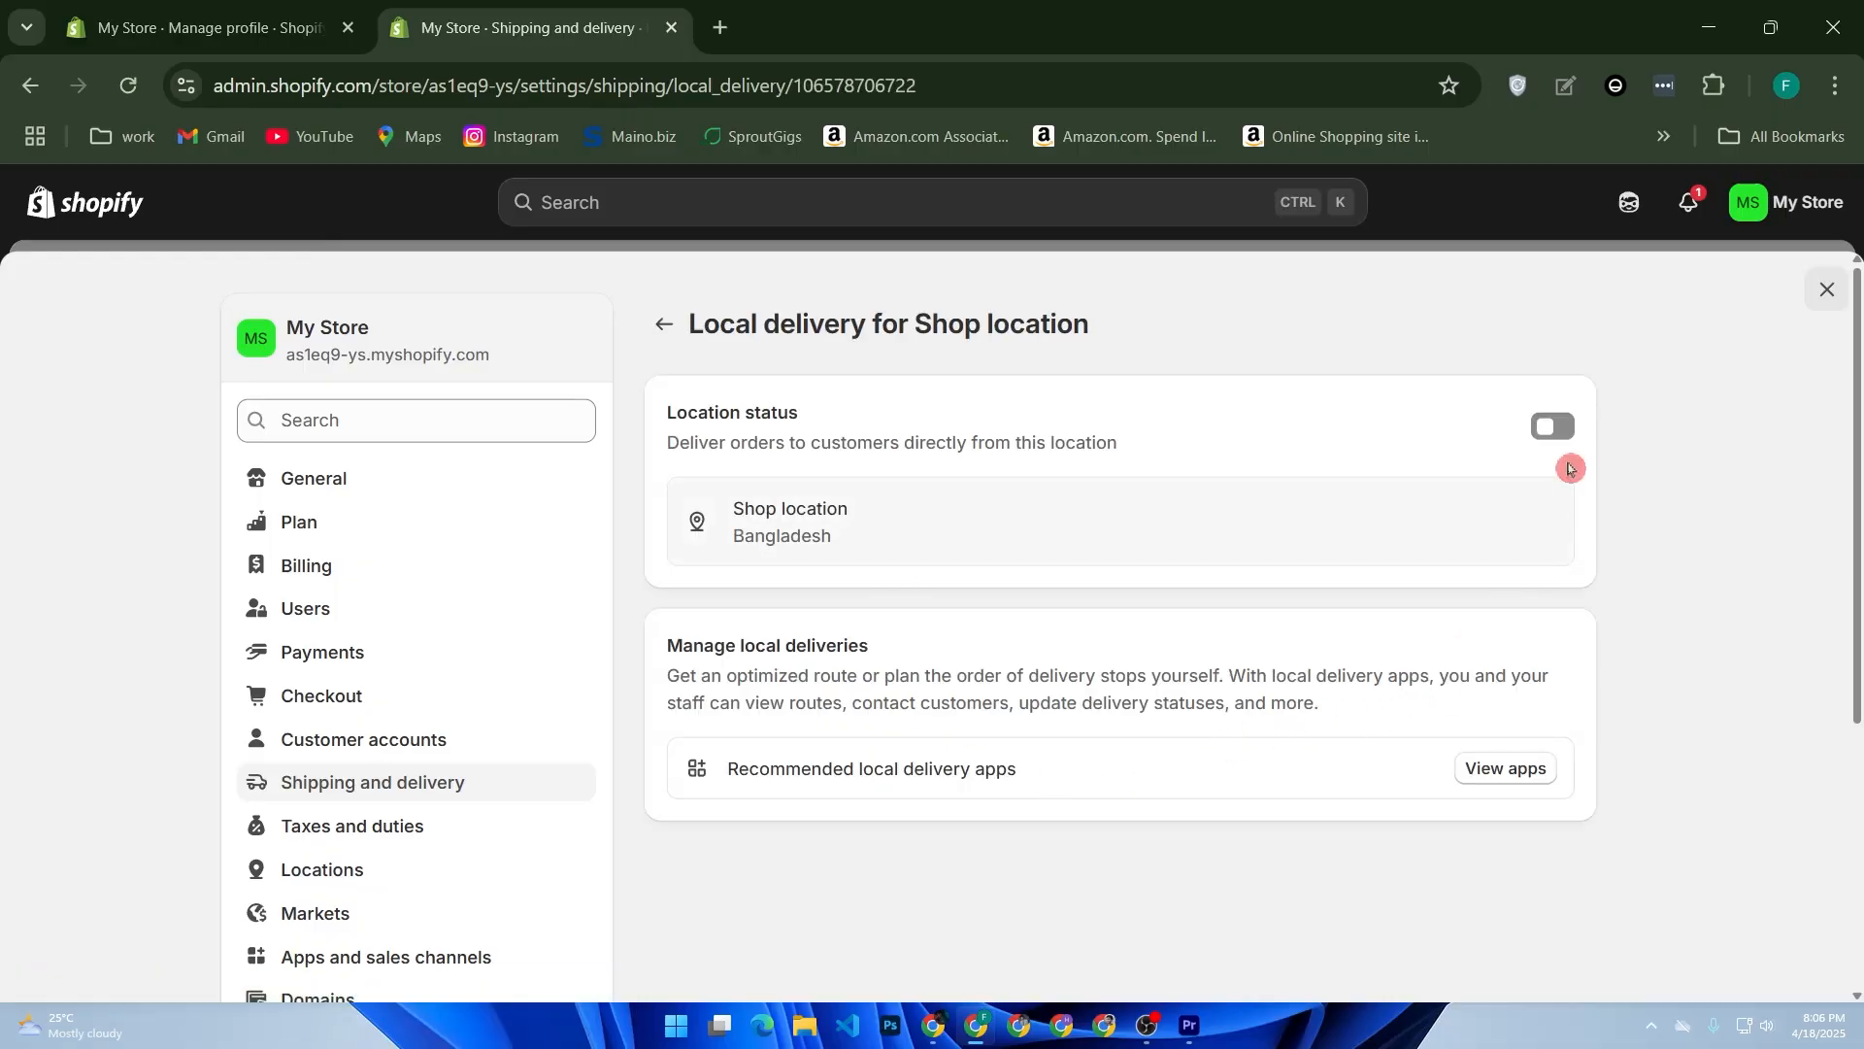
click(1546, 429)
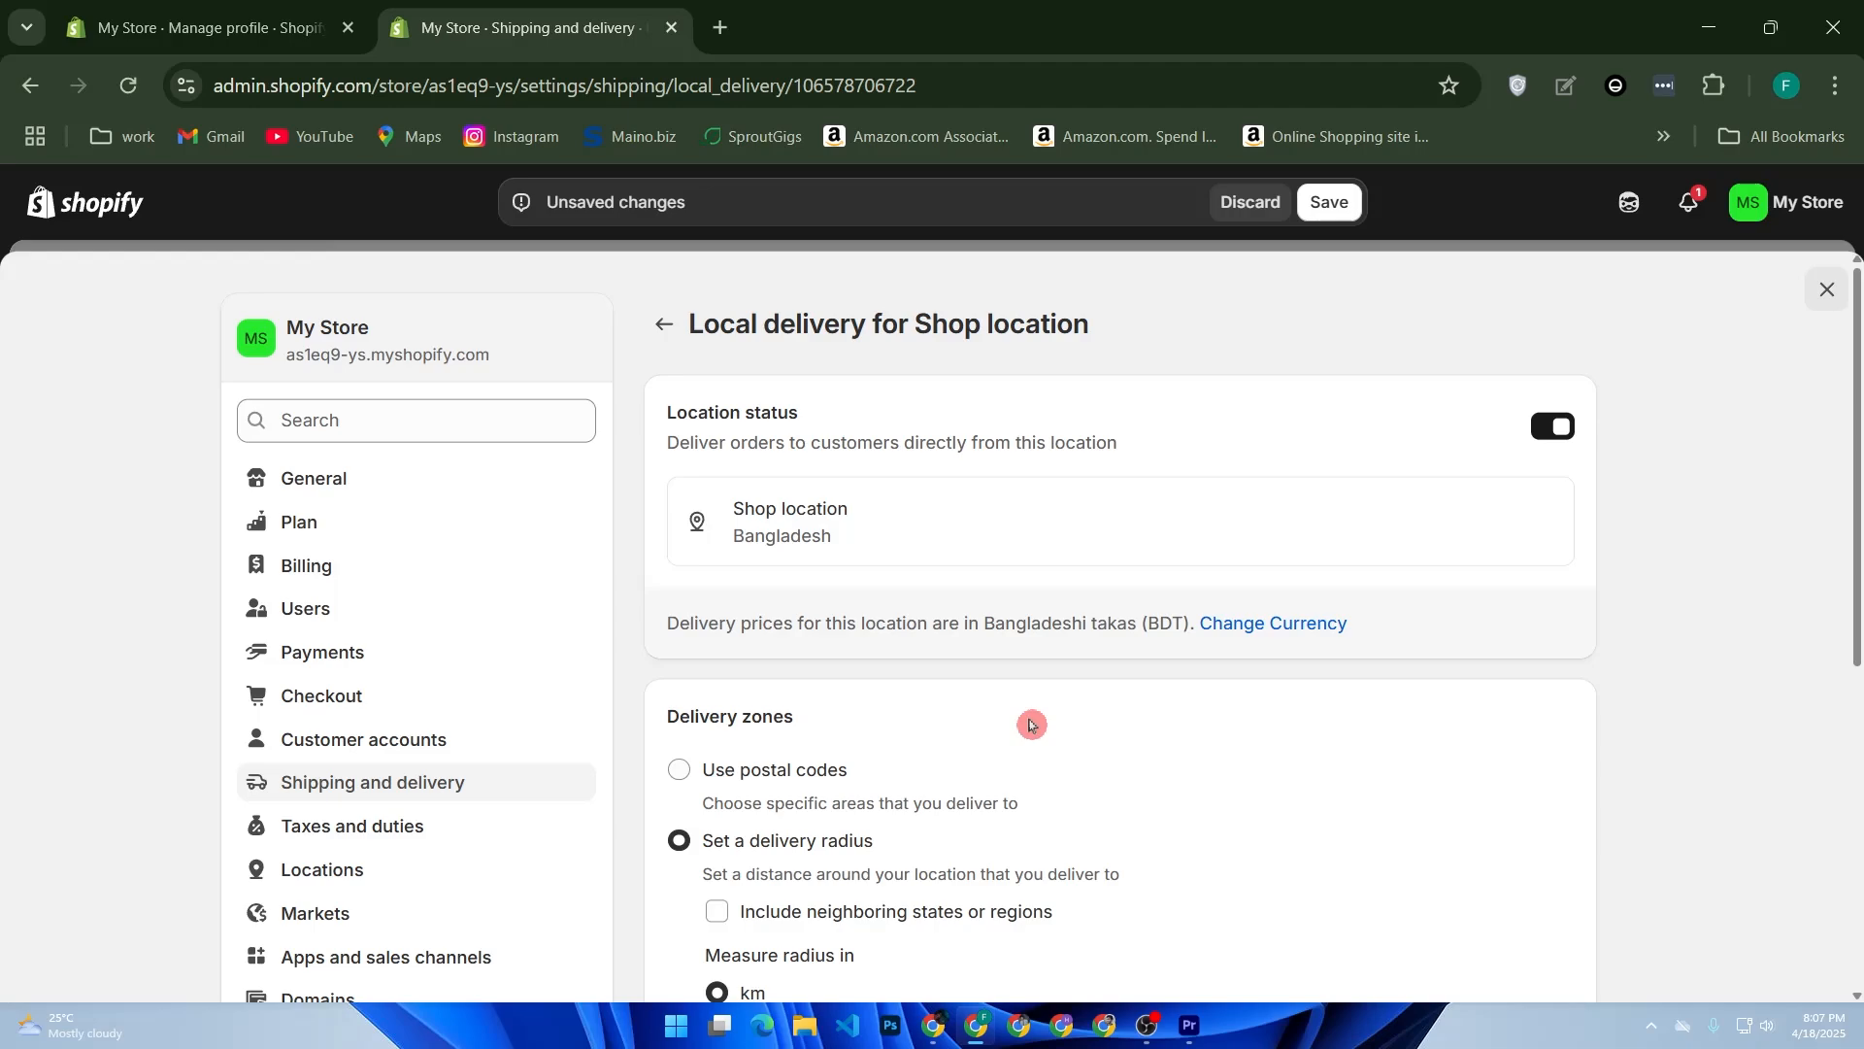
scroll(1068, 495, down, 5)
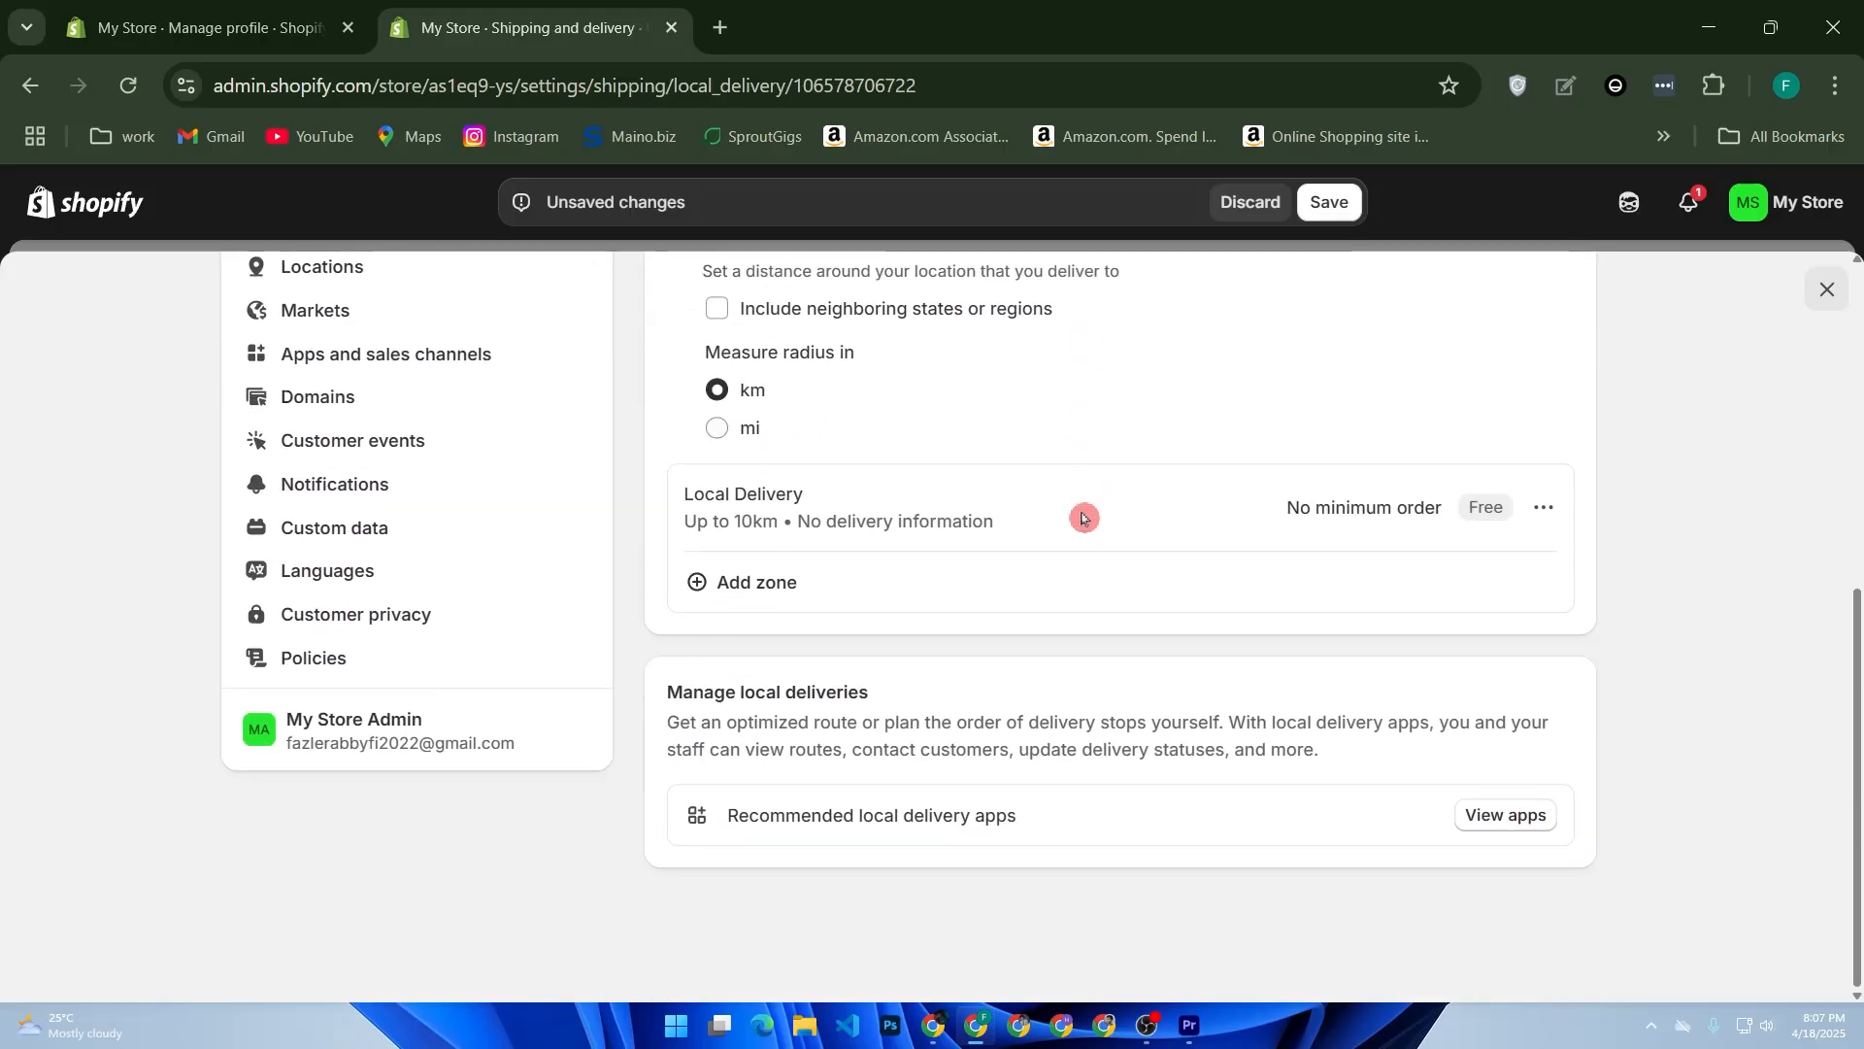
click(1326, 204)
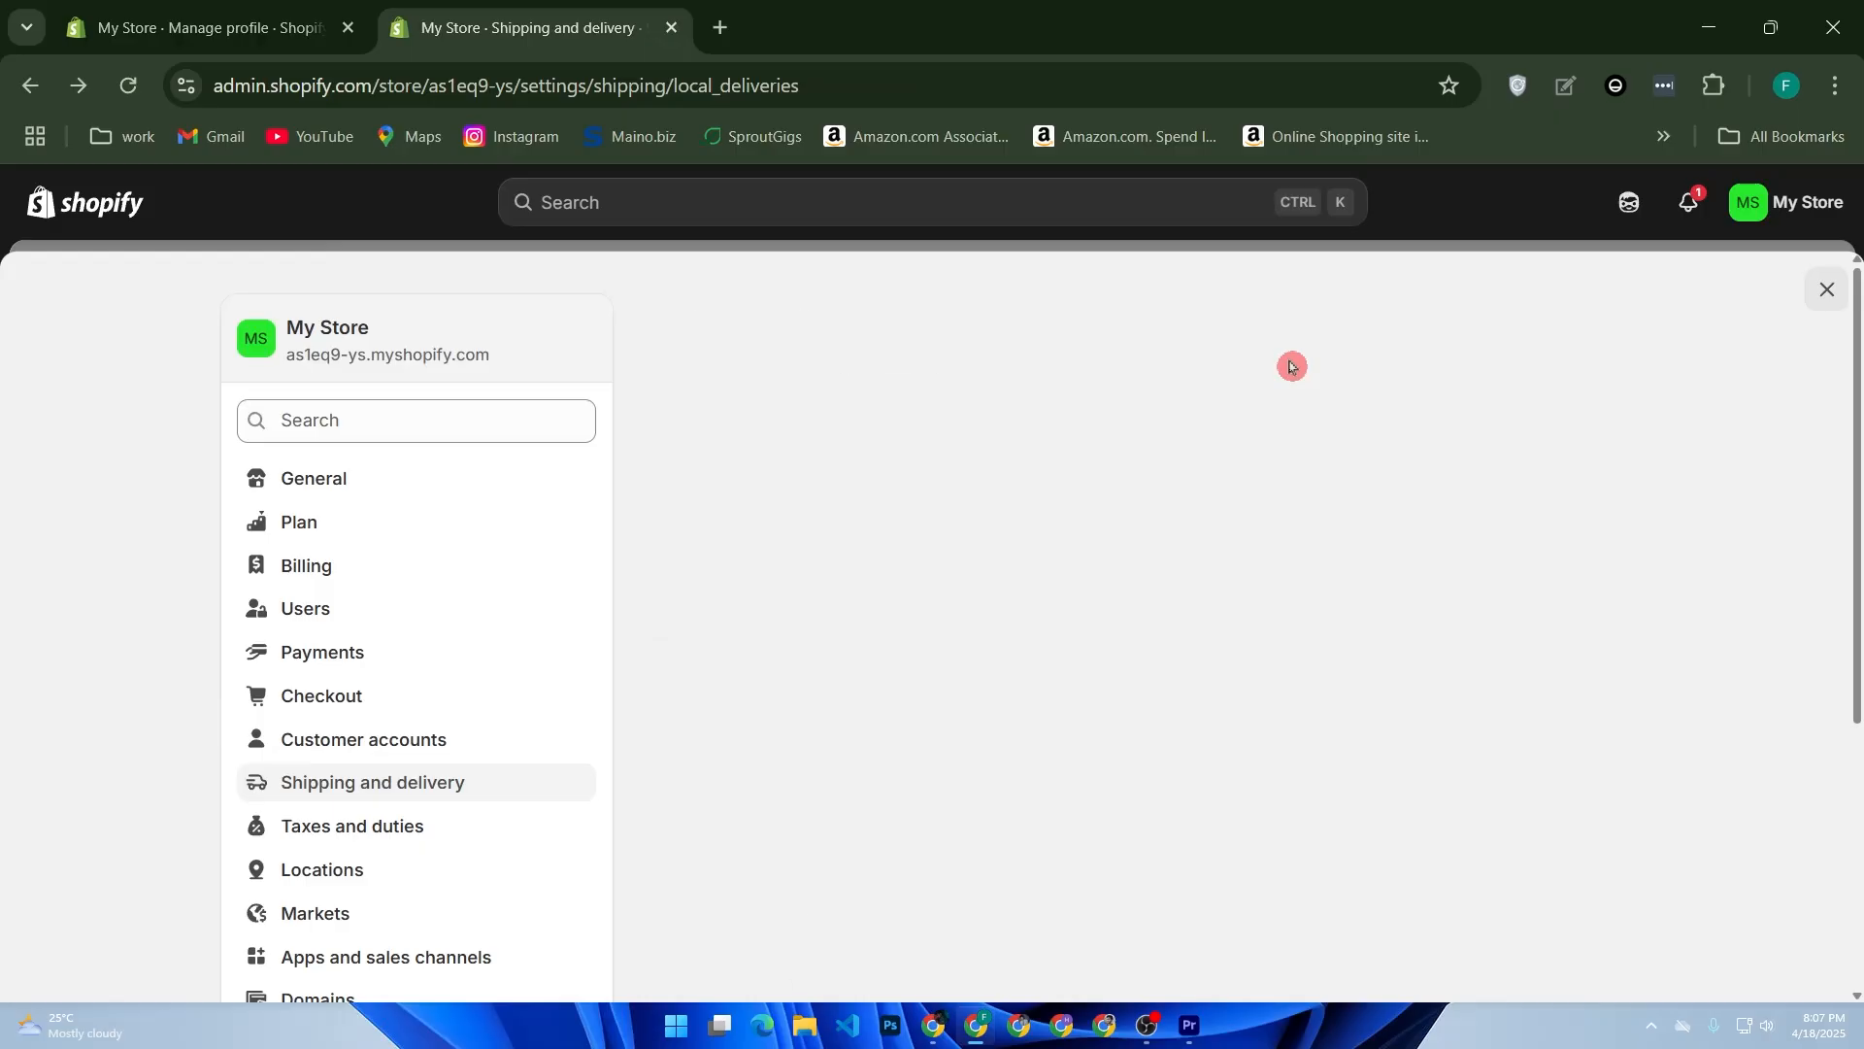
key(alt+Left)
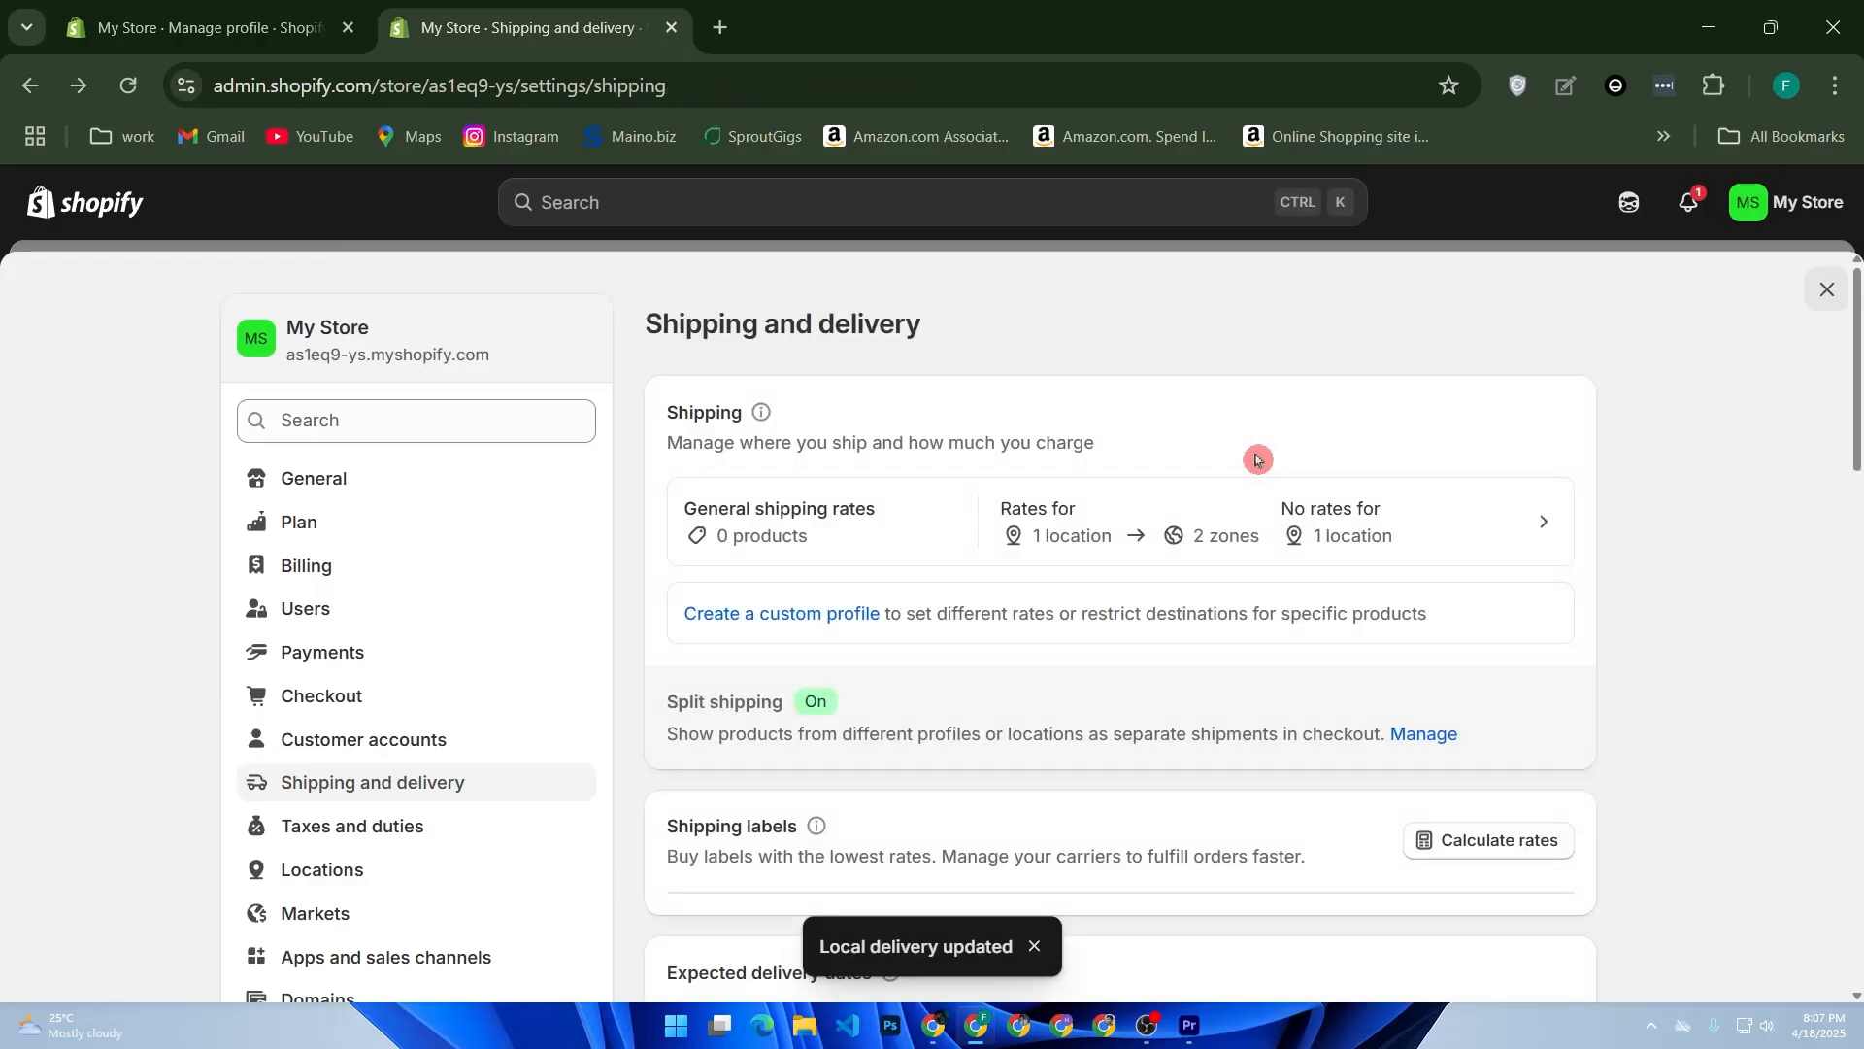
Step: Check the available delivery customization templates and close the selection without adding one
scroll(806, 854, down, 5)
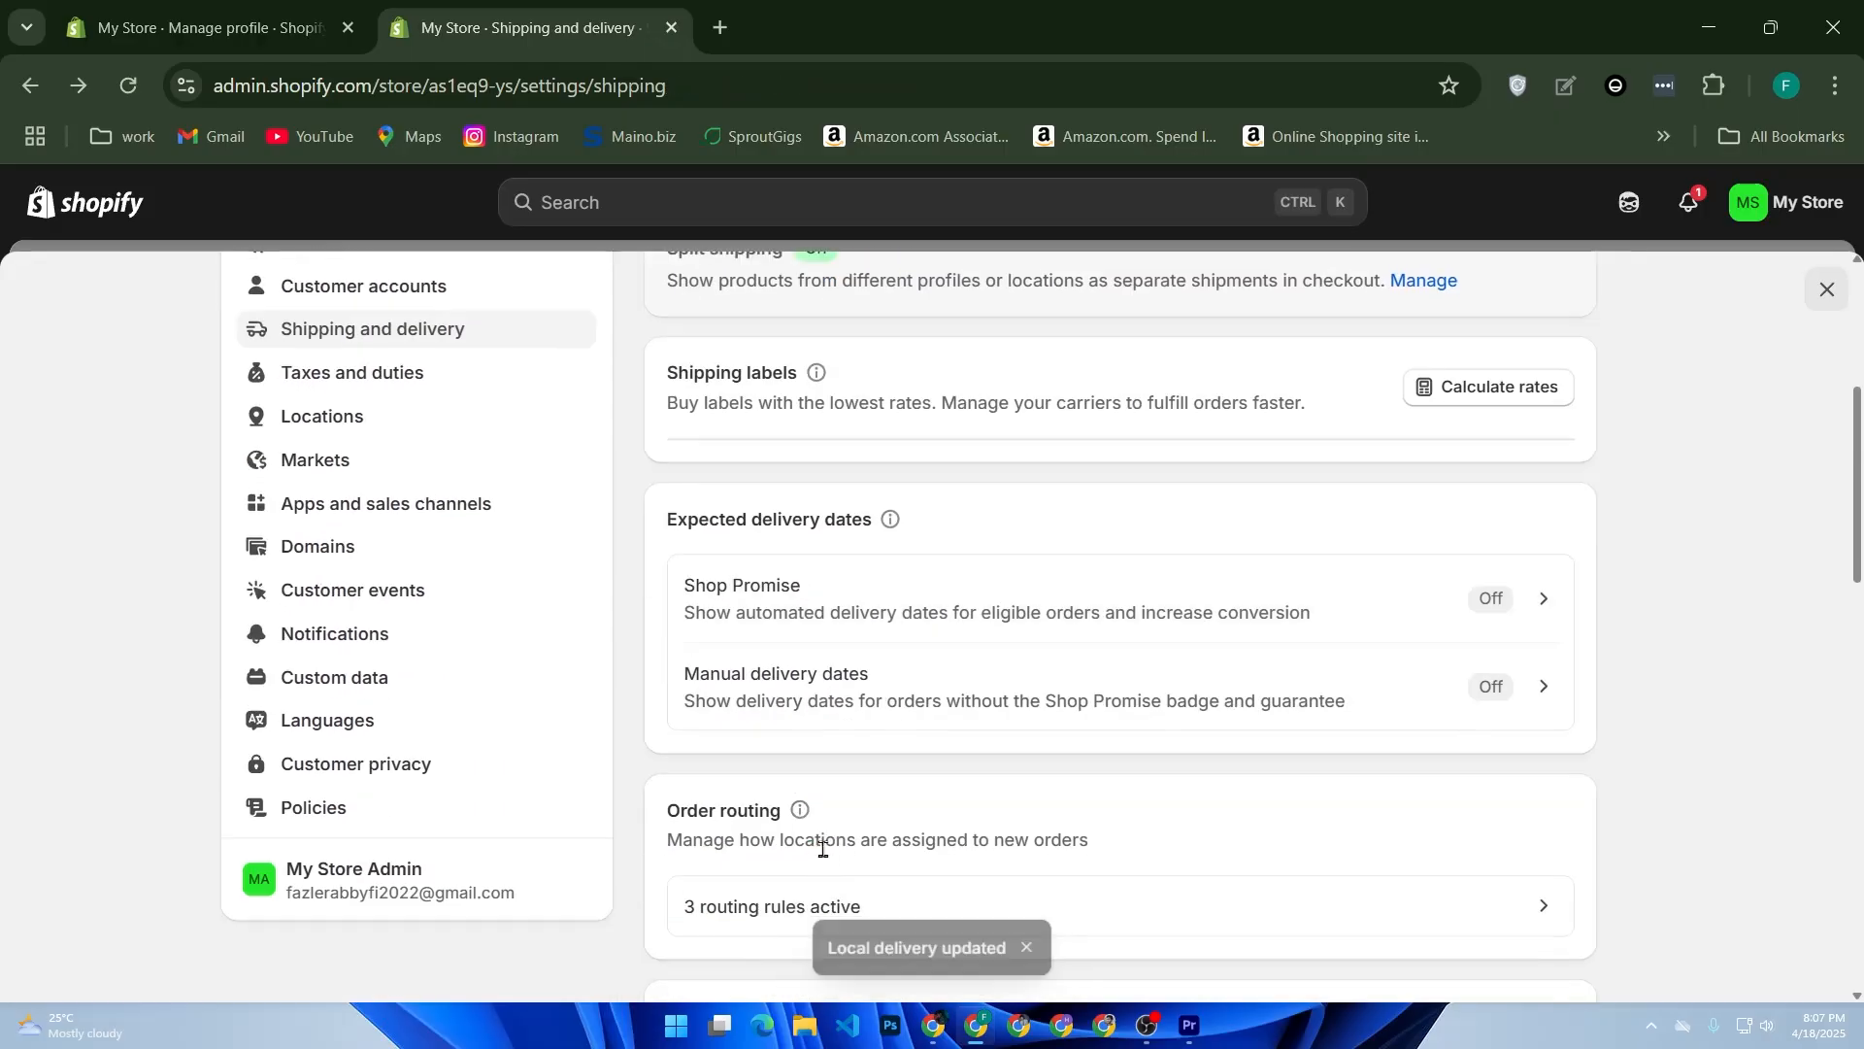
scroll(822, 848, down, 8)
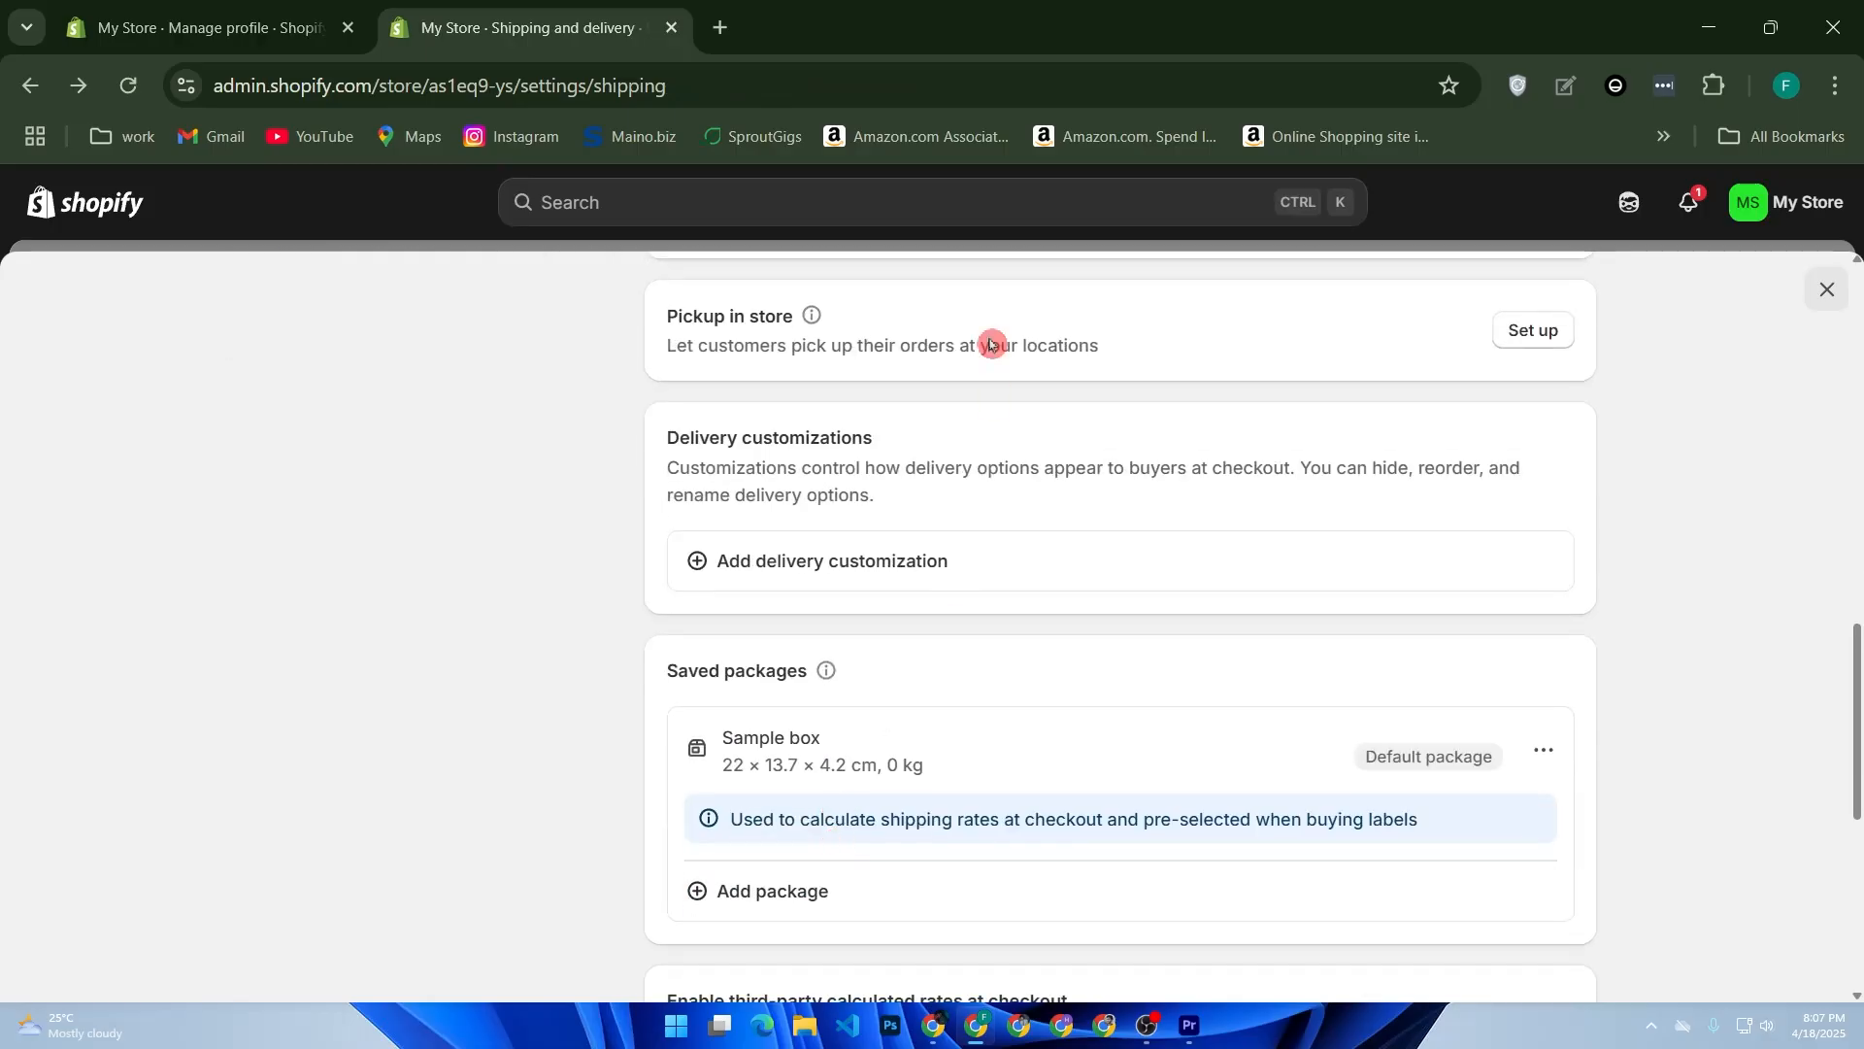
click(830, 553)
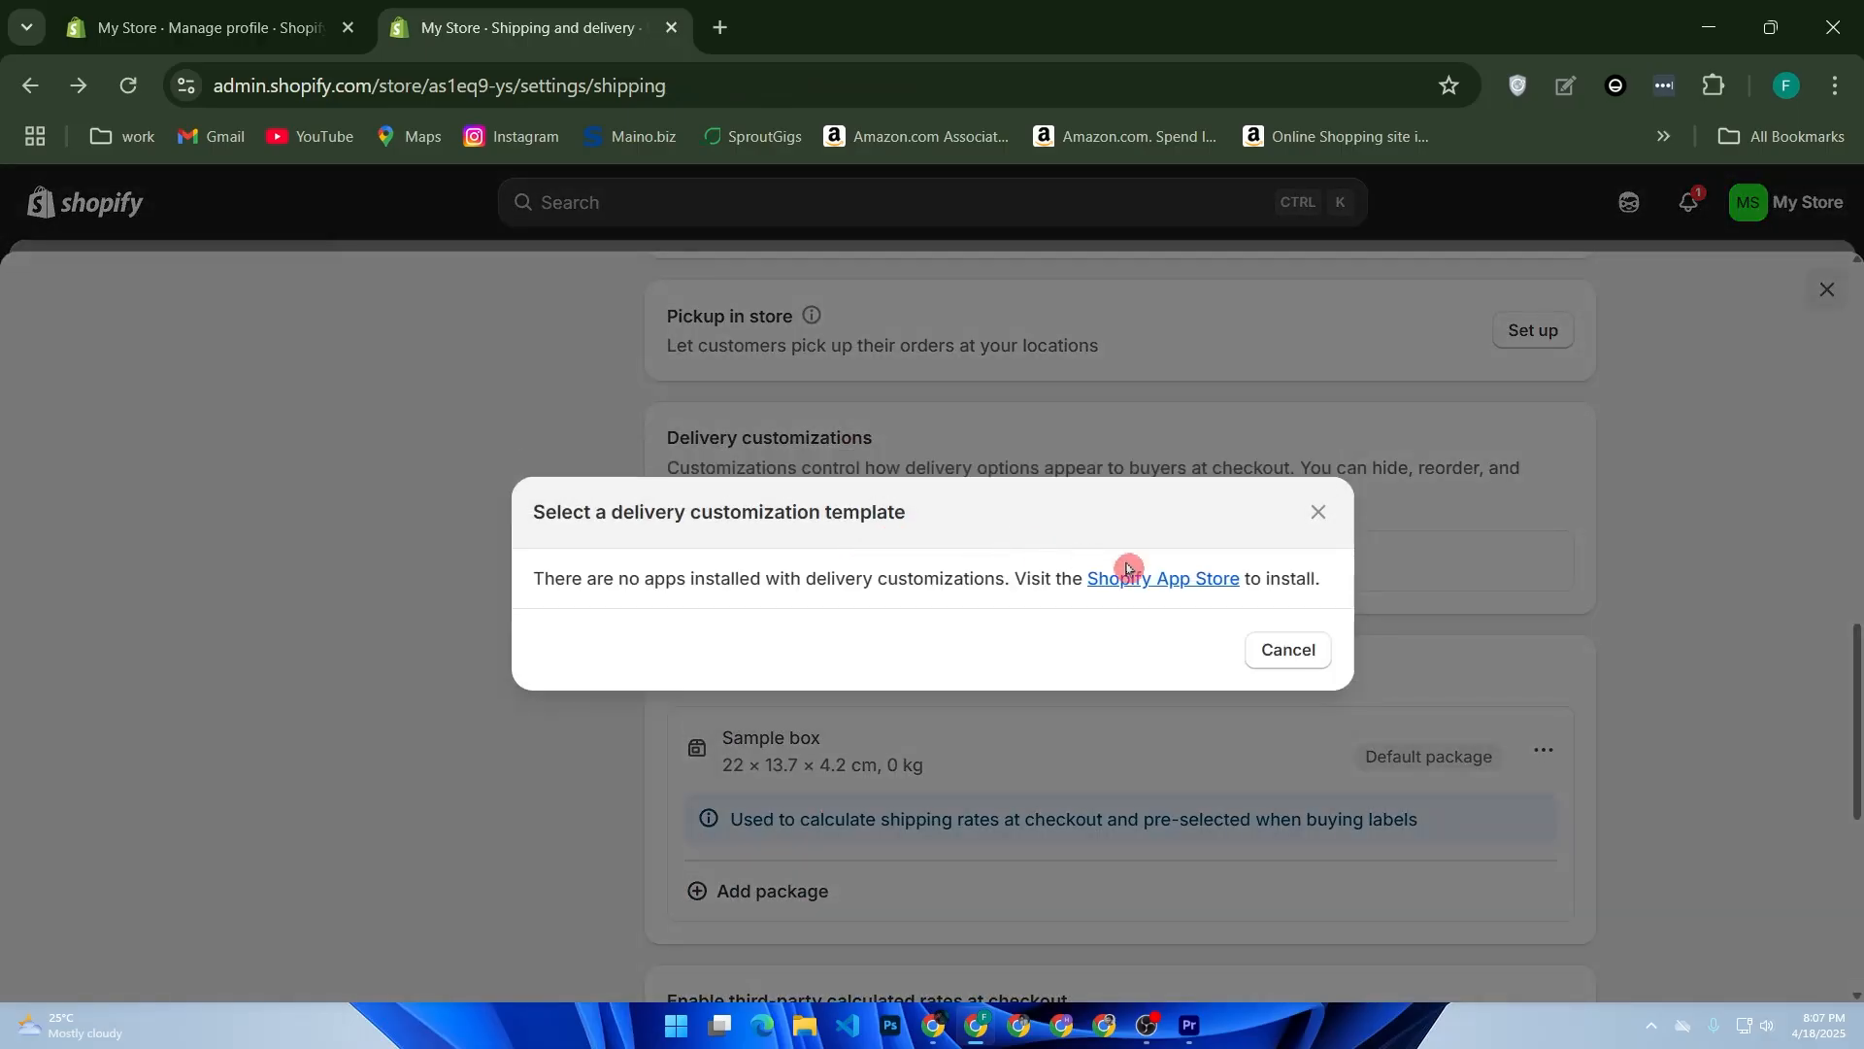
click(1272, 650)
Step: Examine the remaining Shipping and delivery sections, including saved packages, third-party calculated rates, packing slips and custom order fulfillment
scroll(1030, 582, down, 5)
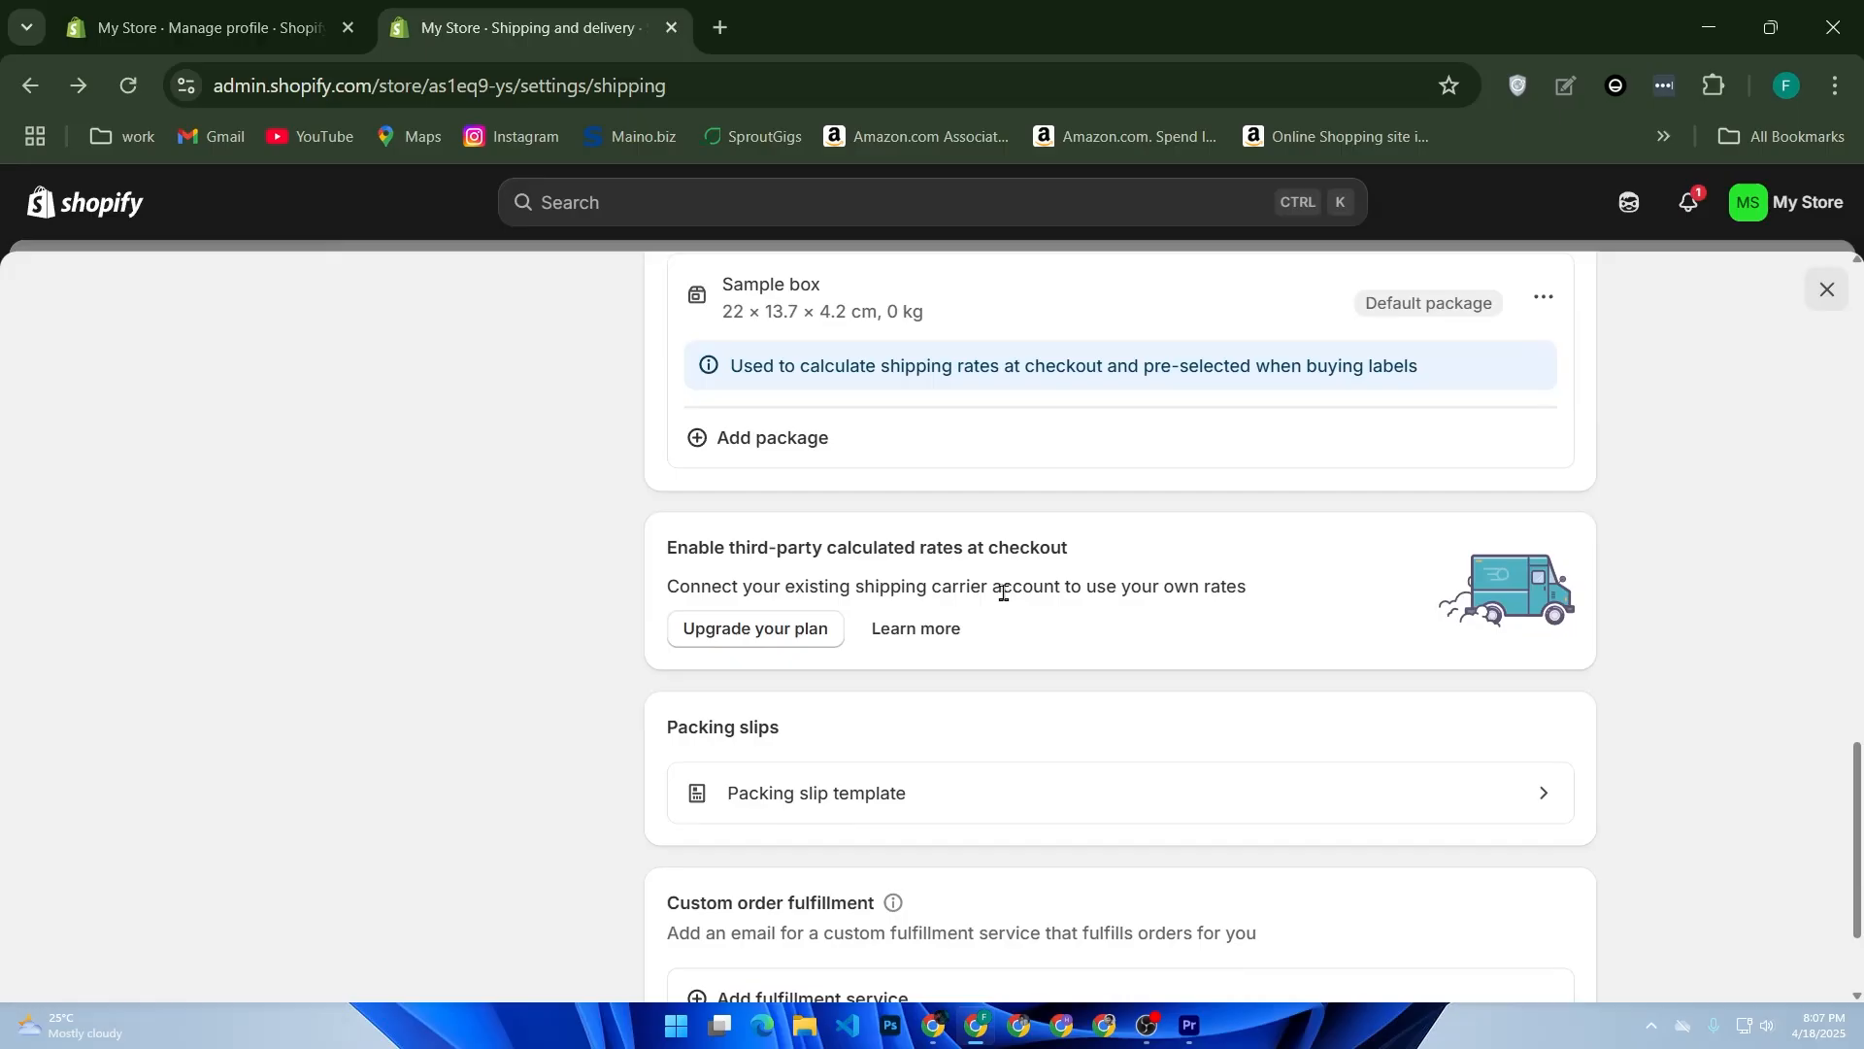
scroll(971, 587, down, 2)
scroll(957, 563, up, 2)
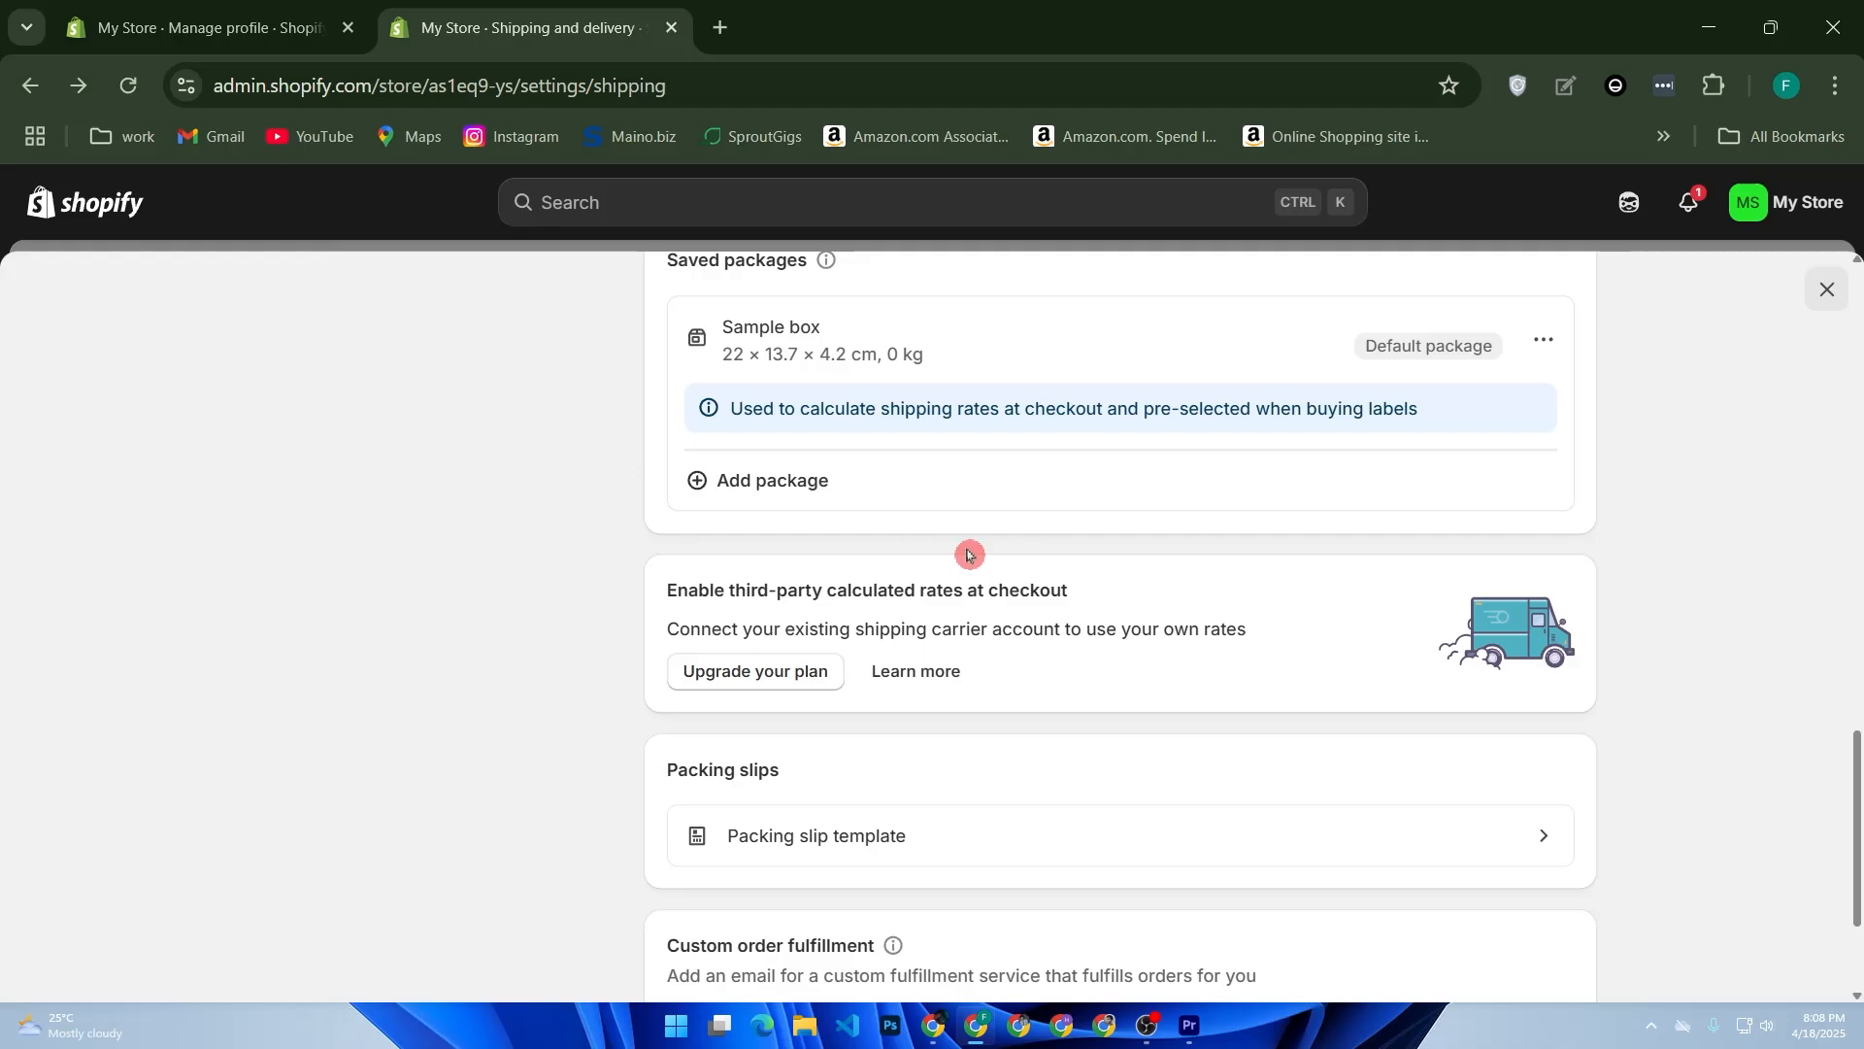
scroll(967, 555, up, 7)
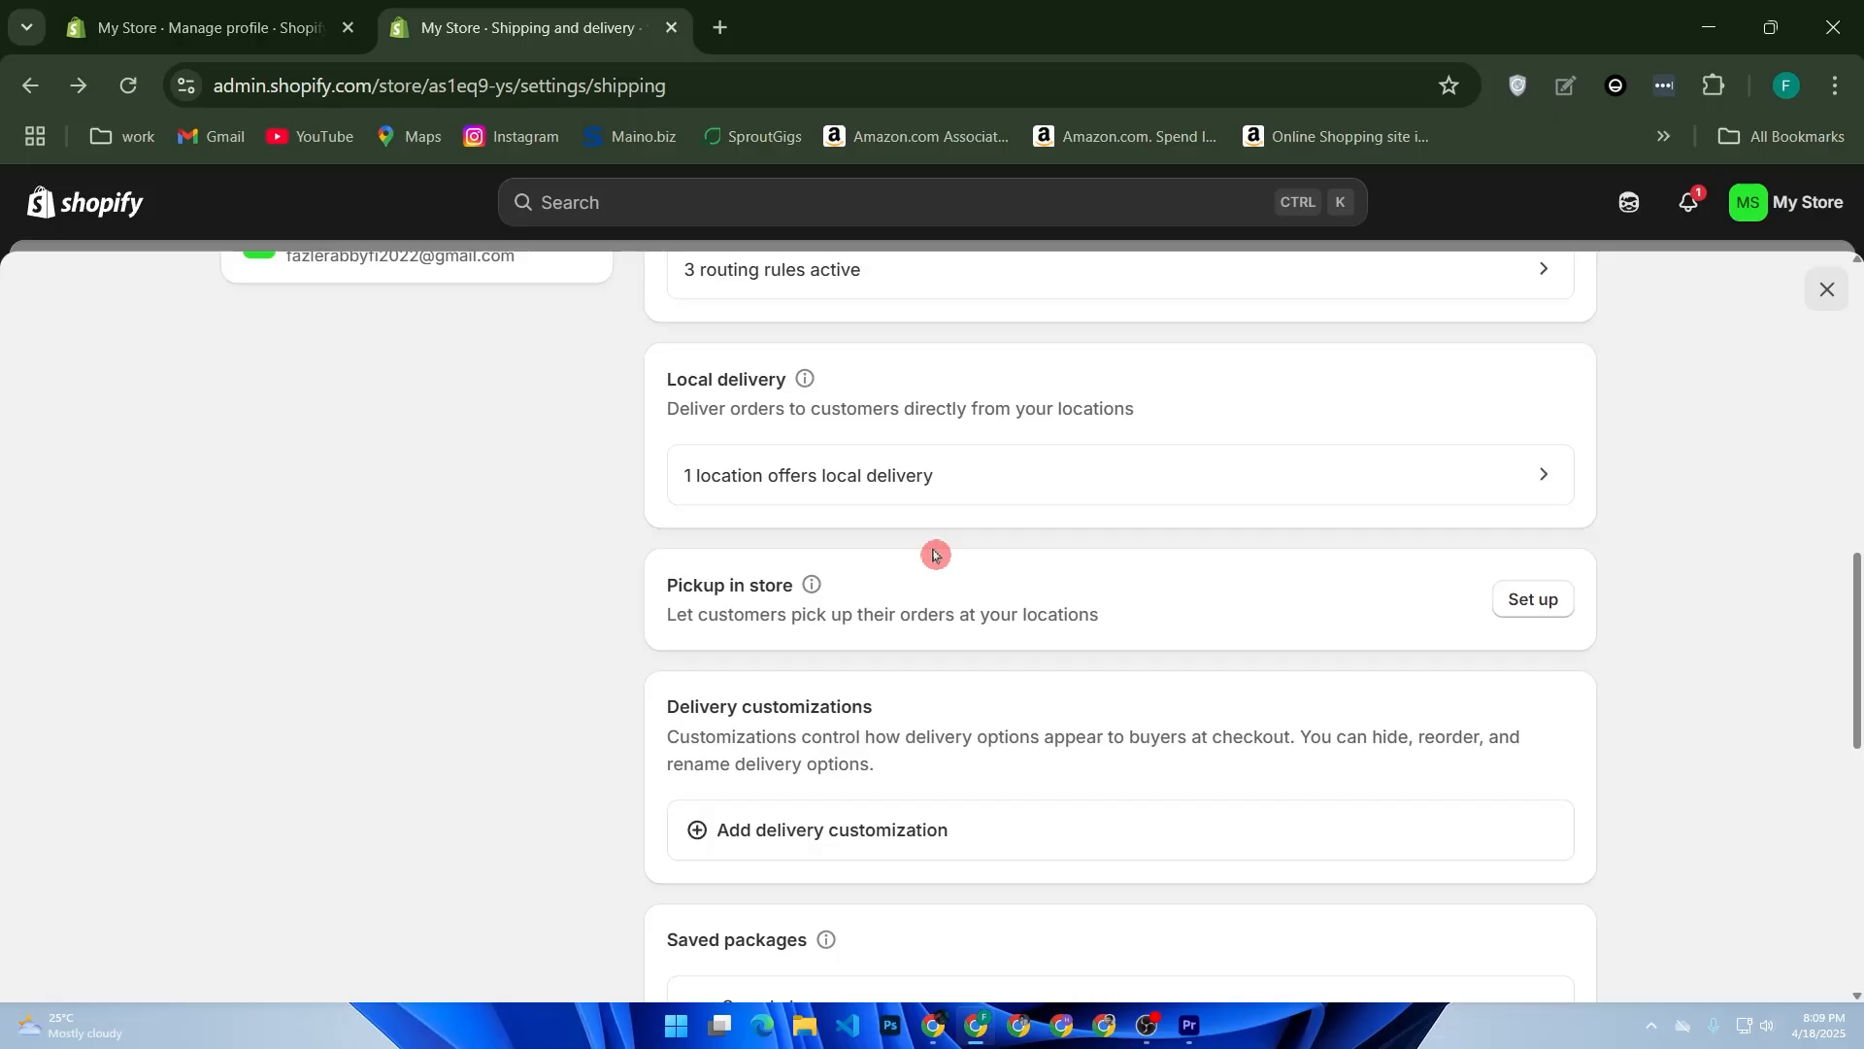
scroll(932, 555, up, 10)
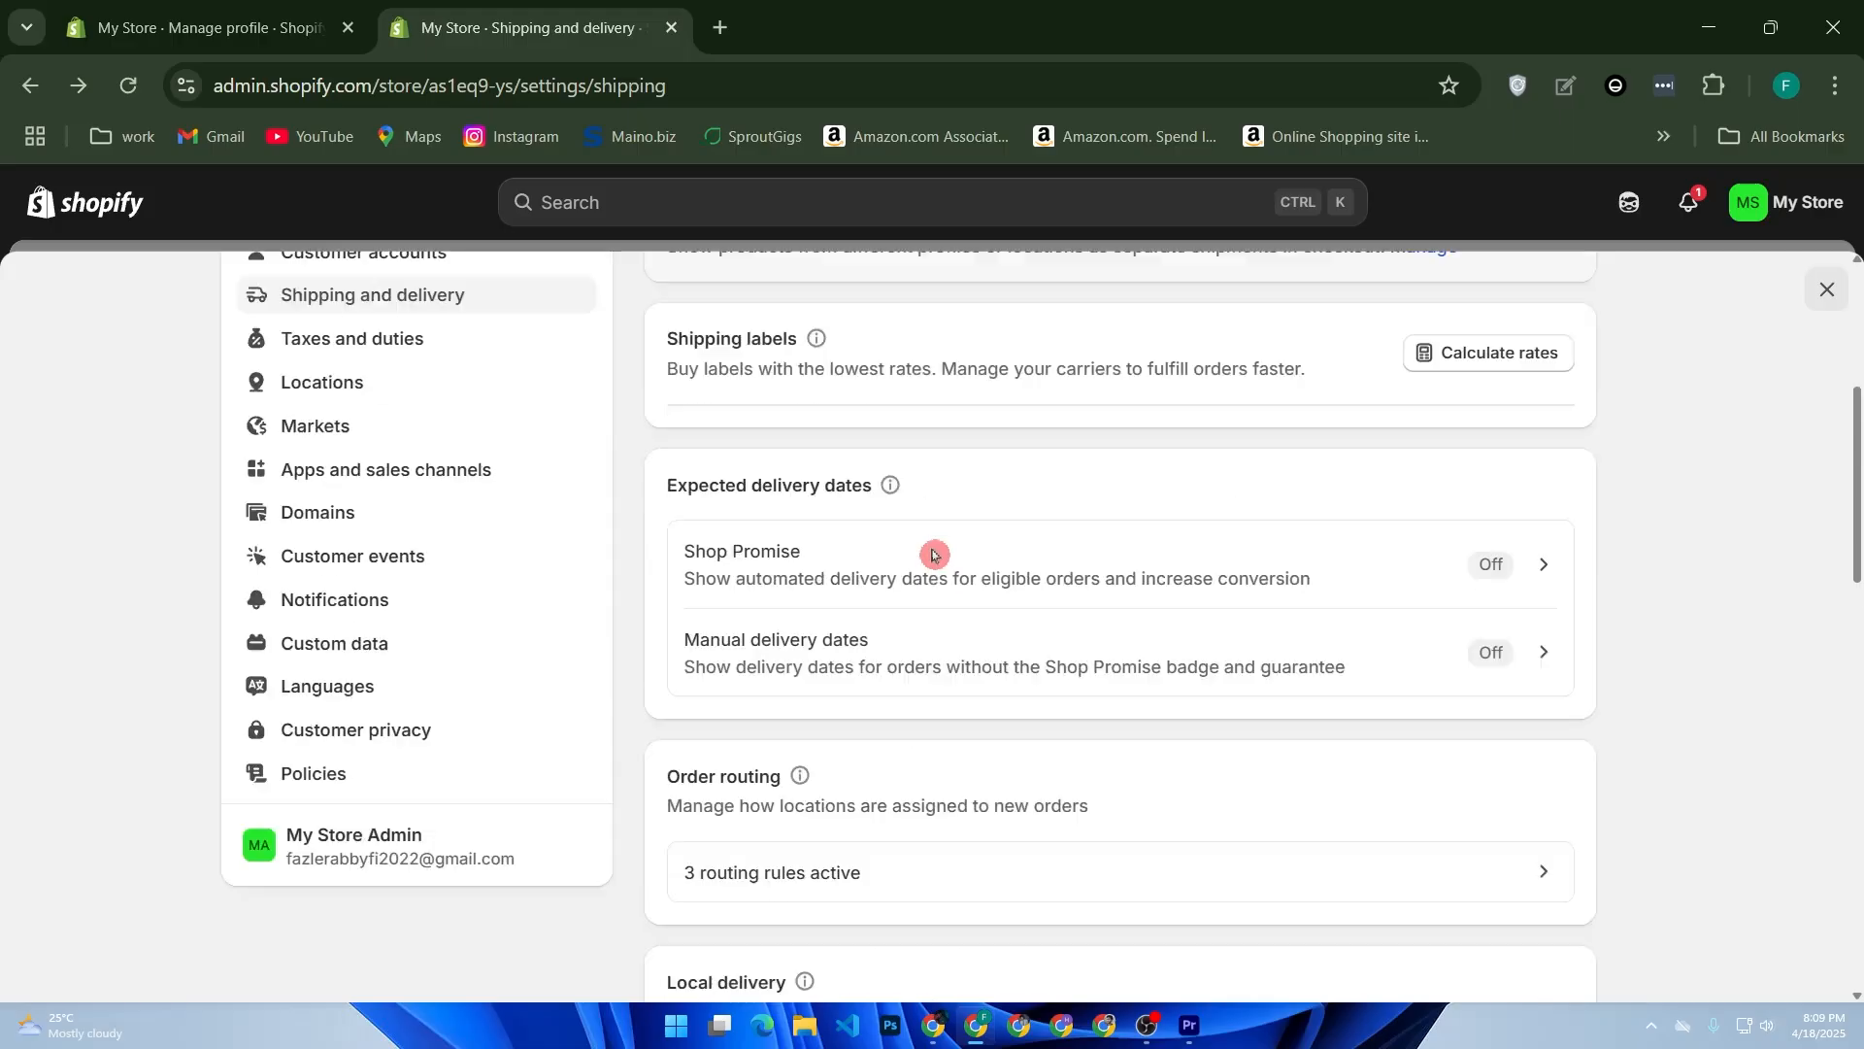